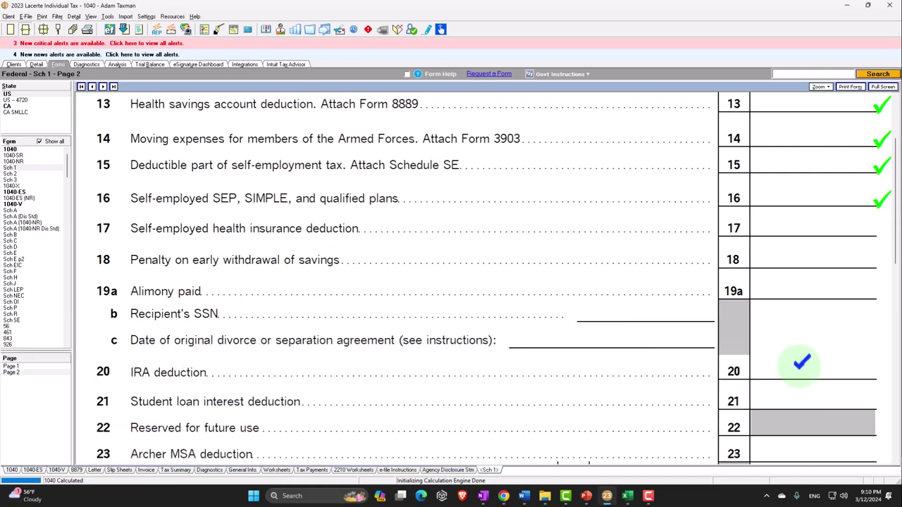
- Review the adjustments to income on Schedule 1 page 2 and inspect the W-2 wages in the Wages, Salaries, Tips input
{"action": "scroll", "coordinate": [801, 363], "scroll_direction": "up", "scroll_amount": 3}
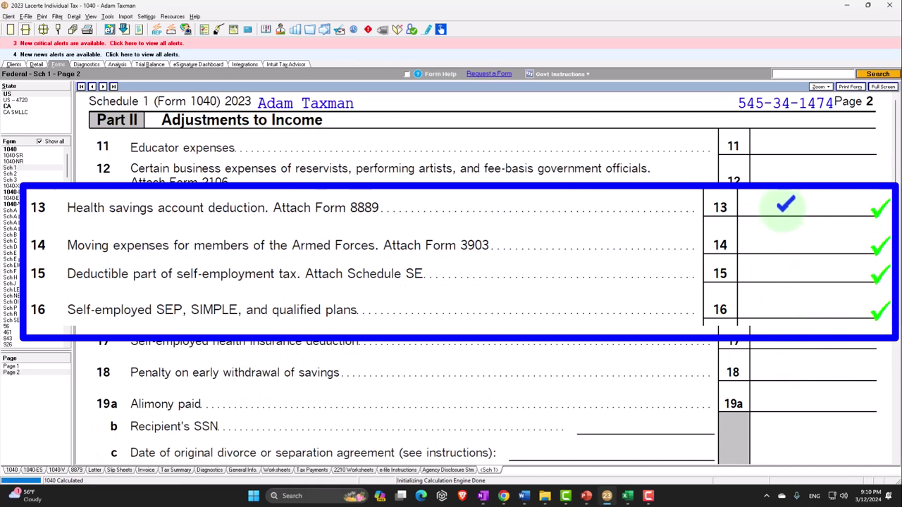
{"action": "scroll", "coordinate": [793, 222], "scroll_direction": "down", "scroll_amount": 4}
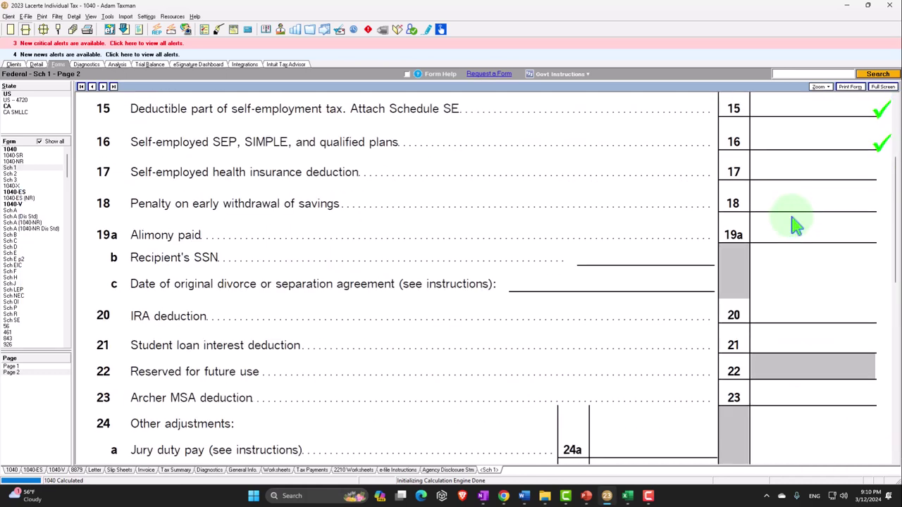
{"action": "scroll", "coordinate": [794, 224], "scroll_direction": "down", "scroll_amount": 1}
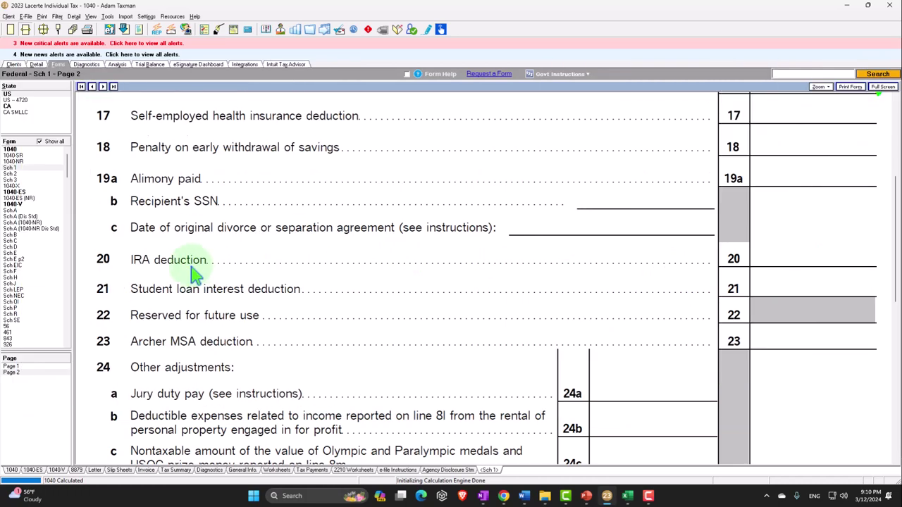
{"action": "left_click", "coordinate": [36, 64]}
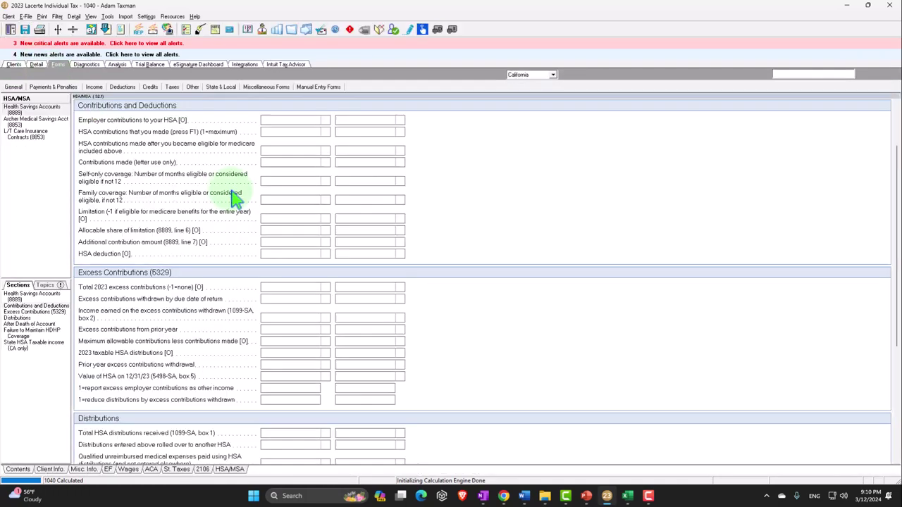
{"action": "left_click", "coordinate": [94, 87]}
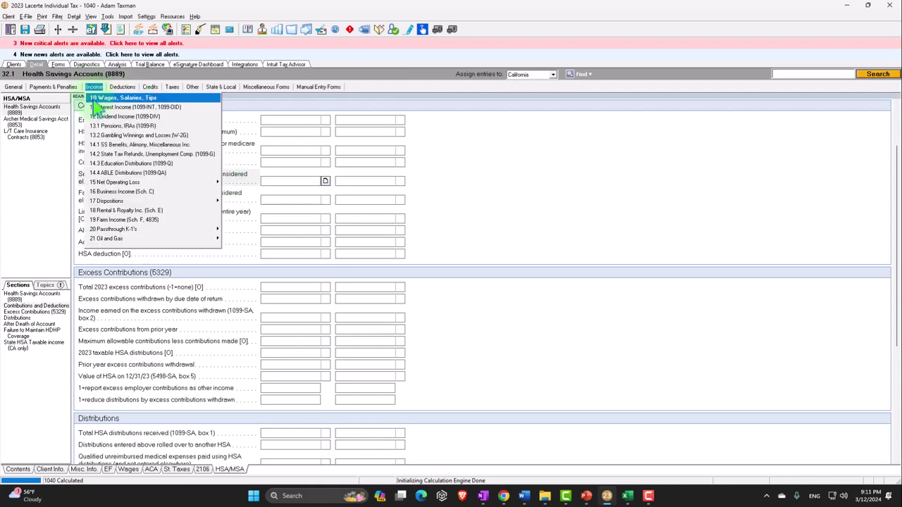
{"action": "left_click", "coordinate": [95, 99]}
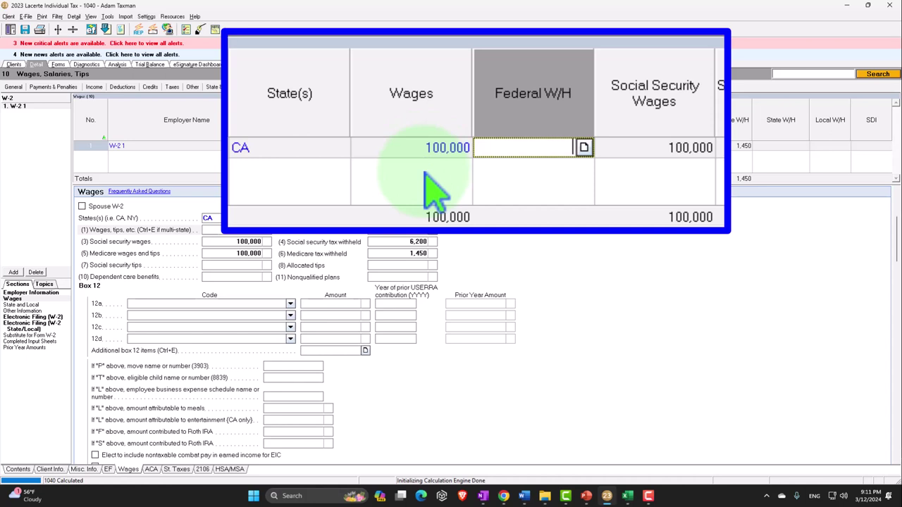
{"action": "left_click", "coordinate": [416, 157]}
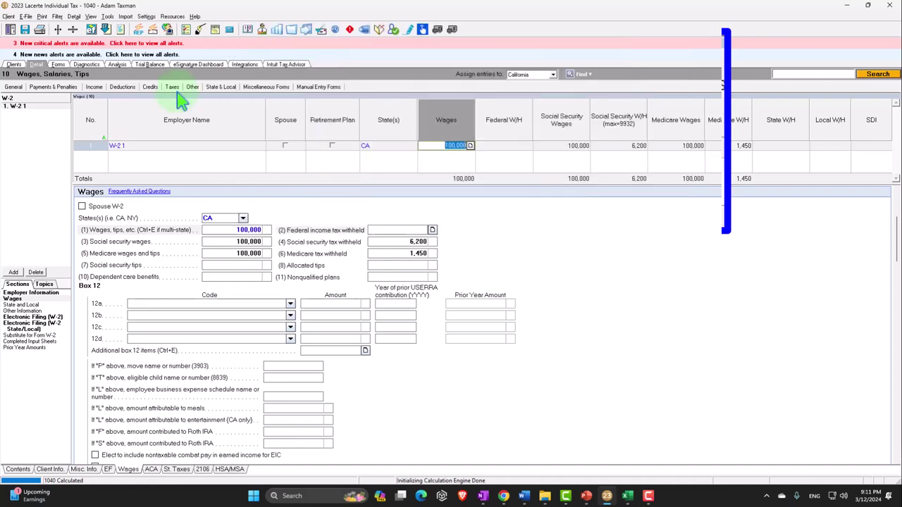
- From Schedule 1 line 13, open the Health Savings Accounts input; set the taxpayer's coverage type to 1 (self-only) and HSA contributions made to 1 (maximum)
{"action": "left_click", "coordinate": [59, 65]}
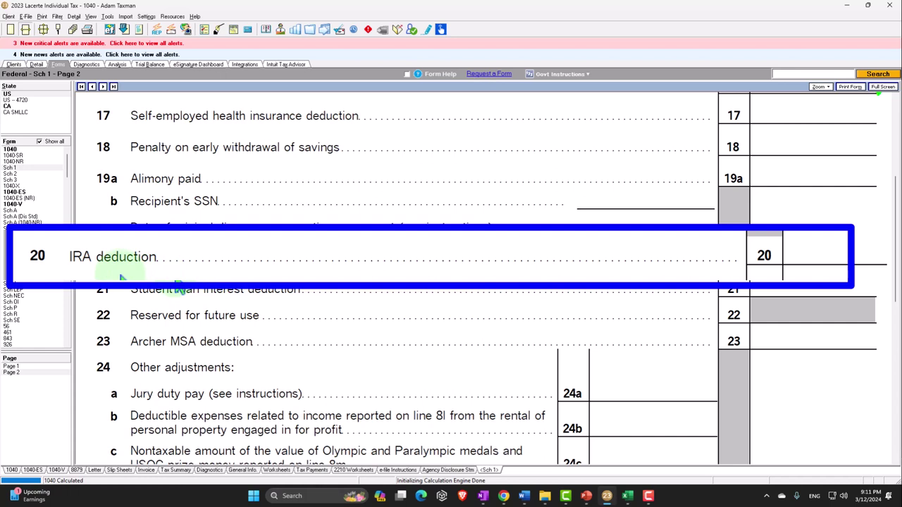
{"action": "left_click", "coordinate": [801, 261]}
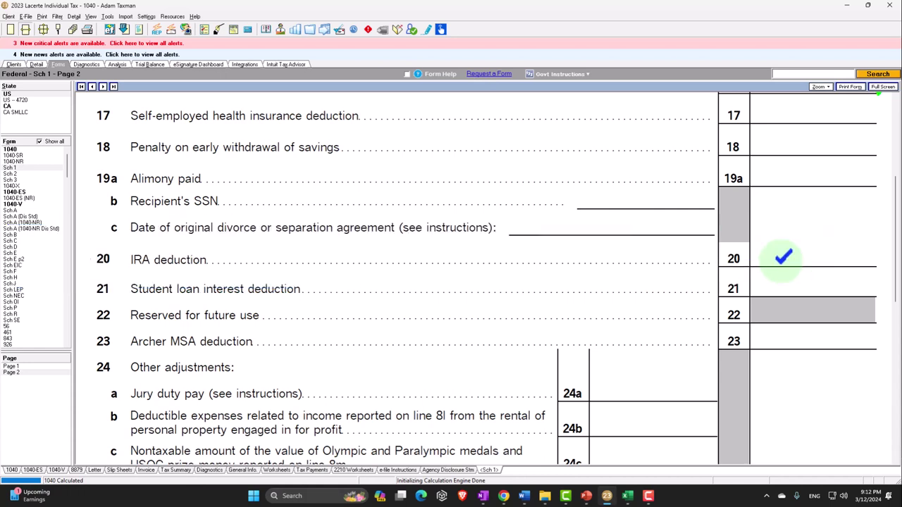
{"action": "scroll", "coordinate": [782, 258], "scroll_direction": "up", "scroll_amount": 5}
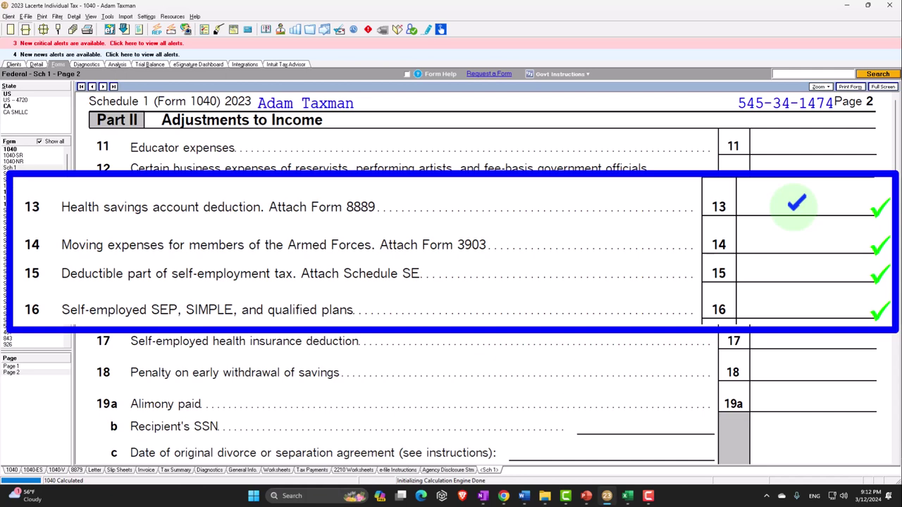
{"action": "right_click", "coordinate": [807, 223]}
{"action": "left_click", "coordinate": [815, 228]}
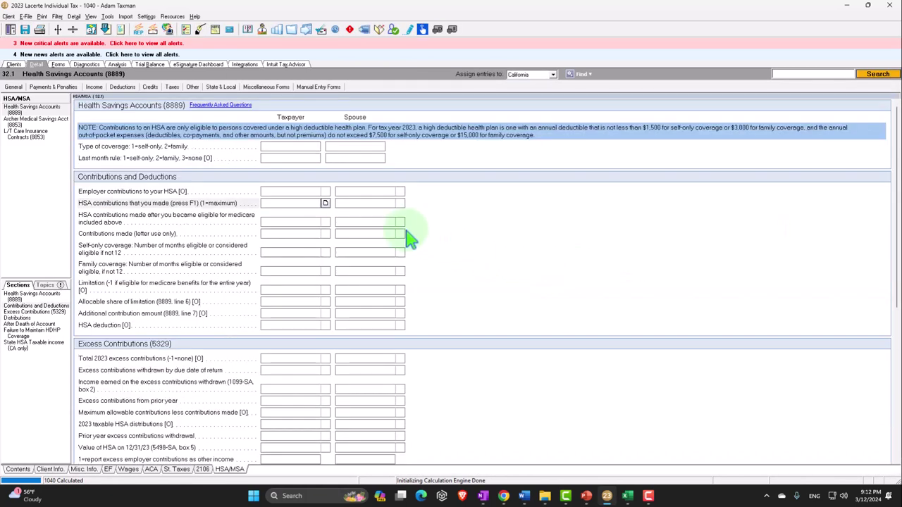
{"action": "left_click", "coordinate": [280, 148]}
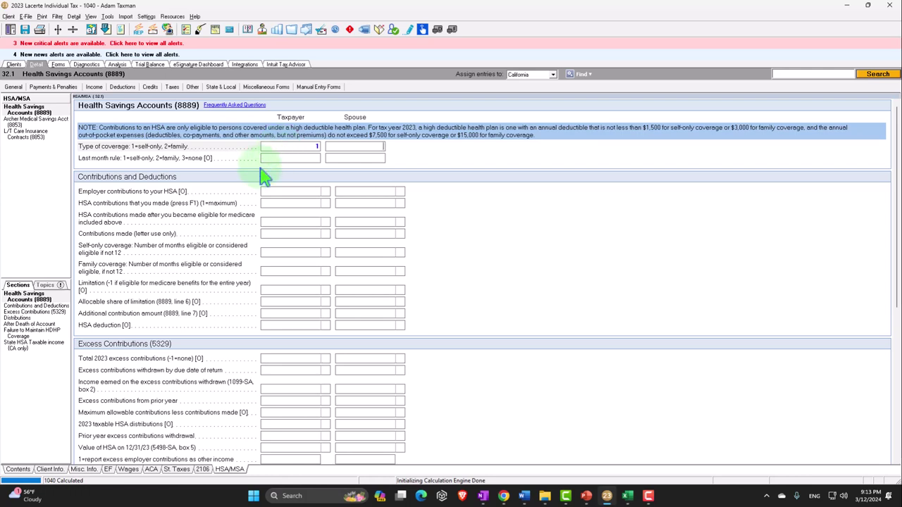
{"action": "left_click", "coordinate": [296, 203]}
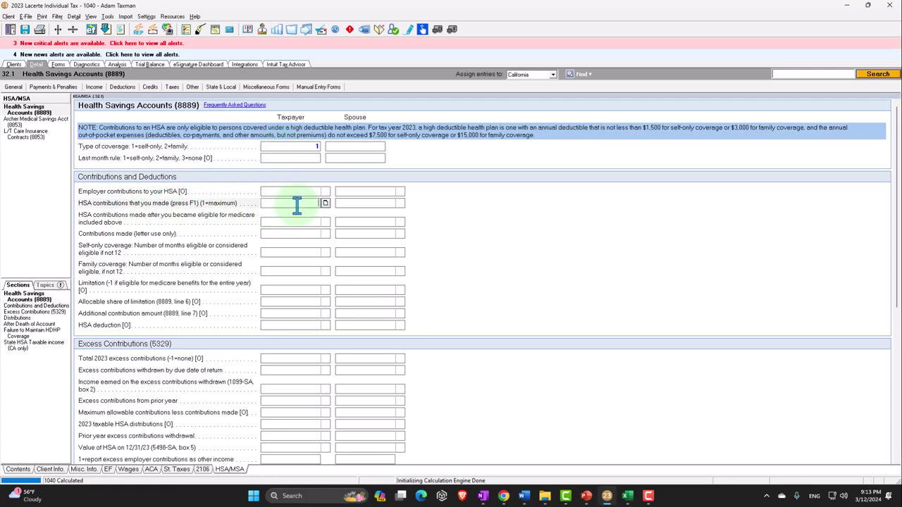
{"action": "key", "text": "Tab"}
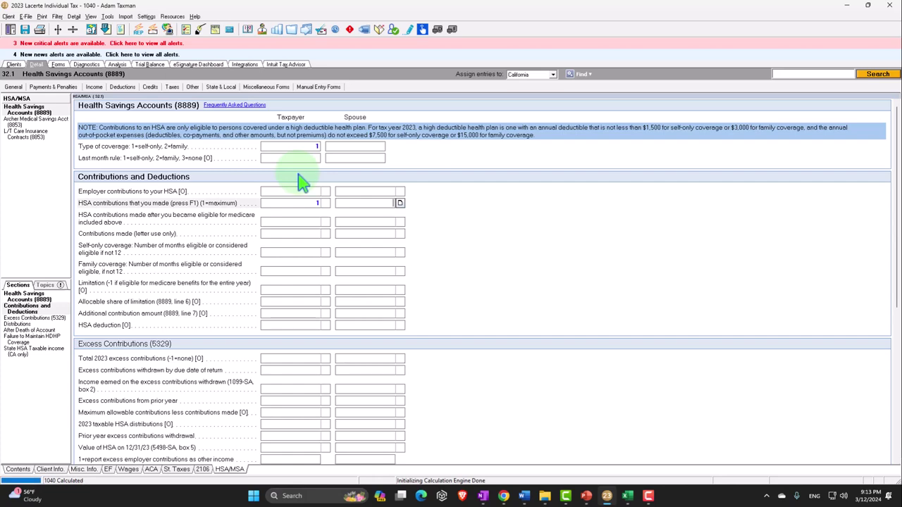
- Check the health savings account deduction on Schedule 1 line 13 and the total adjustments to income on line 26
{"action": "left_click", "coordinate": [59, 64]}
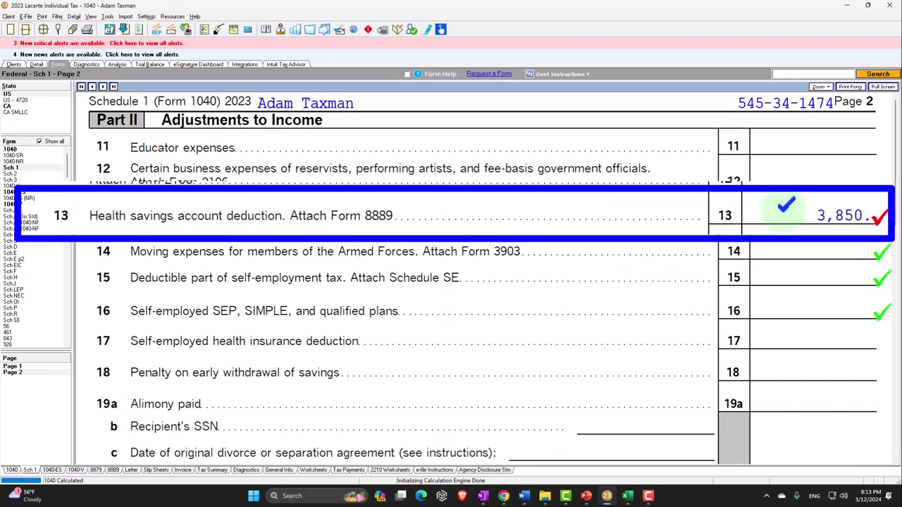
{"action": "scroll", "coordinate": [766, 300], "scroll_direction": "down", "scroll_amount": 10}
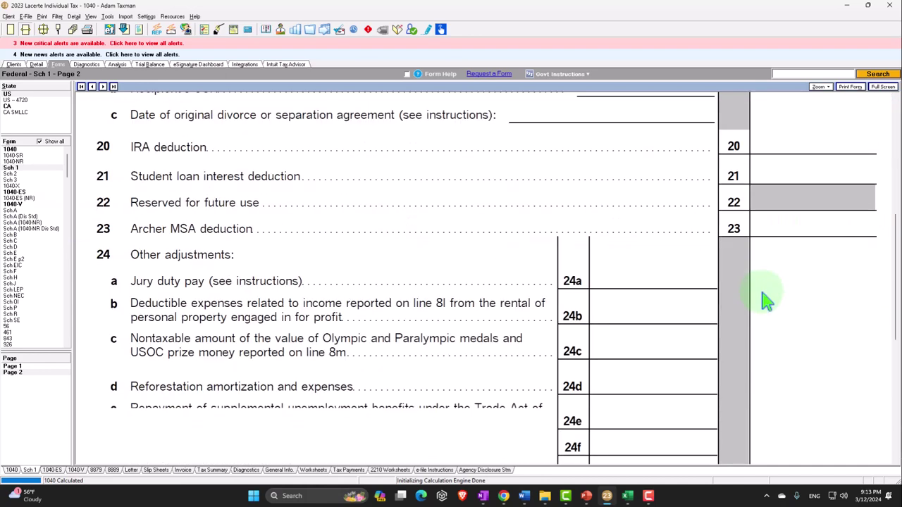
{"action": "scroll", "coordinate": [766, 299], "scroll_direction": "down", "scroll_amount": 2}
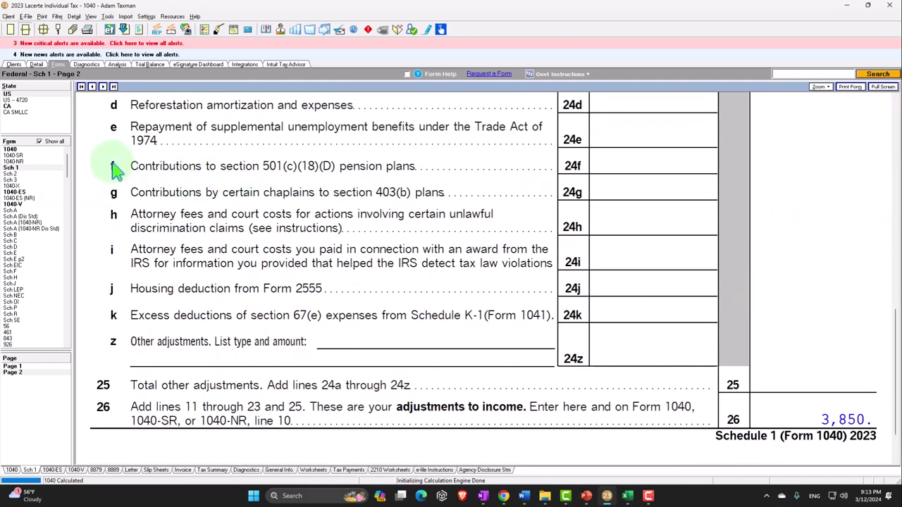
- Turn off showing all forms in the form list and review Form 8889 from Part I through Part III
{"action": "left_click", "coordinate": [12, 150]}
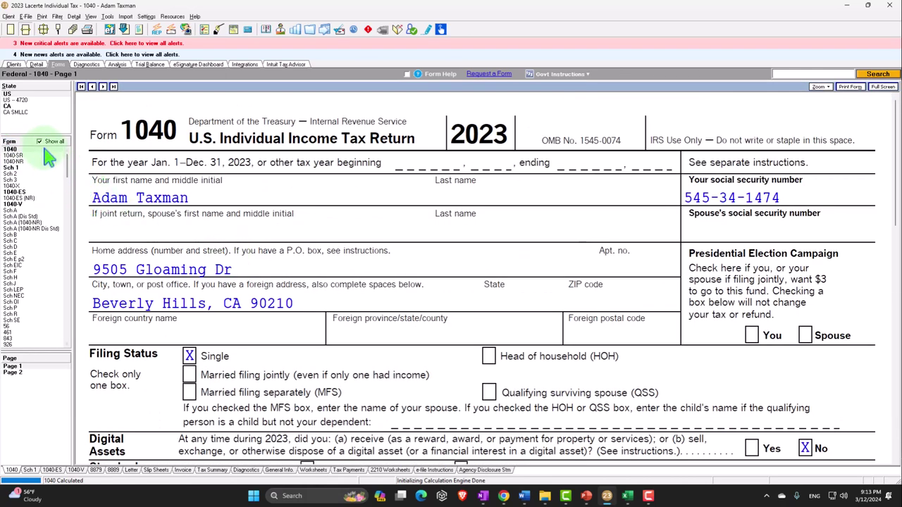
{"action": "left_click", "coordinate": [39, 142]}
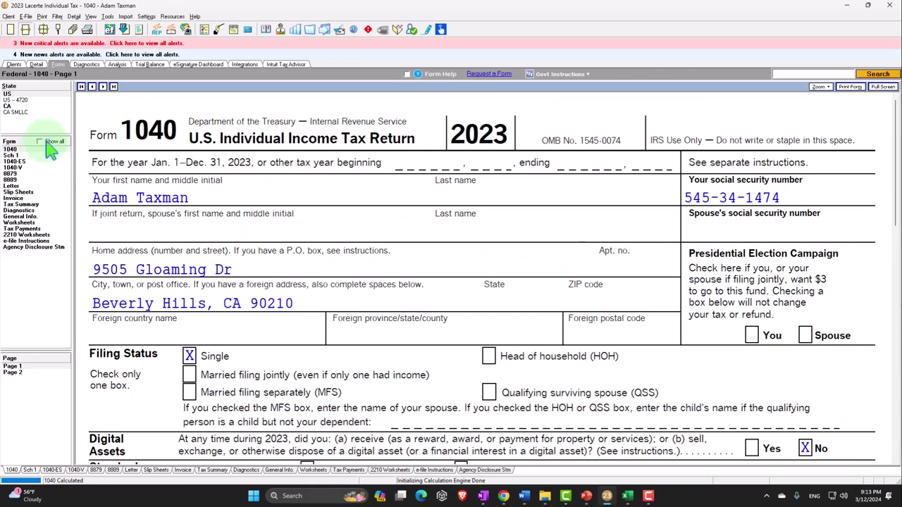
{"action": "left_click", "coordinate": [21, 181]}
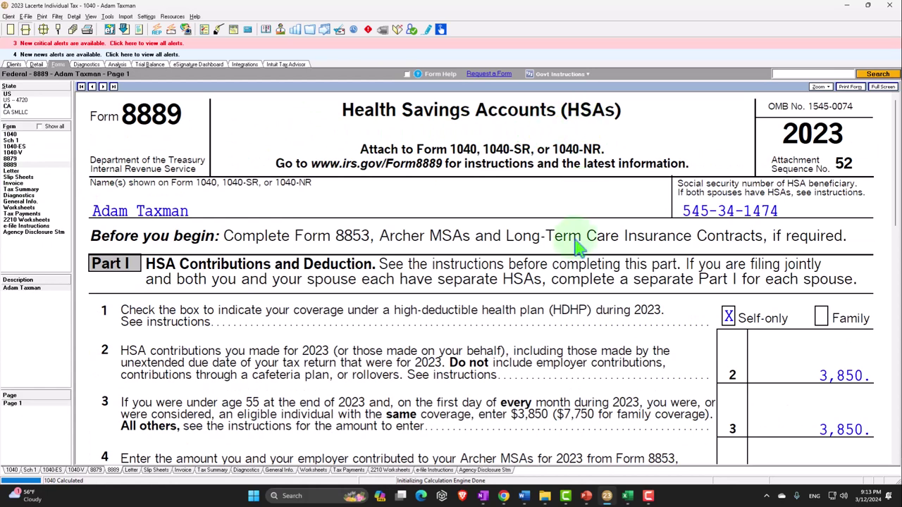
{"action": "scroll", "coordinate": [584, 237], "scroll_direction": "down", "scroll_amount": 1}
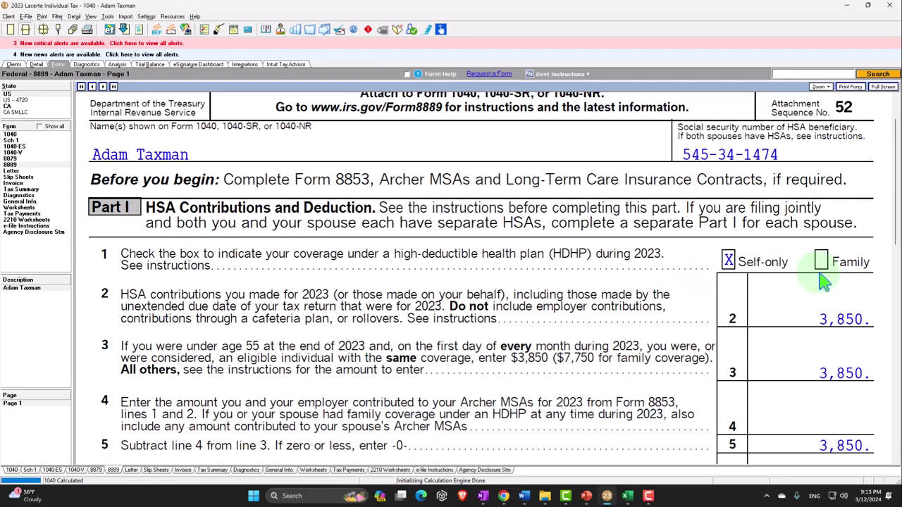
{"action": "scroll", "coordinate": [822, 276], "scroll_direction": "down", "scroll_amount": 1}
{"action": "scroll", "coordinate": [807, 280], "scroll_direction": "down", "scroll_amount": 1}
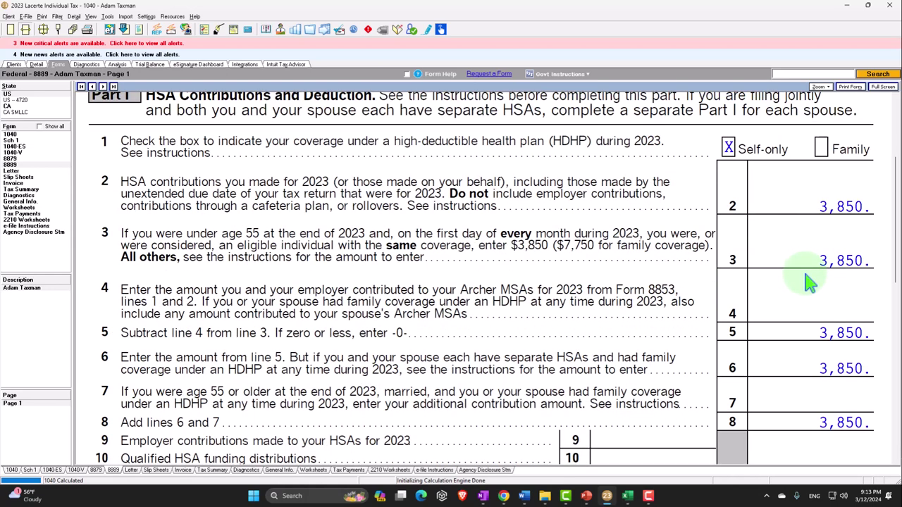
{"action": "scroll", "coordinate": [809, 282], "scroll_direction": "down", "scroll_amount": 3}
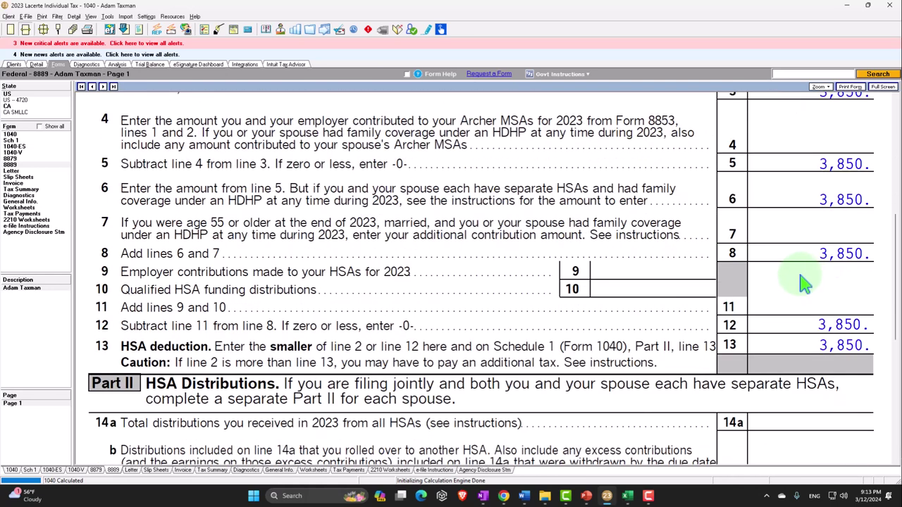
{"action": "scroll", "coordinate": [803, 282], "scroll_direction": "down", "scroll_amount": 5}
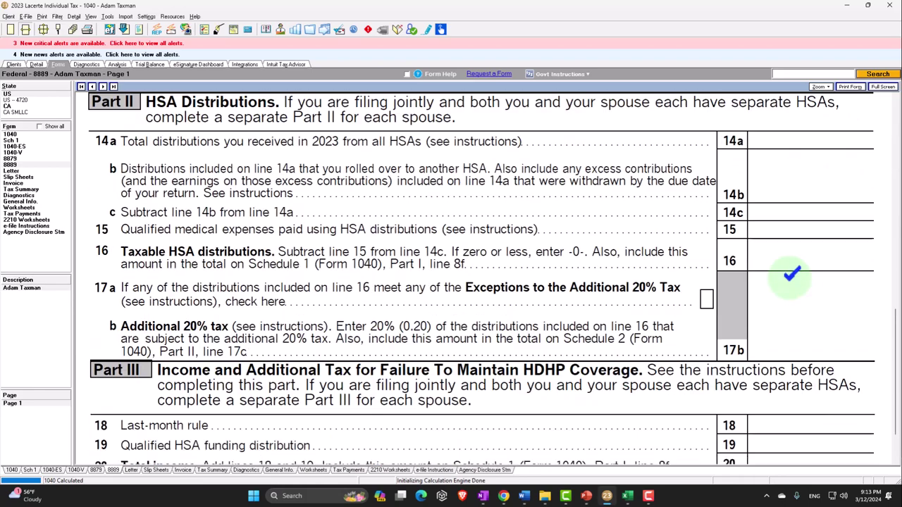
{"action": "scroll", "coordinate": [790, 278], "scroll_direction": "down", "scroll_amount": 1}
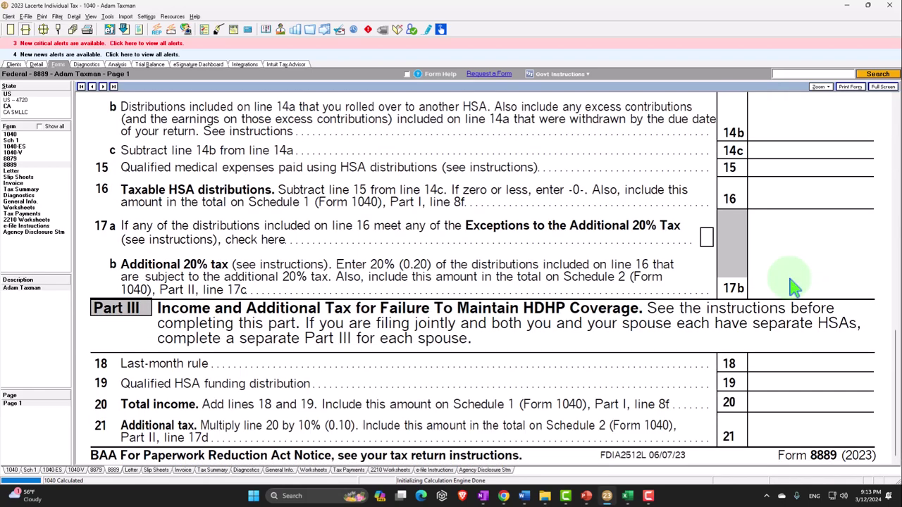
{"action": "scroll", "coordinate": [793, 285], "scroll_direction": "up", "scroll_amount": 5}
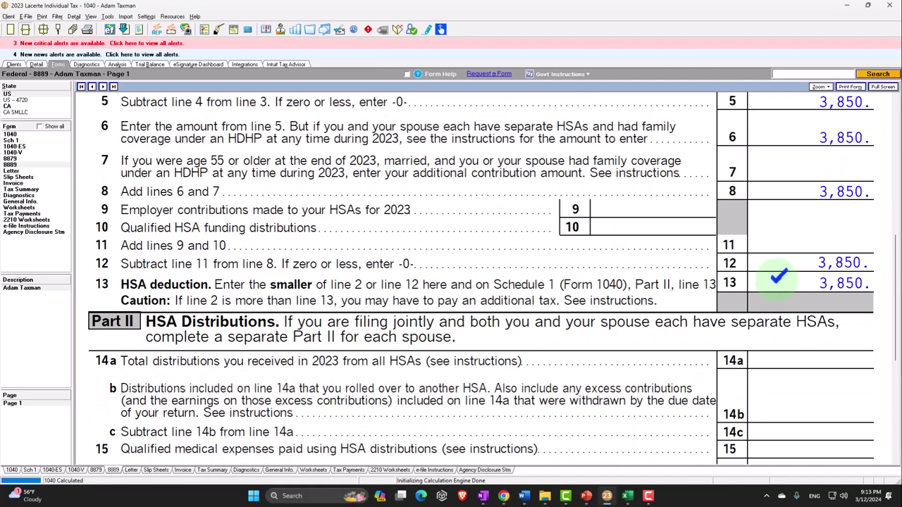
- Trace the HSA deduction from Schedule 1 page 2 to the adjustments, adjusted gross income and taxable income lines on Form 1040 page 1
{"action": "left_click", "coordinate": [12, 142]}
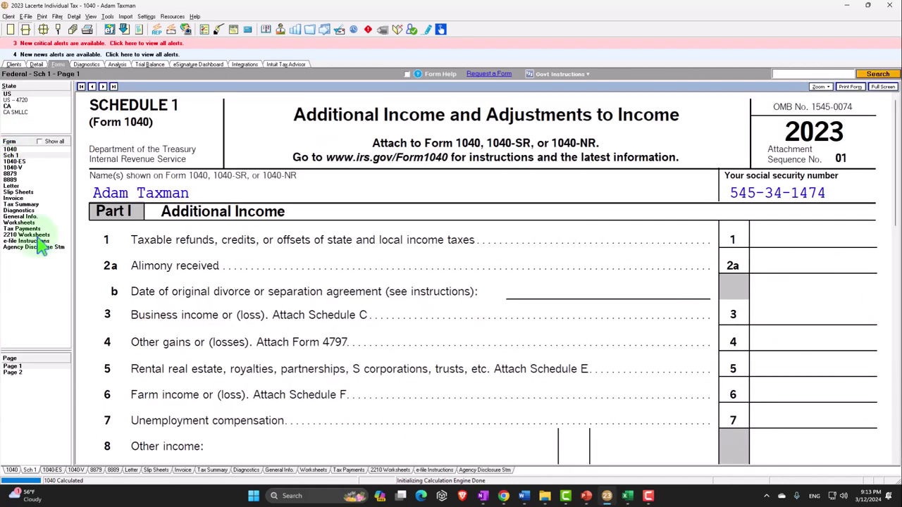
{"action": "left_click", "coordinate": [23, 373]}
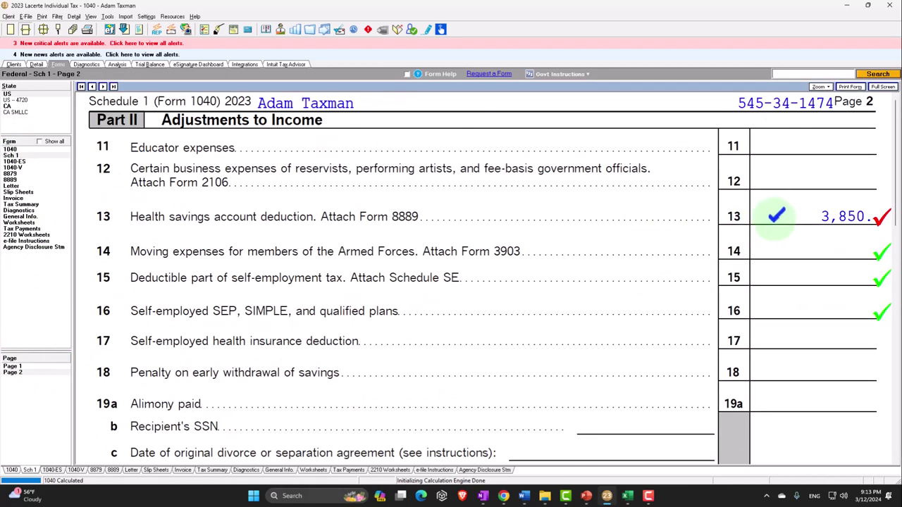
{"action": "left_click", "coordinate": [10, 150]}
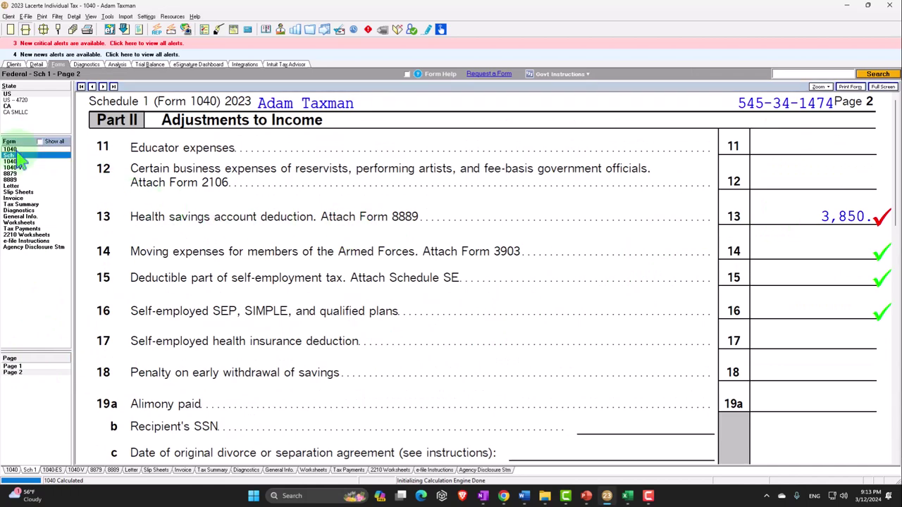
{"action": "scroll", "coordinate": [342, 258], "scroll_direction": "down", "scroll_amount": 15}
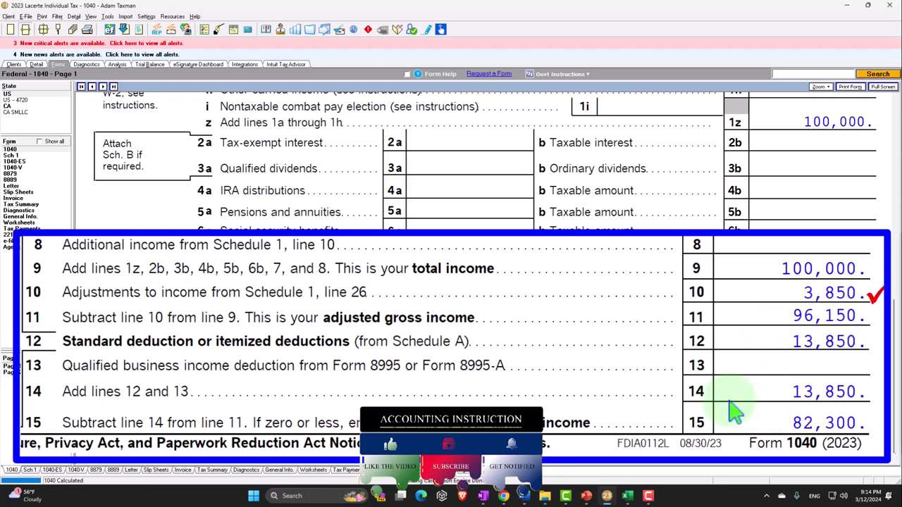
- Switch to the 4052 Worksheet in Excel and move the Total adj to income row (A8:C8) on the Adj to Income sheet down to row 13
{"action": "left_click", "coordinate": [628, 496]}
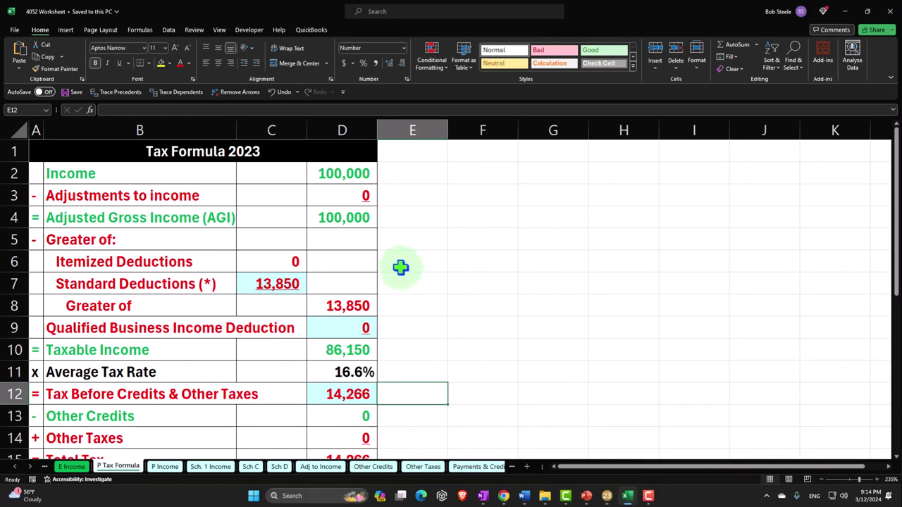
{"action": "left_click", "coordinate": [337, 195]}
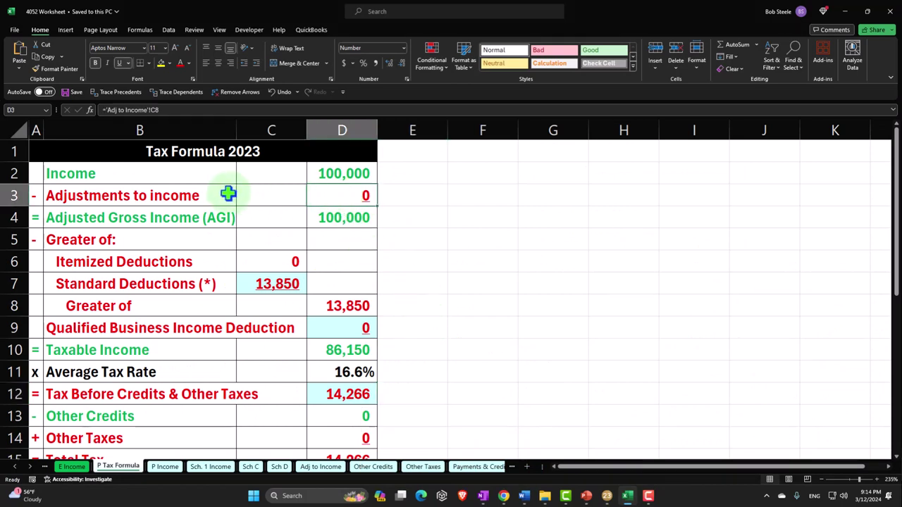
{"action": "left_click", "coordinate": [320, 467]}
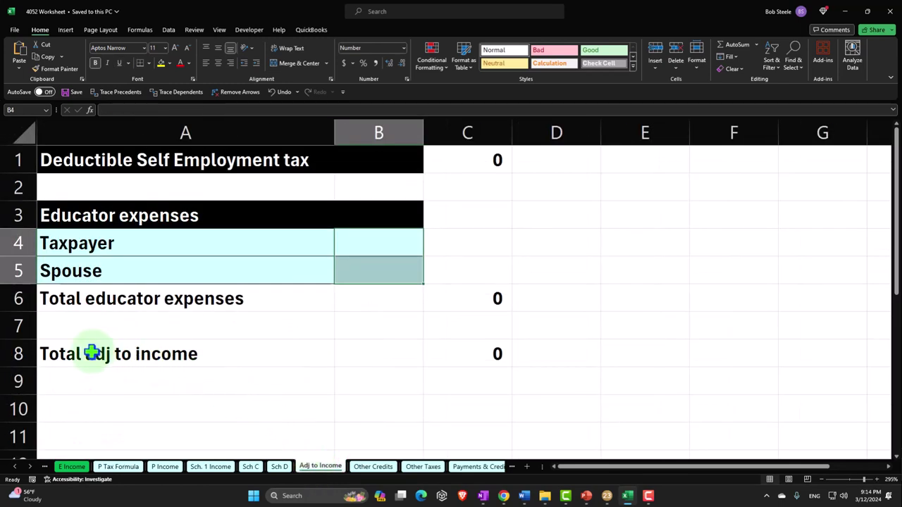
{"action": "left_click_drag", "start_coordinate": [90, 355], "coordinate": [461, 362]}
{"action": "scroll", "coordinate": [318, 342], "scroll_direction": "down", "scroll_amount": 1}
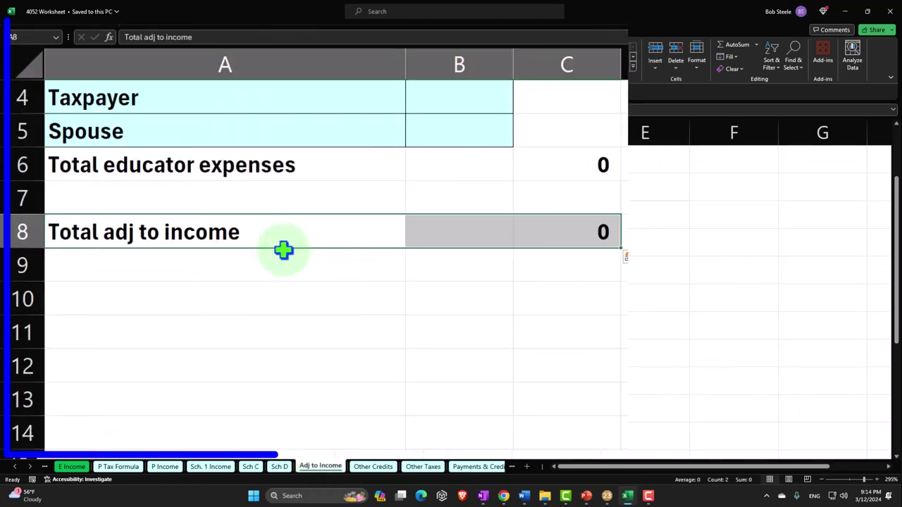
{"action": "left_click_drag", "start_coordinate": [283, 249], "coordinate": [298, 384]}
{"action": "left_click", "coordinate": [143, 238]}
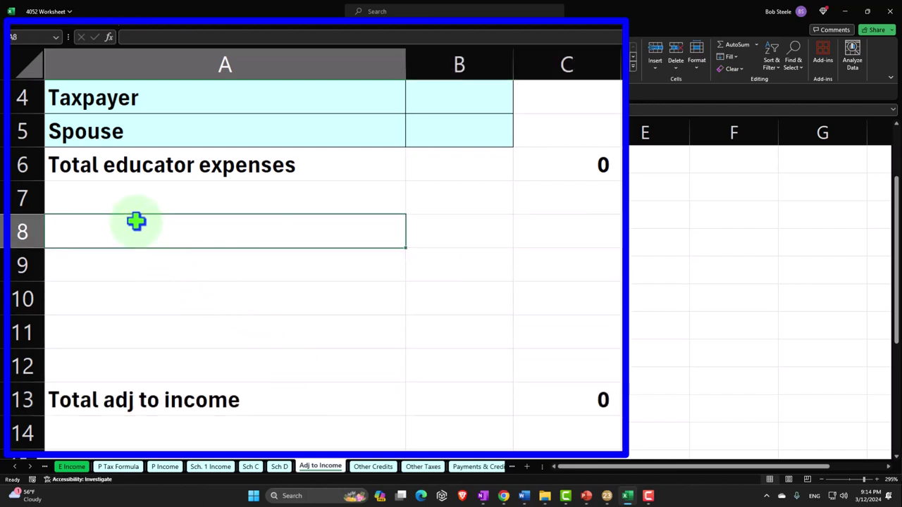
- Label cell A8 on the Adj to Income sheet "Health savings acount deduction", correcting the misspelled word "savings"
{"action": "type", "text": "Health savign acount deduction"}
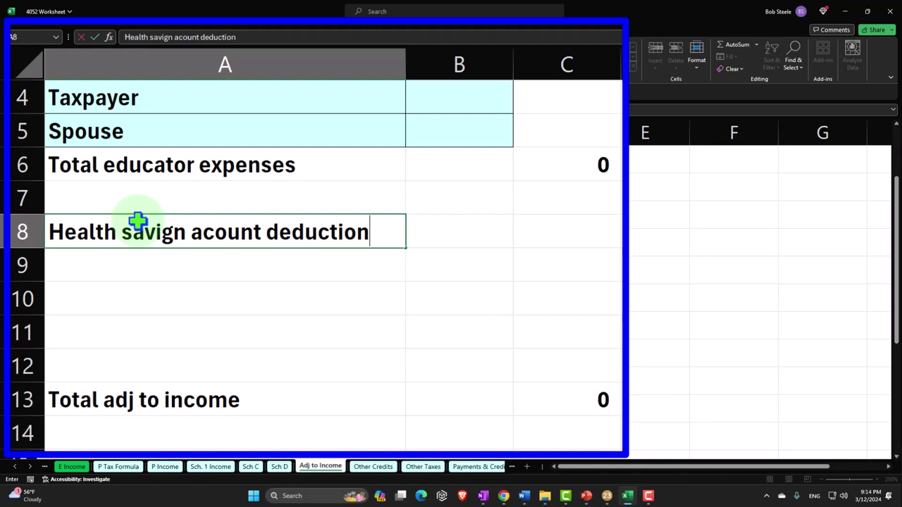
{"action": "key", "text": "Tab"}
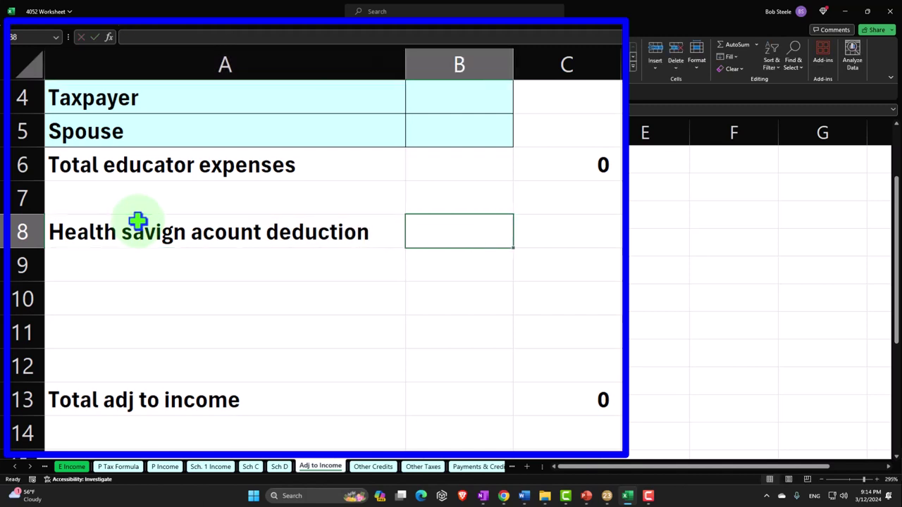
{"action": "left_click", "coordinate": [137, 221]}
{"action": "double_click", "coordinate": [184, 235]}
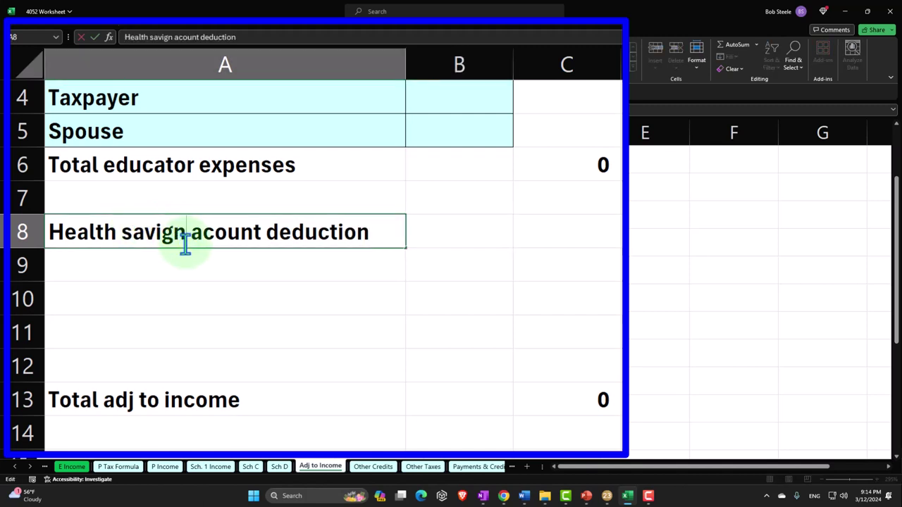
{"action": "key", "text": "BackSpace"}
{"action": "key", "text": "BackSpace"}
{"action": "type", "text": "ngs"}
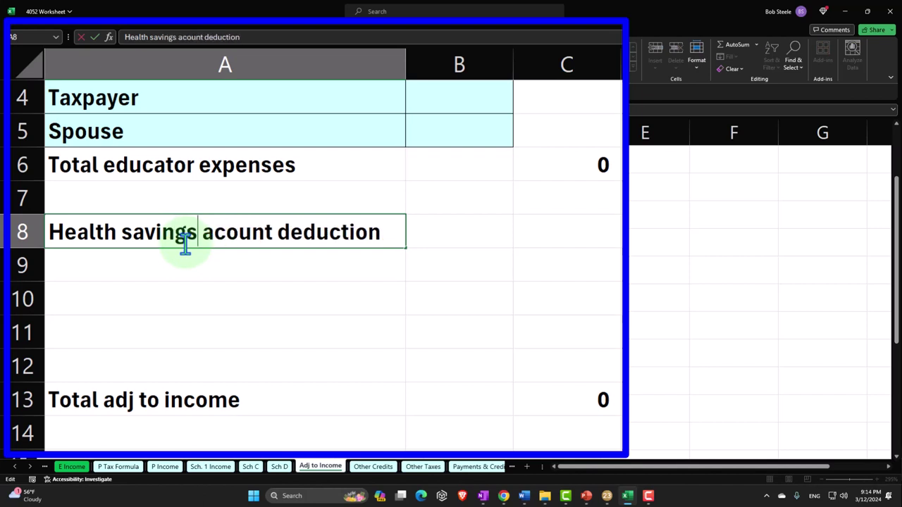
{"action": "left_click", "coordinate": [229, 310]}
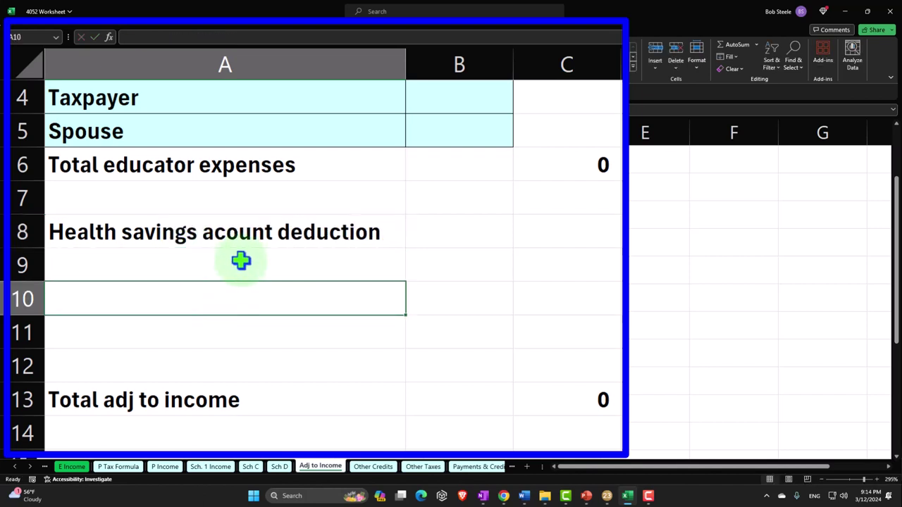
- Format the health savings label in A8 as a header with black fill and white font
{"action": "left_click", "coordinate": [240, 225]}
{"action": "left_click", "coordinate": [169, 62]}
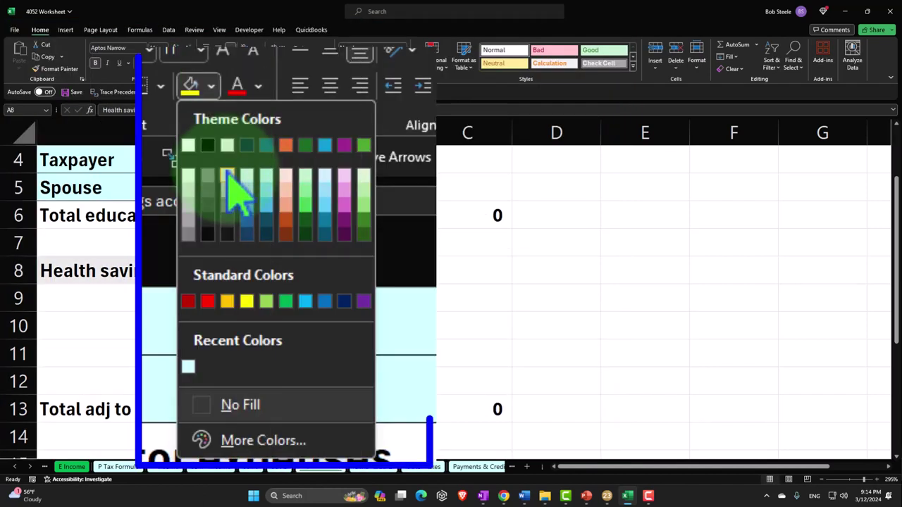
{"action": "left_click", "coordinate": [170, 87]}
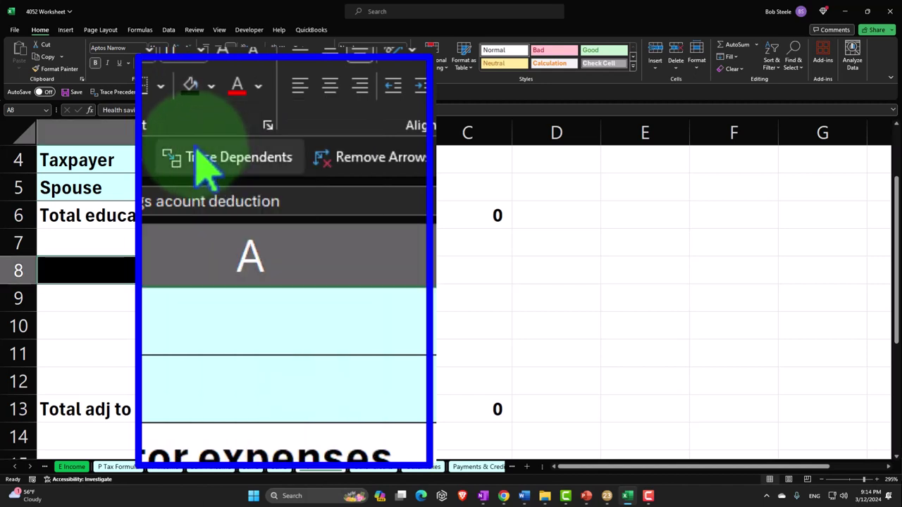
{"action": "left_click", "coordinate": [258, 88]}
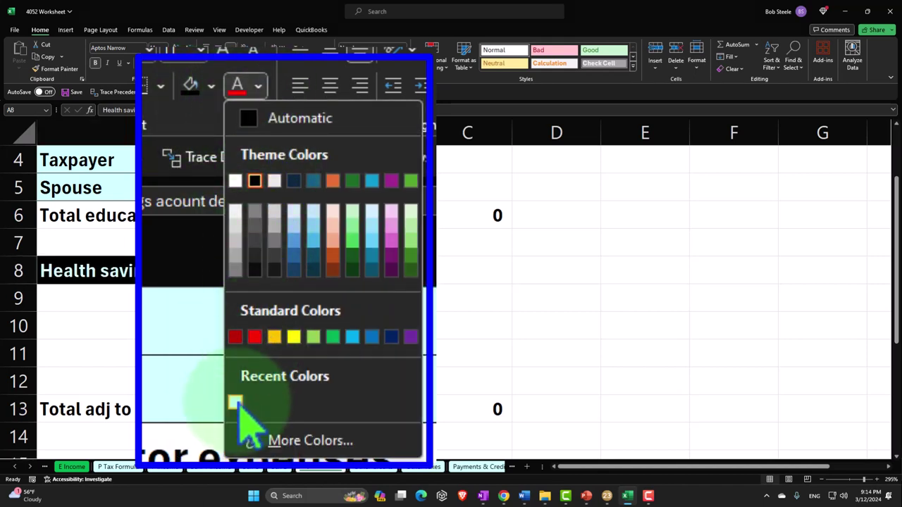
{"action": "left_click", "coordinate": [236, 180]}
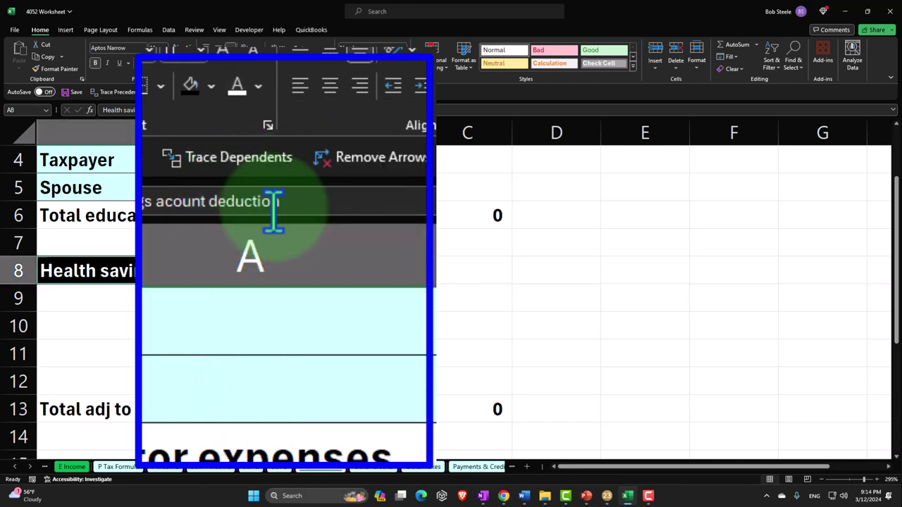
- Add the column headings Single in E7 and Family in F7
{"action": "left_click", "coordinate": [367, 274]}
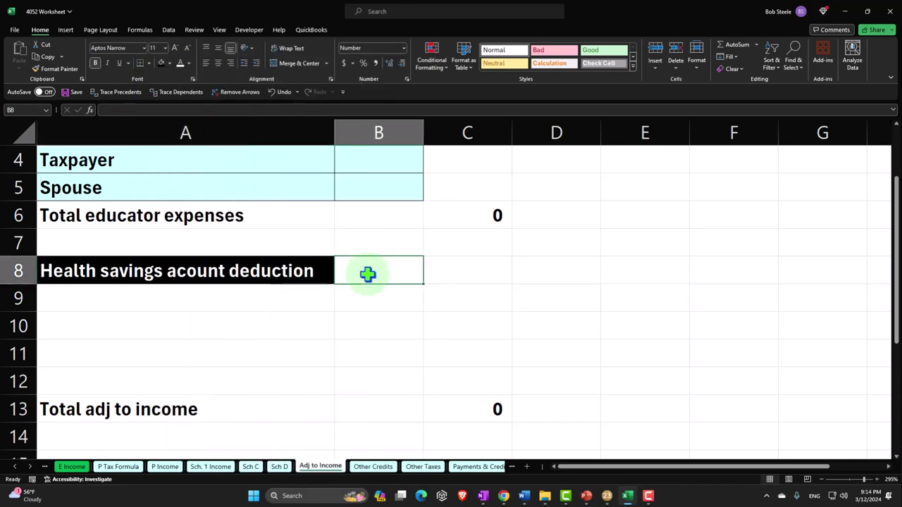
{"action": "left_click", "coordinate": [635, 270]}
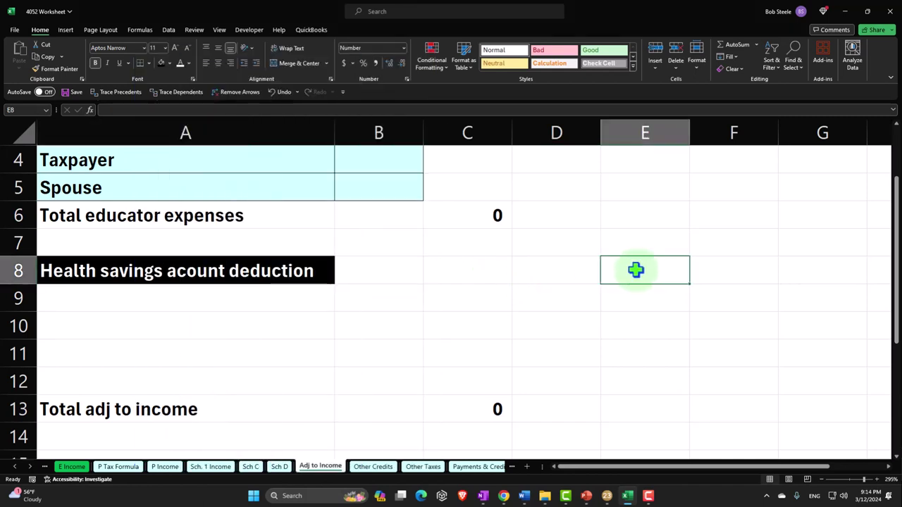
{"action": "key", "text": "Up"}
{"action": "type", "text": "Sio"}
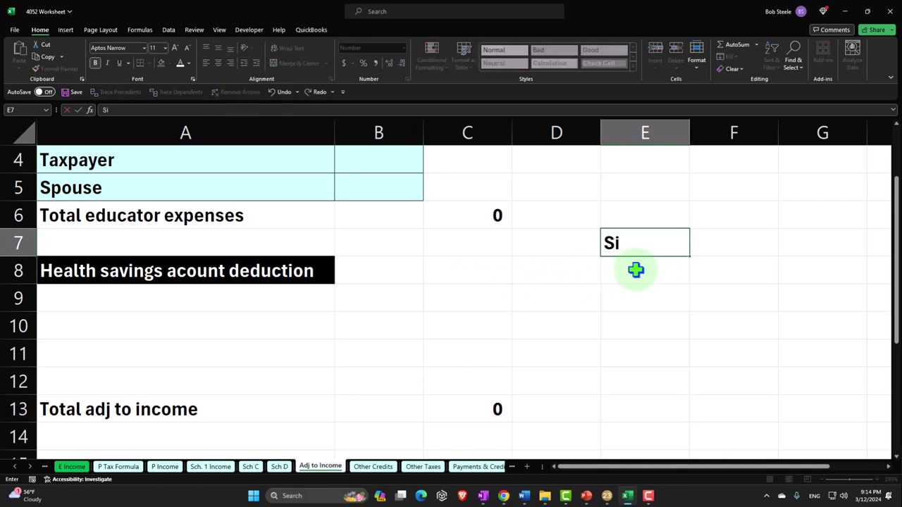
{"action": "key", "text": "Tab"}
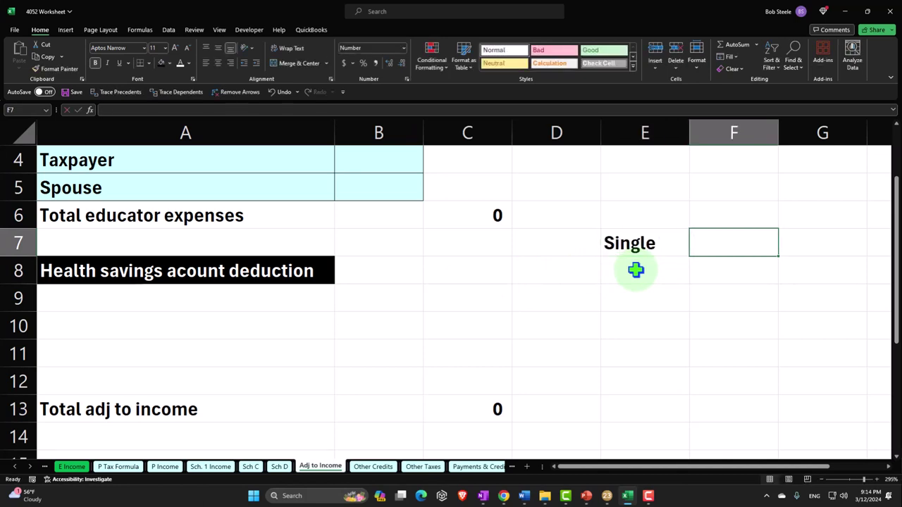
{"action": "type", "text": "Family"}
{"action": "key", "text": "Return"}
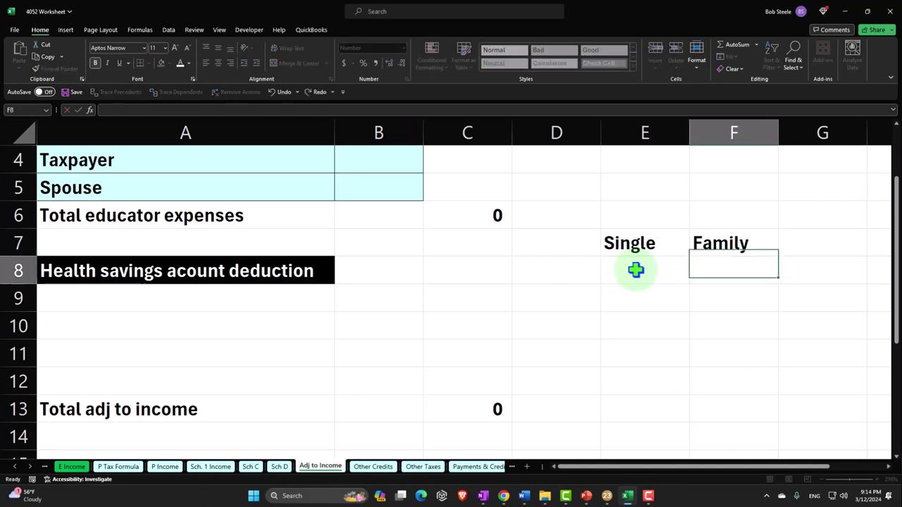
- Enter 3,850 under the Single heading in E8 as the health savings account deduction amount
{"action": "left_click", "coordinate": [636, 270]}
{"action": "left_click", "coordinate": [607, 496]}
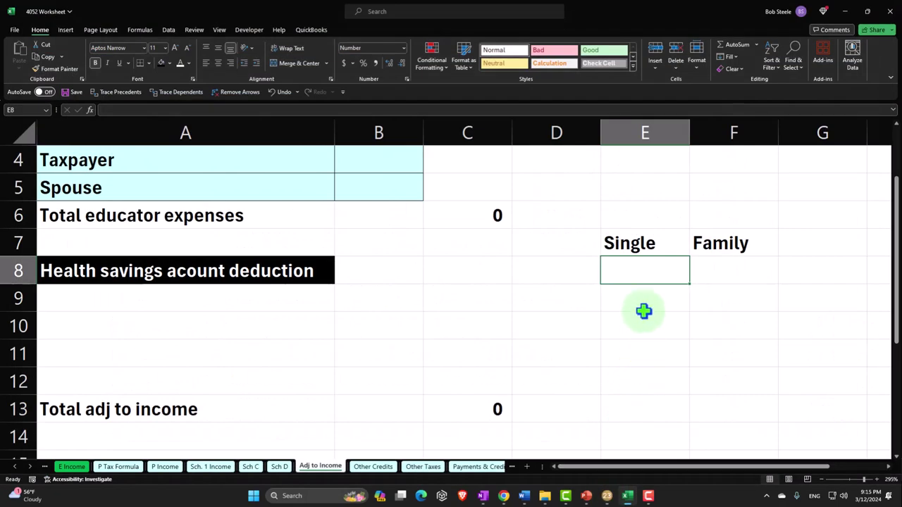
{"action": "type", "text": "3,"}
{"action": "type", "text": "850"}
{"action": "key", "text": "Return"}
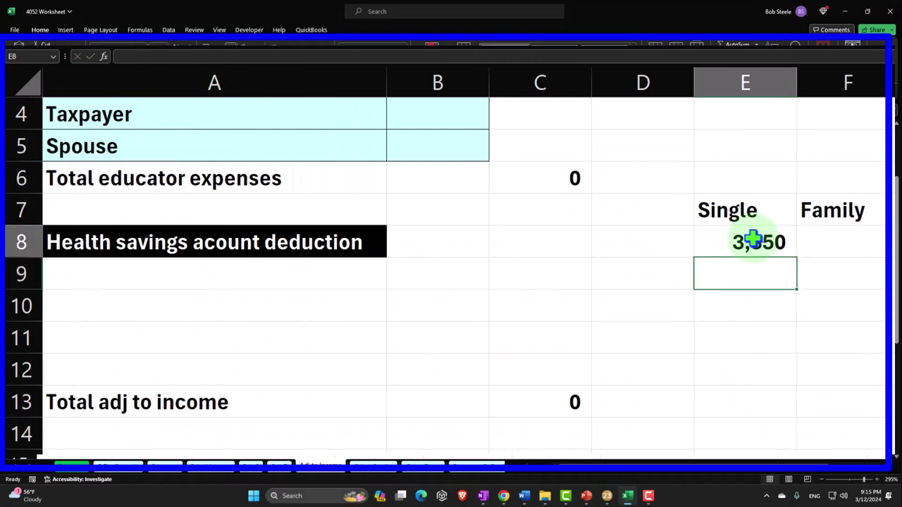
- Link the health savings account deduction in B8 to the Single amount with the formula =E8
{"action": "key", "text": "Up"}
{"action": "key", "text": "Left"}
{"action": "key", "text": "Left"}
{"action": "key", "text": "Left"}
{"action": "type", "text": "="}
{"action": "key", "text": "Right"}
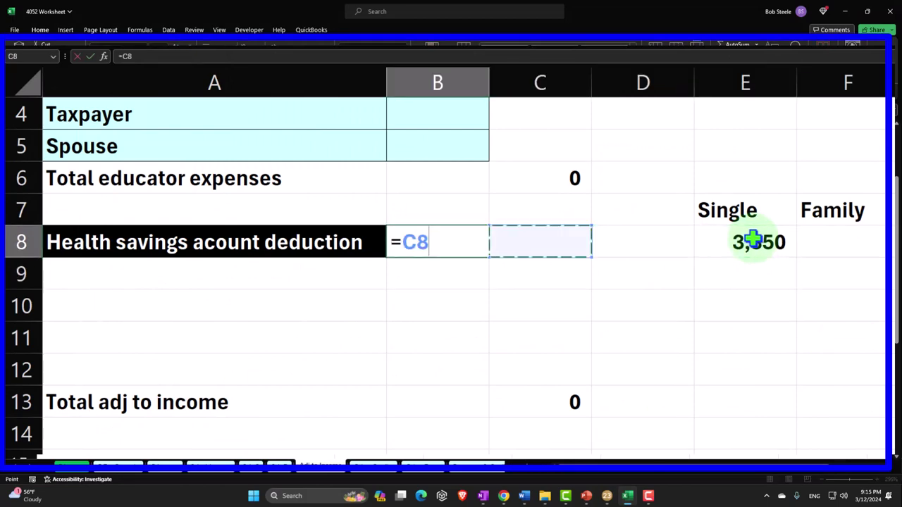
{"action": "key", "text": "Right"}
{"action": "key", "text": "Right"}
{"action": "key", "text": "Return"}
{"action": "key", "text": "Up"}
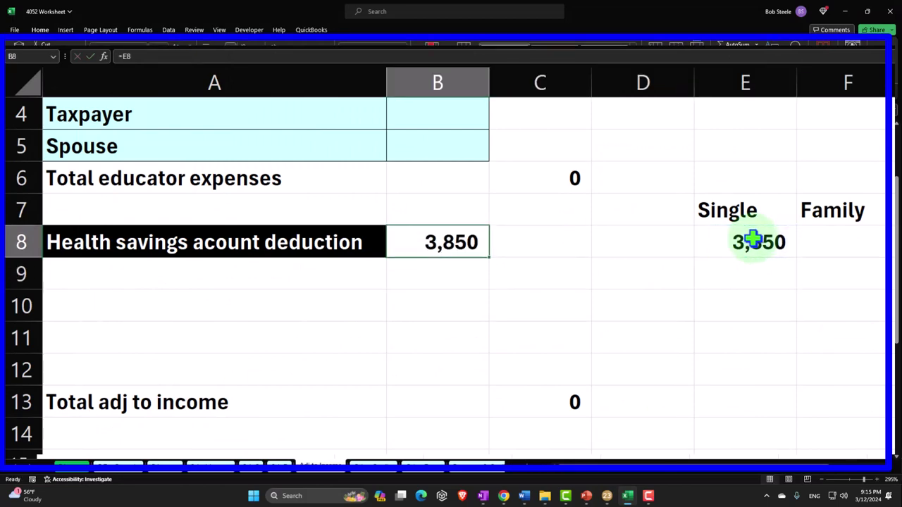
- Give the deduction amount in B8 all borders and the recently used light blue fill
{"action": "left_click", "coordinate": [146, 62]}
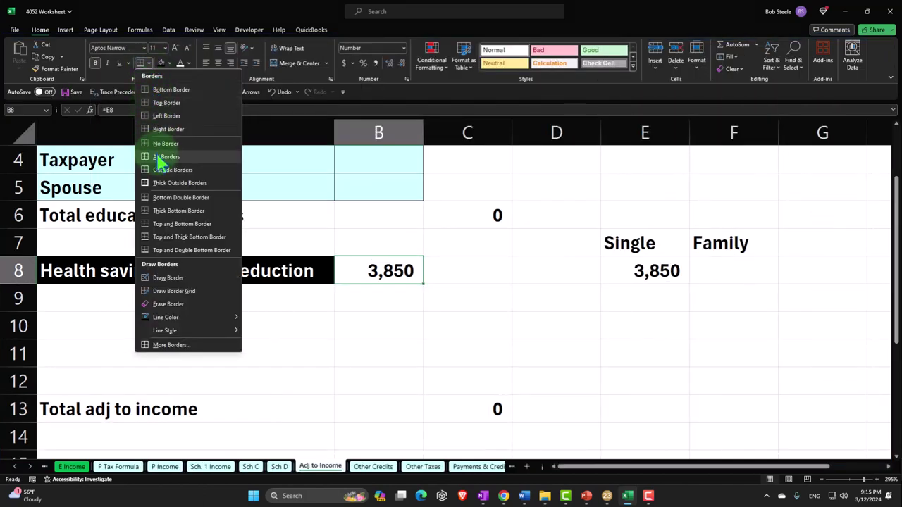
{"action": "left_click", "coordinate": [166, 157]}
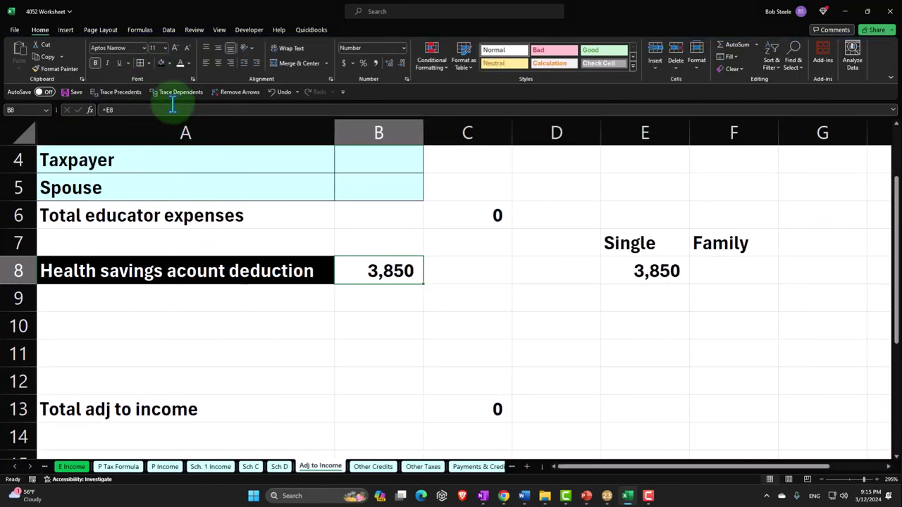
{"action": "left_click", "coordinate": [169, 62]}
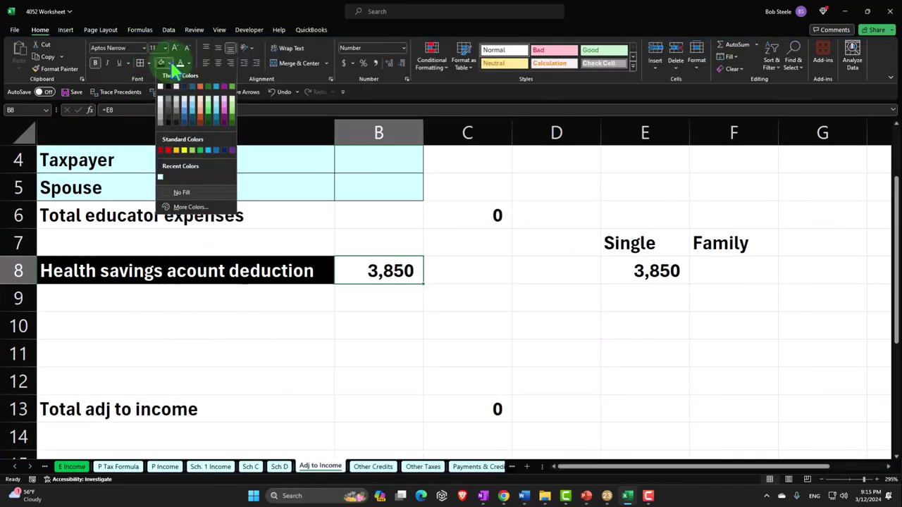
{"action": "left_click", "coordinate": [170, 177]}
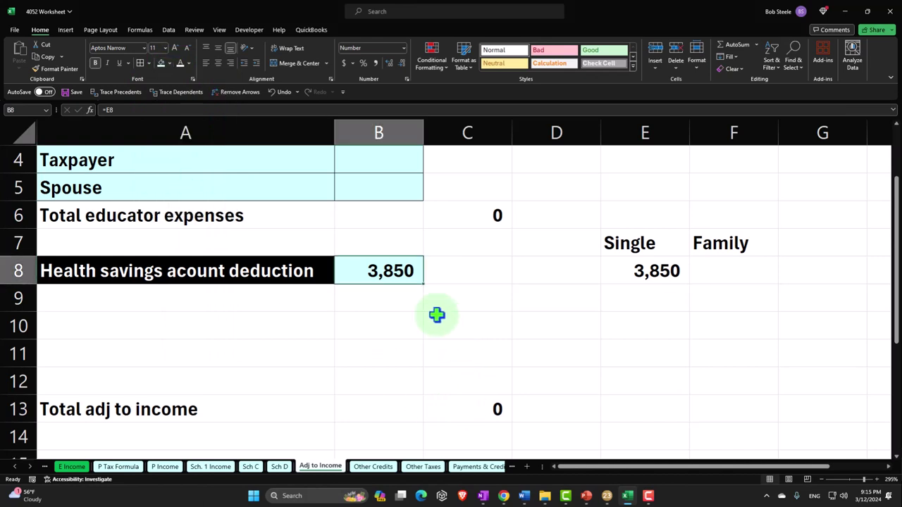
- Move the deduction amount from B8 to C8 and fill the emptied cell B8 with black
{"action": "left_click_drag", "start_coordinate": [390, 289], "coordinate": [426, 284]}
{"action": "left_click", "coordinate": [395, 275]}
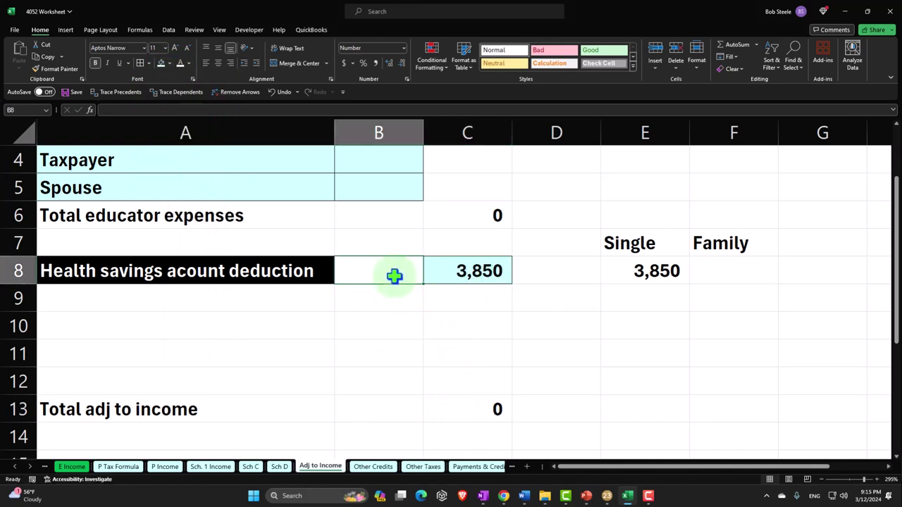
{"action": "left_click", "coordinate": [161, 63]}
{"action": "left_click", "coordinate": [169, 64]}
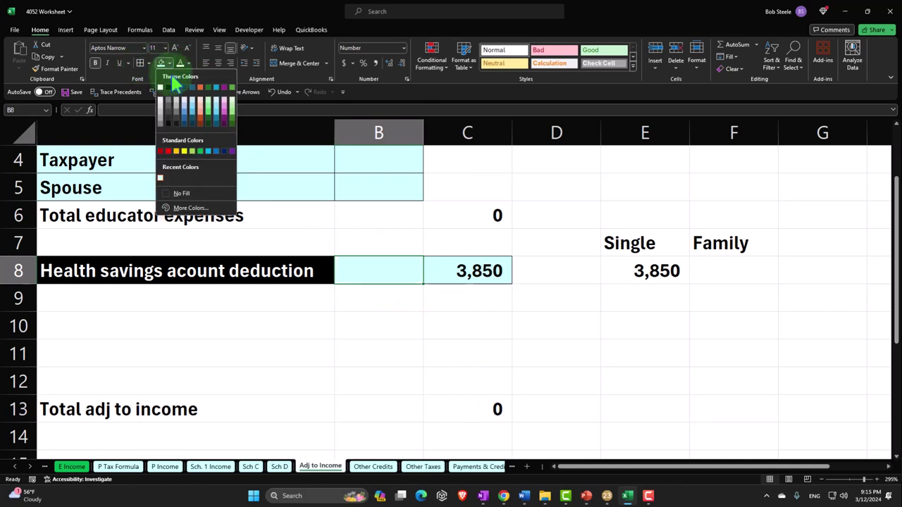
{"action": "left_click", "coordinate": [179, 99]}
- Extend the Total adj to income sum range in C13 to include the health savings account deduction in C8
{"action": "double_click", "coordinate": [461, 405]}
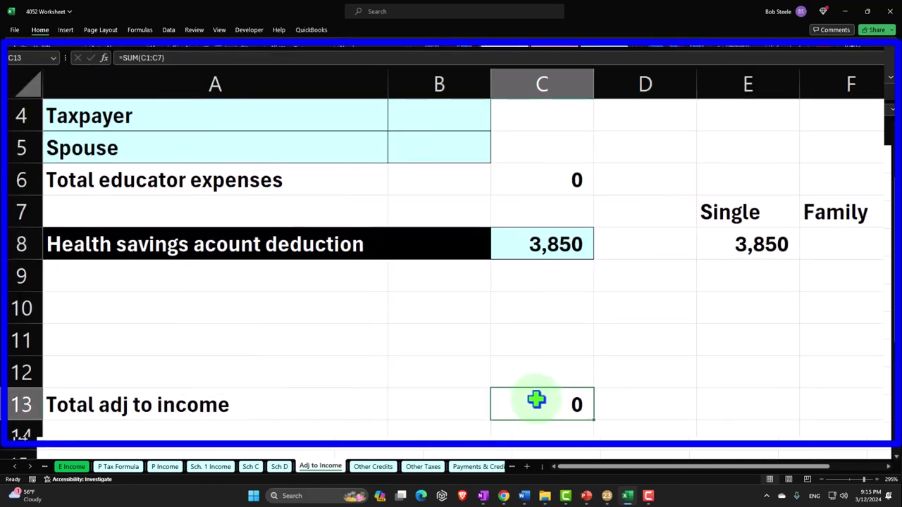
{"action": "left_click_drag", "start_coordinate": [592, 229], "coordinate": [597, 344]}
{"action": "key", "text": "Return"}
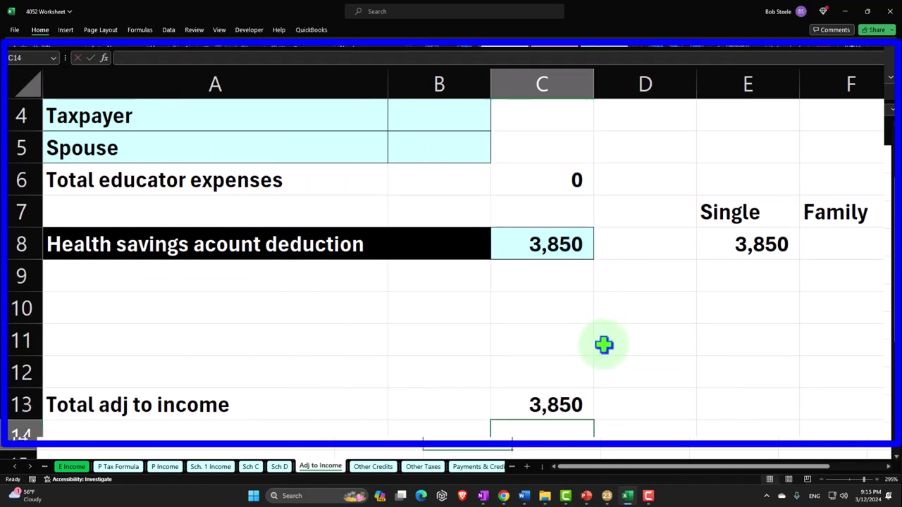
- Review income, adjustments, adjusted gross income, standard deduction and taxable income on the P Tax Formula sheet
{"action": "left_click", "coordinate": [117, 467]}
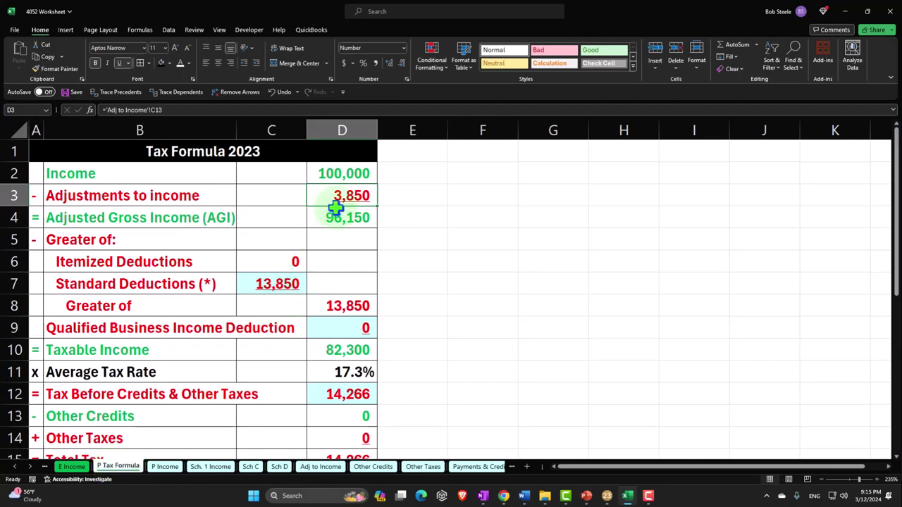
{"action": "left_click", "coordinate": [343, 178]}
{"action": "left_click", "coordinate": [343, 193]}
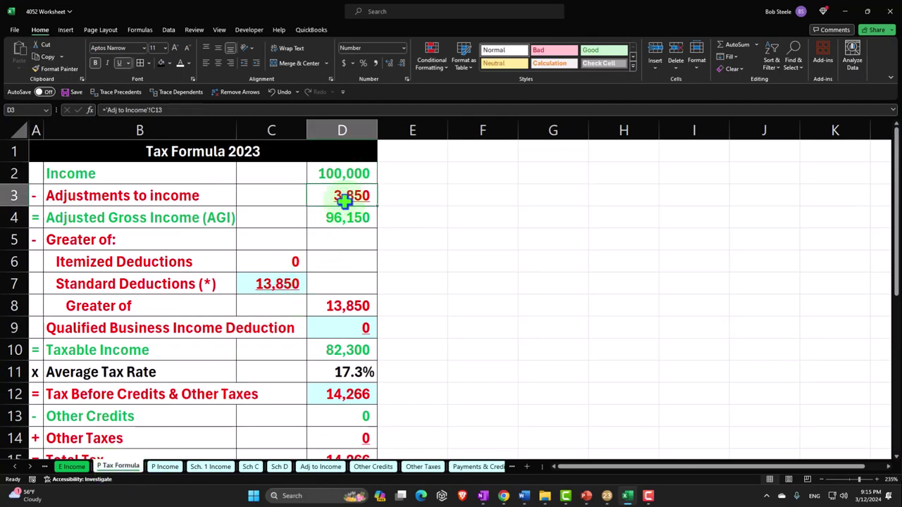
{"action": "left_click", "coordinate": [343, 218]}
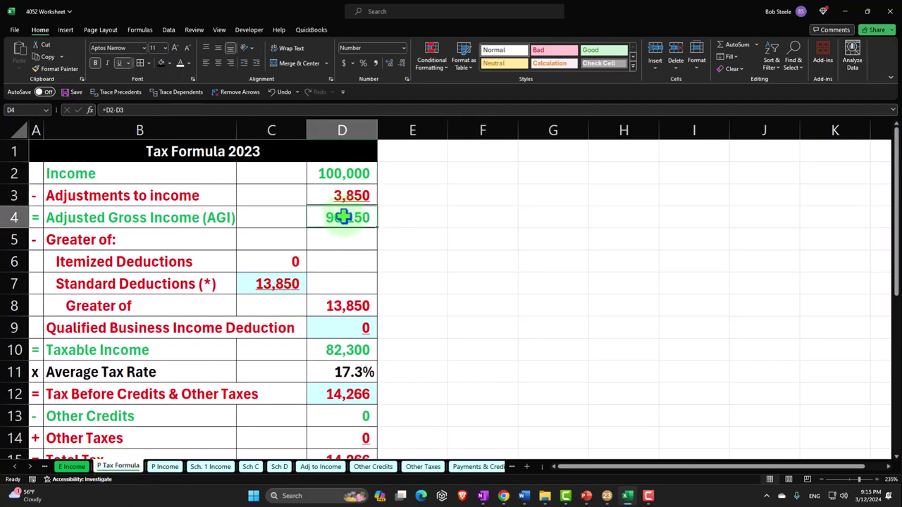
{"action": "left_click", "coordinate": [284, 282]}
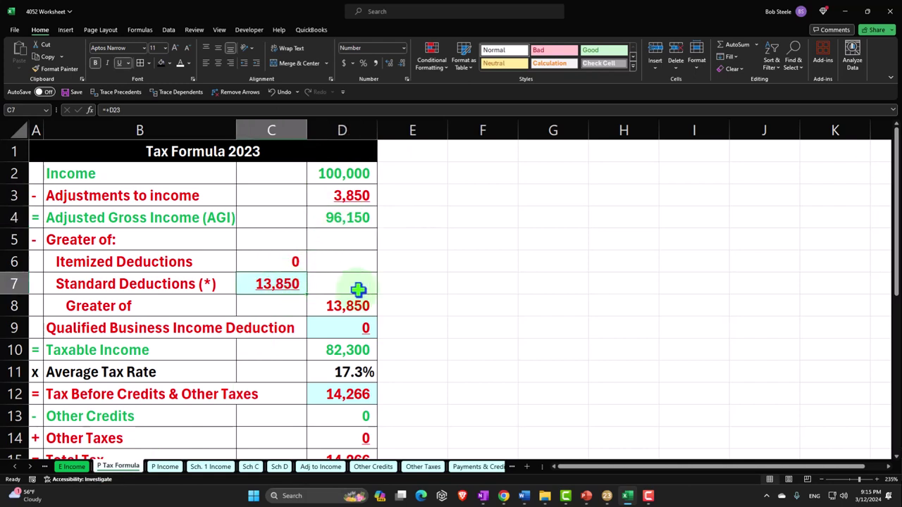
{"action": "left_click", "coordinate": [366, 350]}
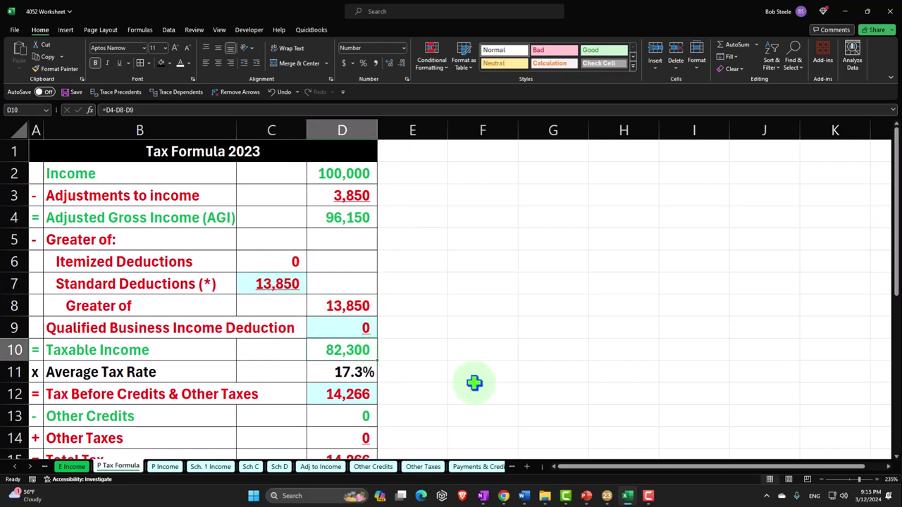
- Look up the tax on Form 1040 page 2 in Lacerte and enter 13,419 as Tax Before Credits & Other Taxes in Excel cell D12
{"action": "left_click", "coordinate": [628, 496]}
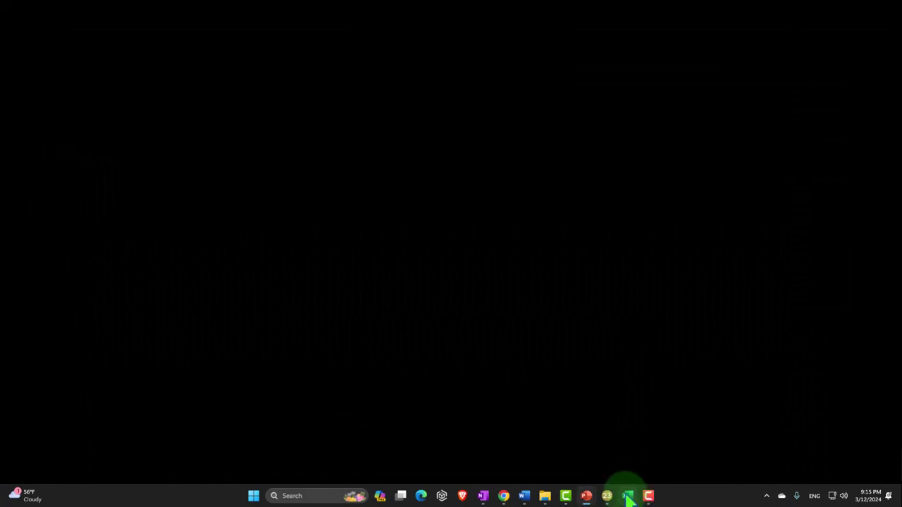
{"action": "left_click", "coordinate": [628, 496]}
{"action": "left_click", "coordinate": [626, 496]}
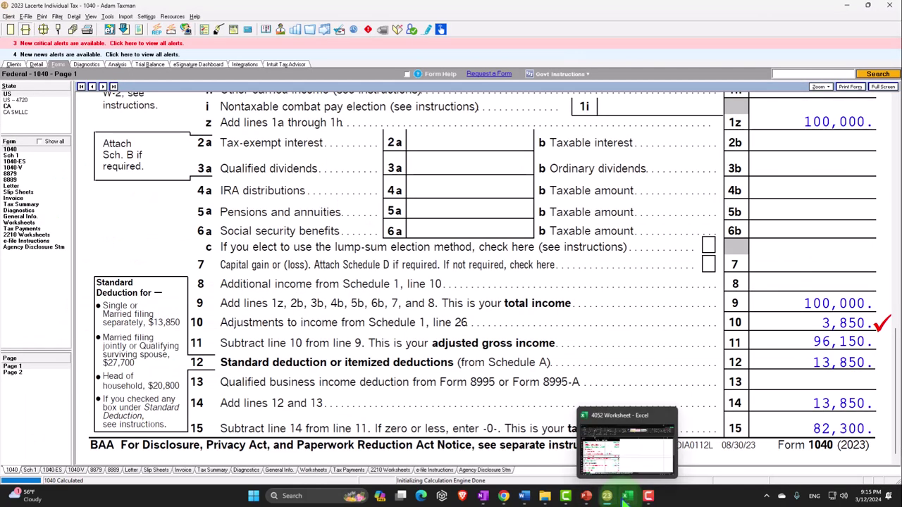
{"action": "left_click", "coordinate": [32, 372]}
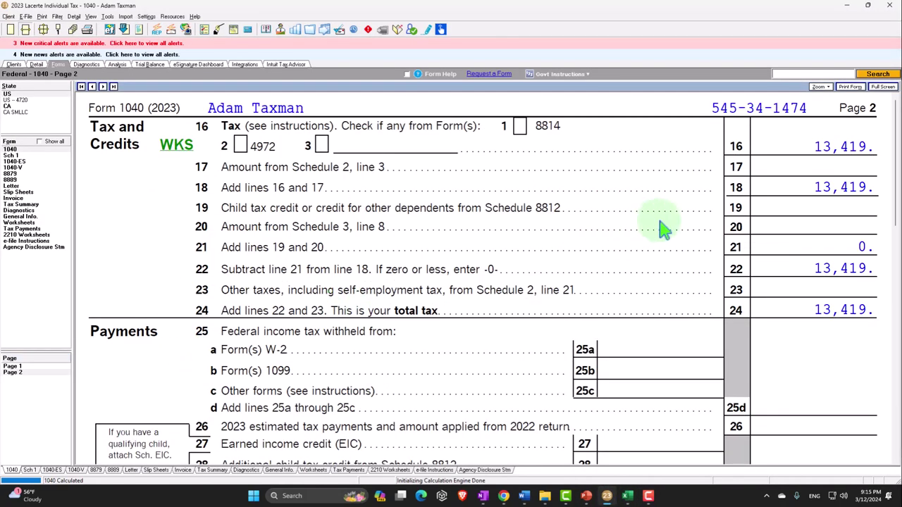
{"action": "left_click", "coordinate": [628, 496]}
{"action": "left_click", "coordinate": [355, 394]}
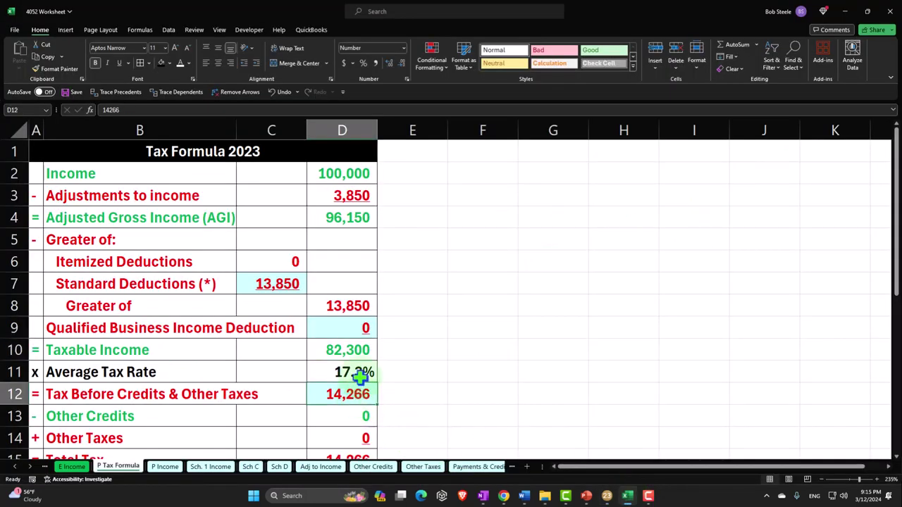
{"action": "type", "text": "13,419"}
{"action": "key", "text": "Return"}
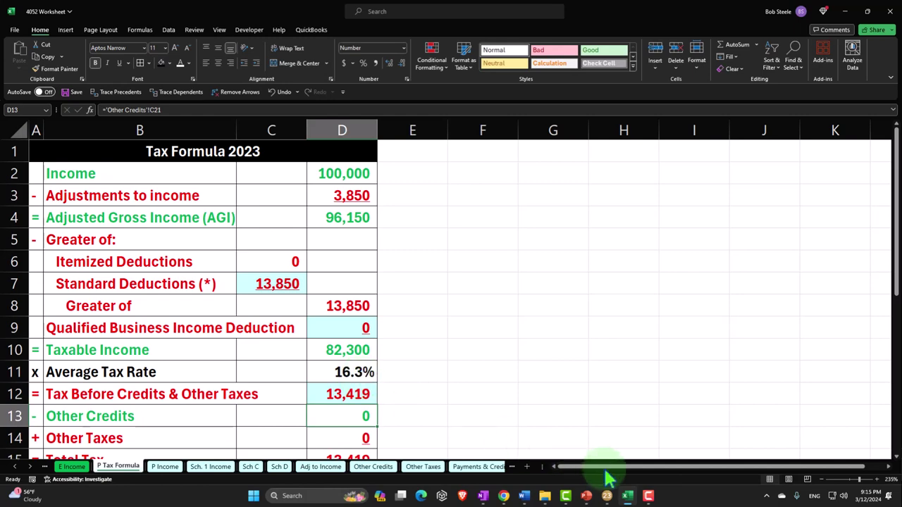
- Switch to Lacerte and set the taxpayer's Health Savings Accounts (8889) type of coverage to 2, family
{"action": "left_click", "coordinate": [628, 496]}
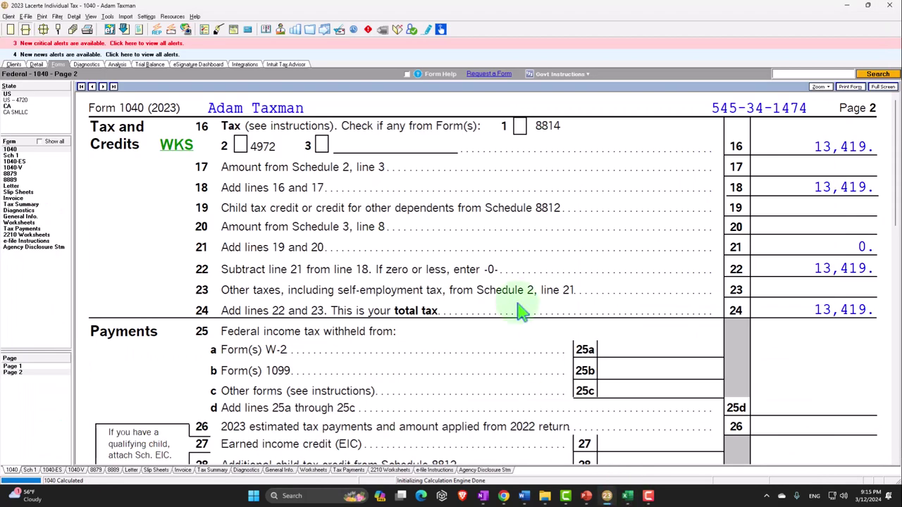
{"action": "left_click", "coordinate": [36, 64]}
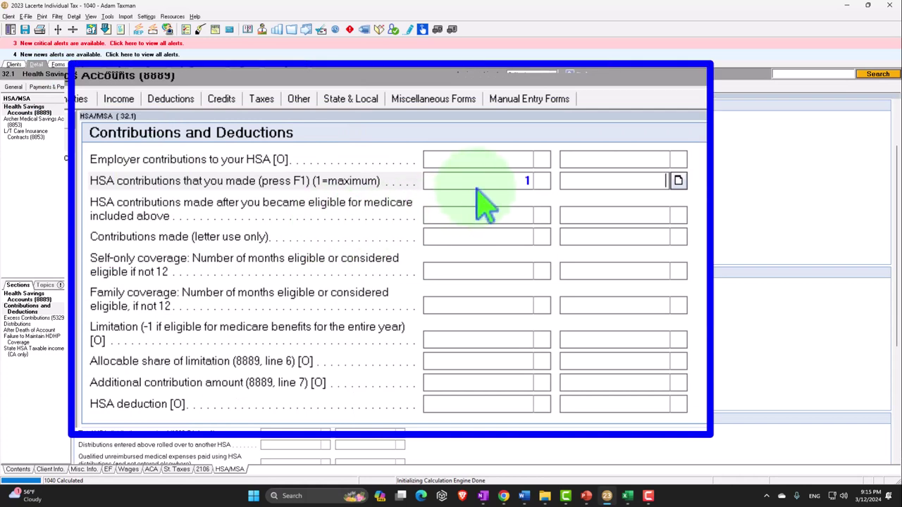
{"action": "left_click", "coordinate": [476, 188]}
{"action": "scroll", "coordinate": [483, 201], "scroll_direction": "up", "scroll_amount": 3}
{"action": "left_click", "coordinate": [491, 212]}
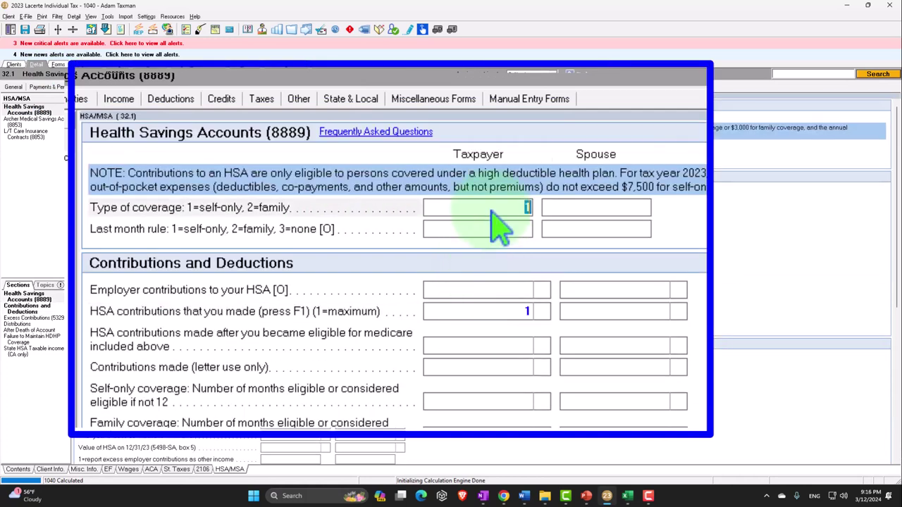
{"action": "type", "text": "2"}
{"action": "key", "text": "Return"}
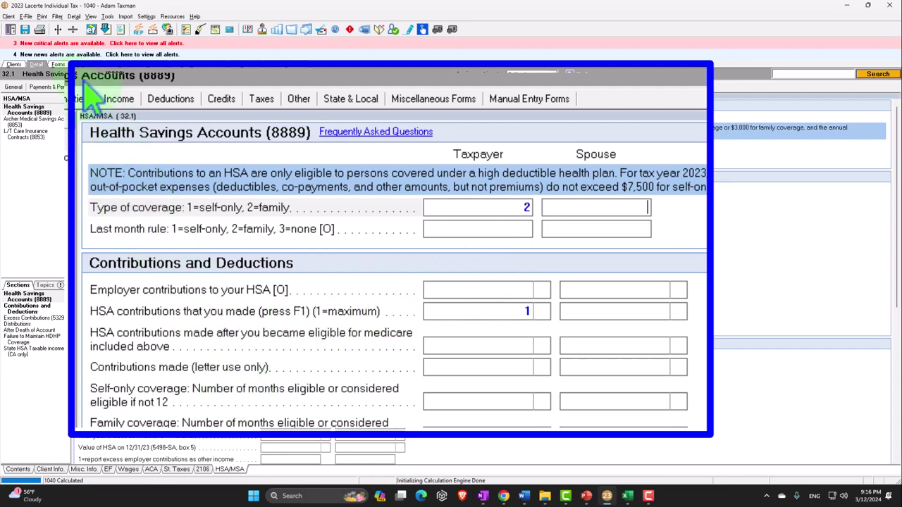
- Examine the health savings account deduction on Schedule 1 line 13 and its calculation on Form 8889 Part I
{"action": "left_click", "coordinate": [57, 64]}
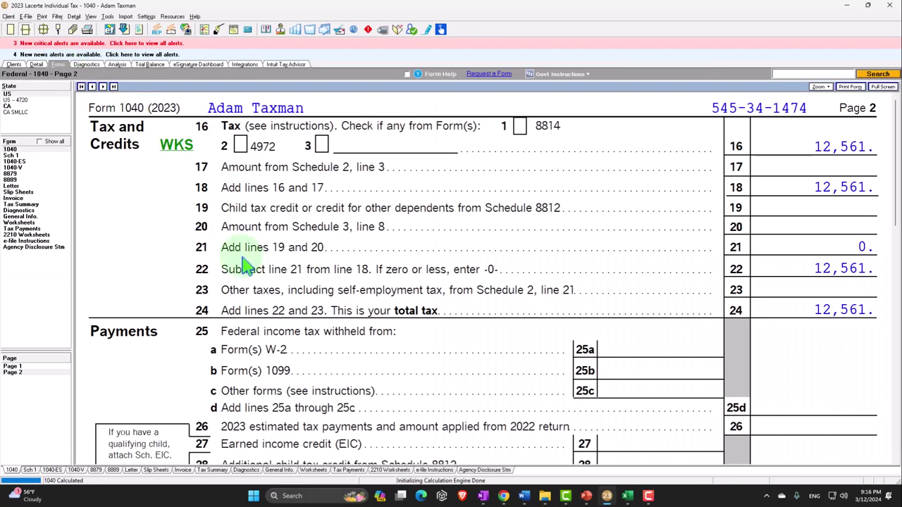
{"action": "left_click", "coordinate": [12, 155]}
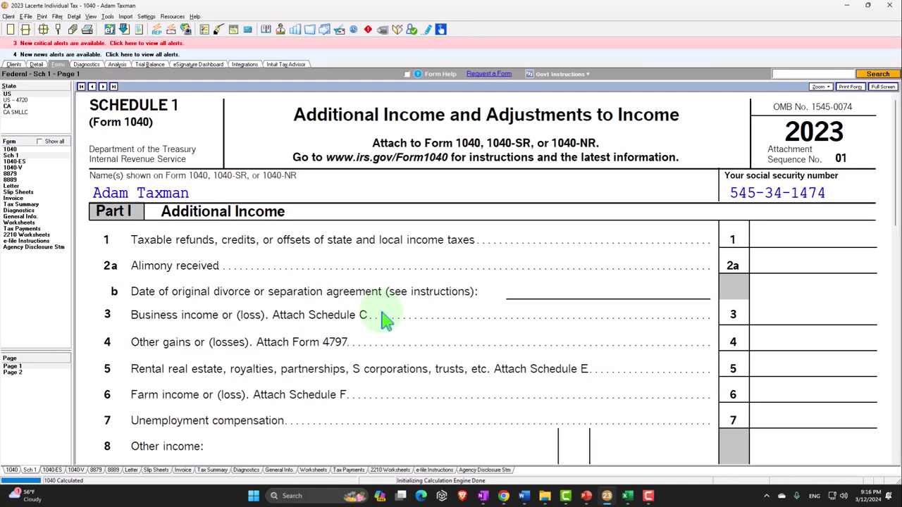
{"action": "scroll", "coordinate": [384, 321], "scroll_direction": "down", "scroll_amount": 3}
{"action": "left_click", "coordinate": [13, 372]}
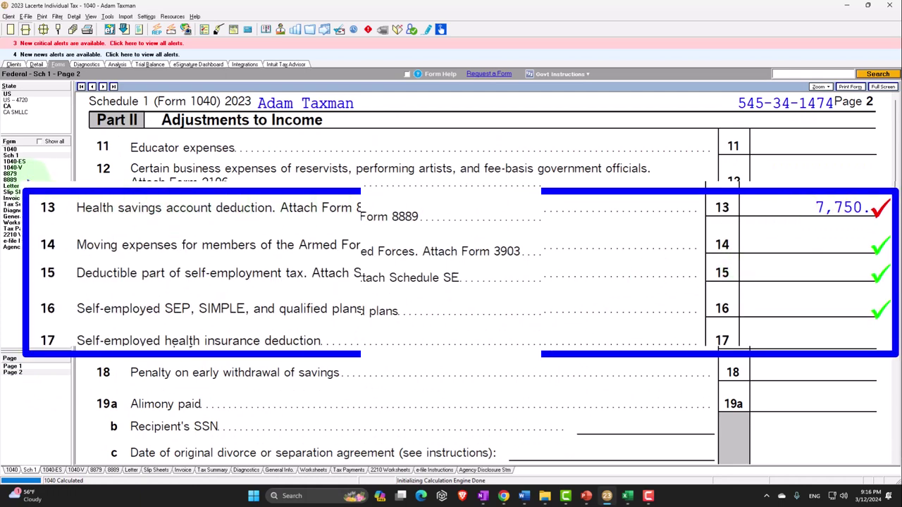
{"action": "double_click", "coordinate": [499, 222]}
{"action": "scroll", "coordinate": [493, 332], "scroll_direction": "down", "scroll_amount": 1}
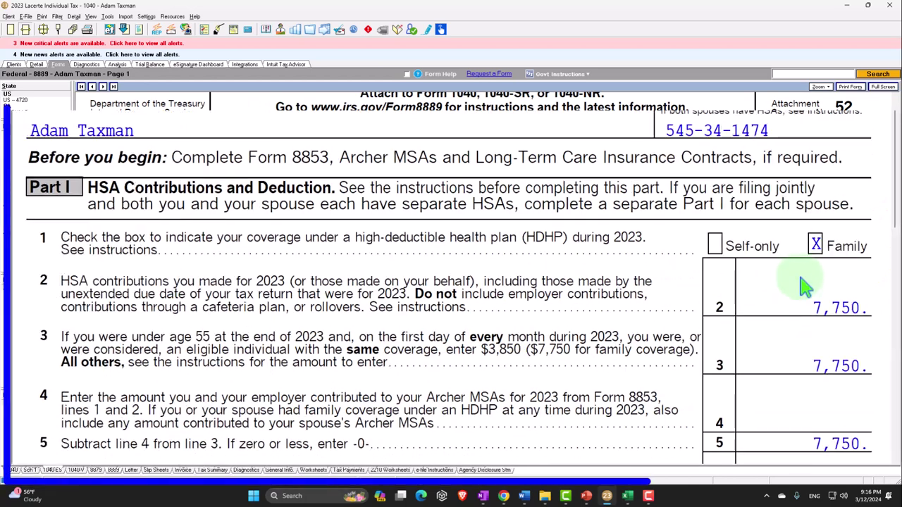
{"action": "scroll", "coordinate": [814, 271], "scroll_direction": "down", "scroll_amount": 2}
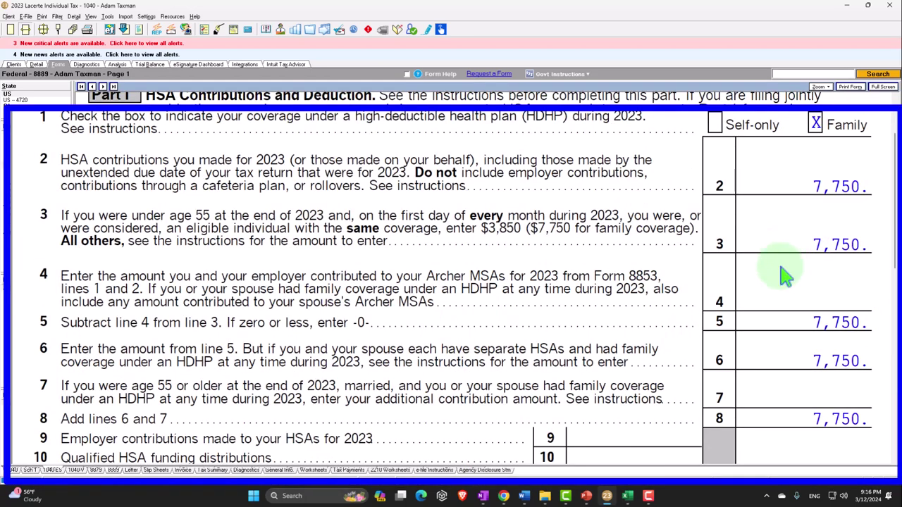
{"action": "scroll", "coordinate": [731, 272], "scroll_direction": "down", "scroll_amount": 1}
{"action": "scroll", "coordinate": [788, 358], "scroll_direction": "down", "scroll_amount": 1}
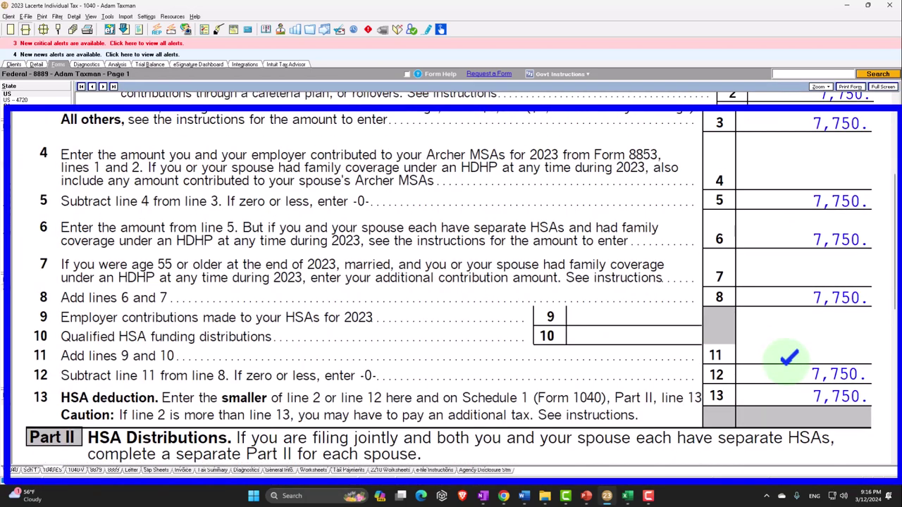
- Switch to Excel and enter 7,750 under Family in F8 of the Adj to Income sheet
{"action": "left_click", "coordinate": [627, 496]}
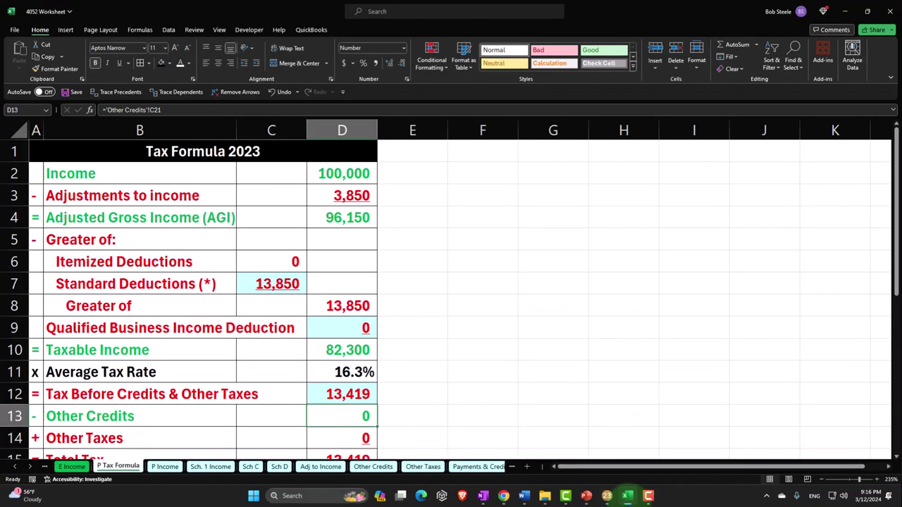
{"action": "left_click", "coordinate": [321, 466]}
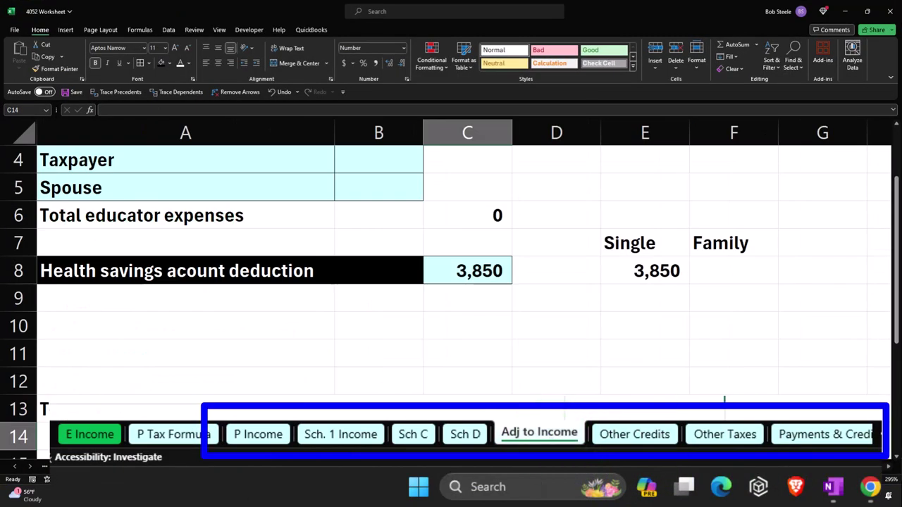
{"action": "left_click", "coordinate": [715, 275]}
{"action": "type", "text": "7,75"}
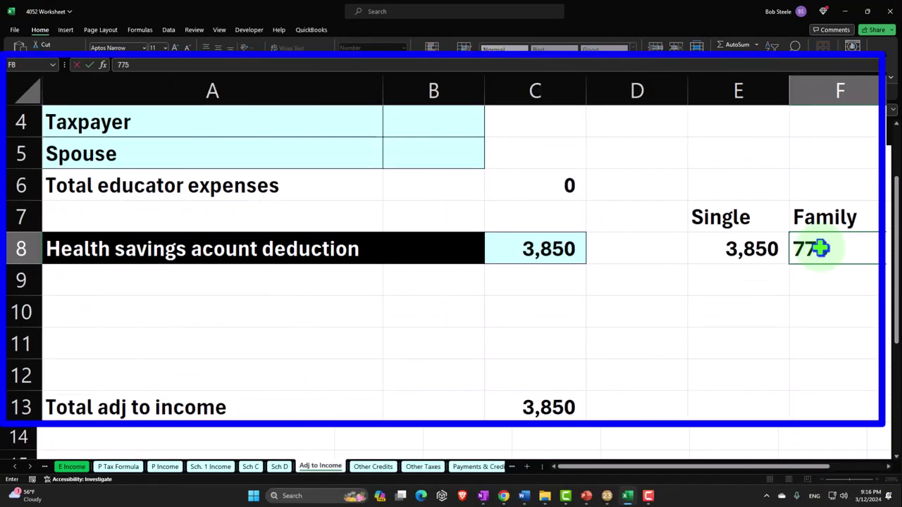
{"action": "type", "text": "0"}
{"action": "key", "text": "Return"}
- Link the health savings account deduction in C8 to the Family amount with the formula =F8
{"action": "key", "text": "Up"}
{"action": "key", "text": "Left"}
{"action": "key", "text": "Left"}
{"action": "key", "text": "Left"}
{"action": "type", "text": "="}
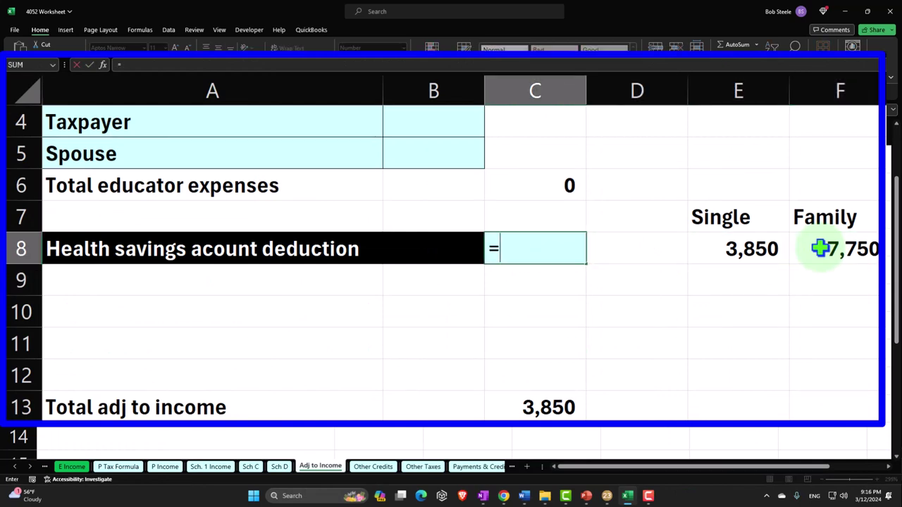
{"action": "key", "text": "Right"}
{"action": "key", "text": "Right"}
{"action": "key", "text": "Right"}
{"action": "key", "text": "Return"}
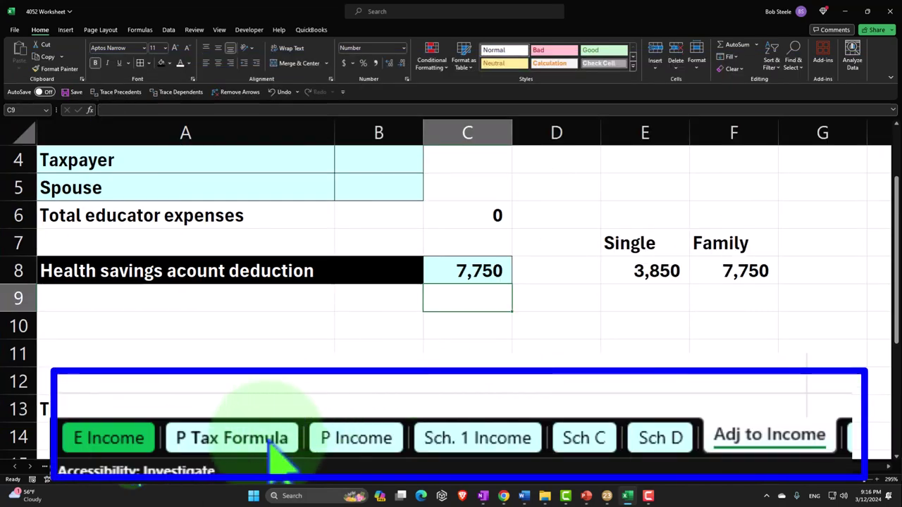
- Compare adjustments, adjusted gross income, standard deduction and taxable income on the P Tax Formula sheet with Schedule 1 and Form 1040 in Lacerte
{"action": "left_click", "coordinate": [118, 466]}
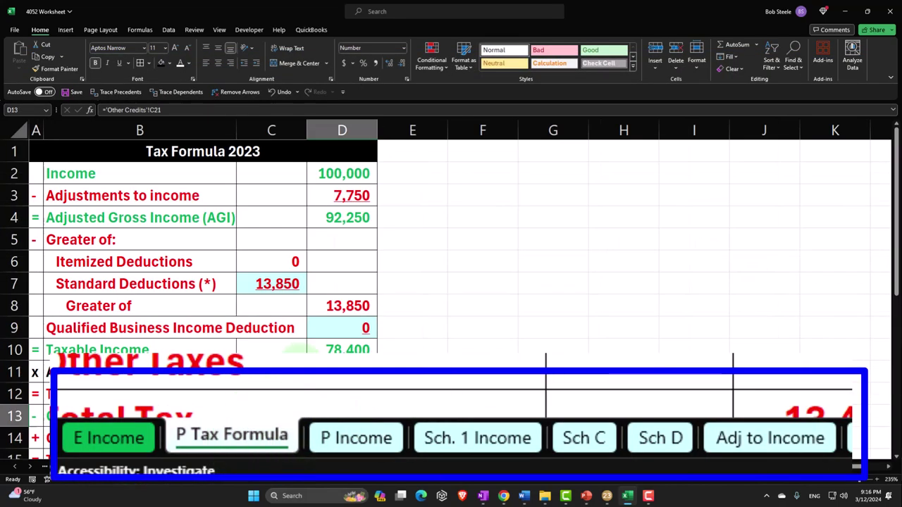
{"action": "left_click", "coordinate": [627, 496]}
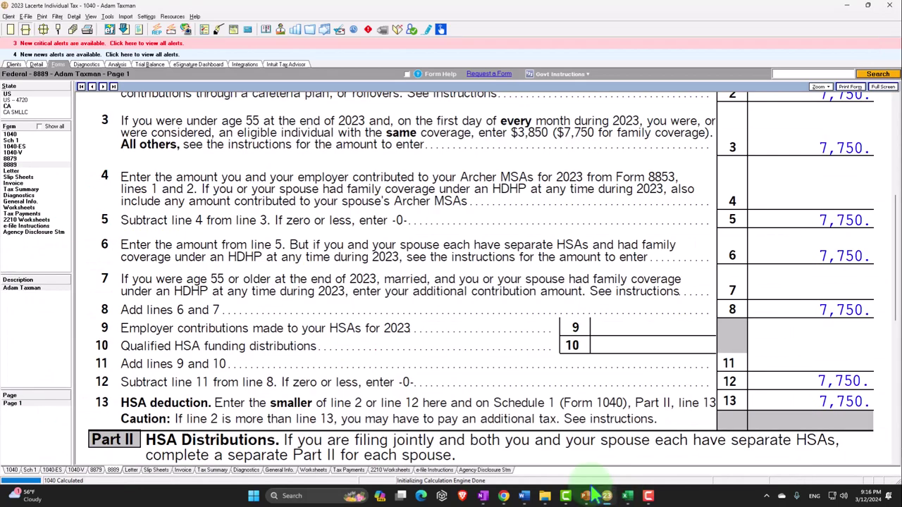
{"action": "left_click", "coordinate": [13, 141]}
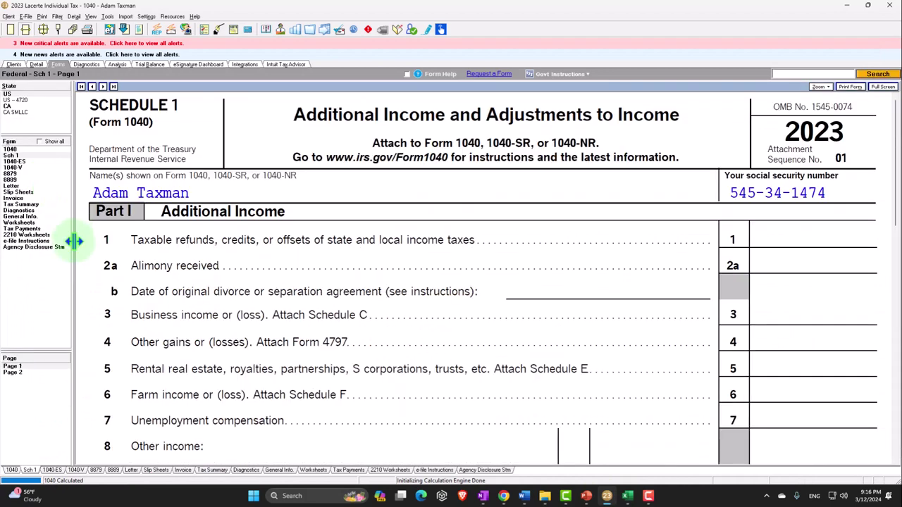
{"action": "left_click", "coordinate": [31, 372]}
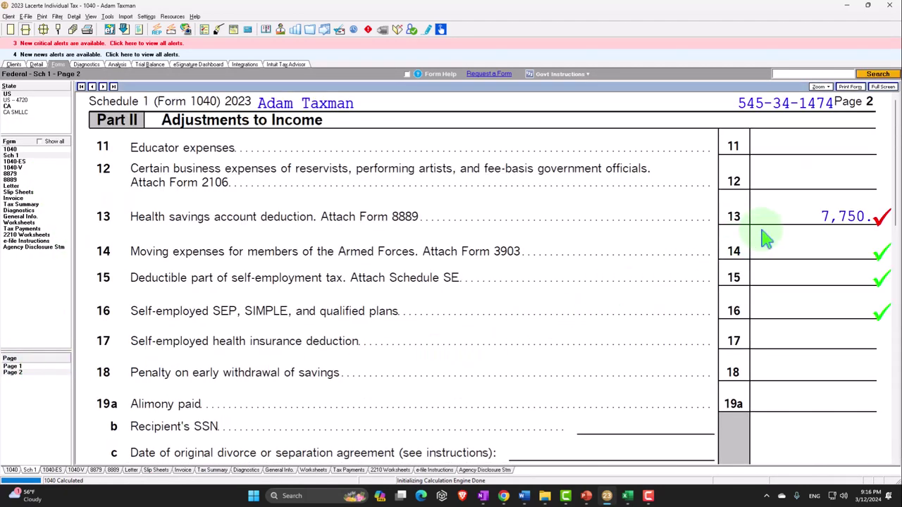
{"action": "left_click", "coordinate": [20, 150]}
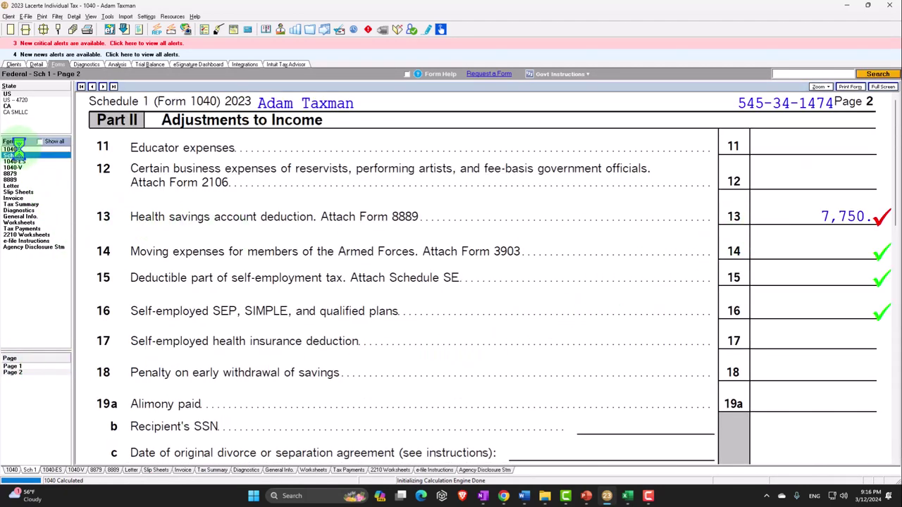
{"action": "scroll", "coordinate": [479, 346], "scroll_direction": "down", "scroll_amount": 10}
{"action": "scroll", "coordinate": [479, 352], "scroll_direction": "down", "scroll_amount": 8}
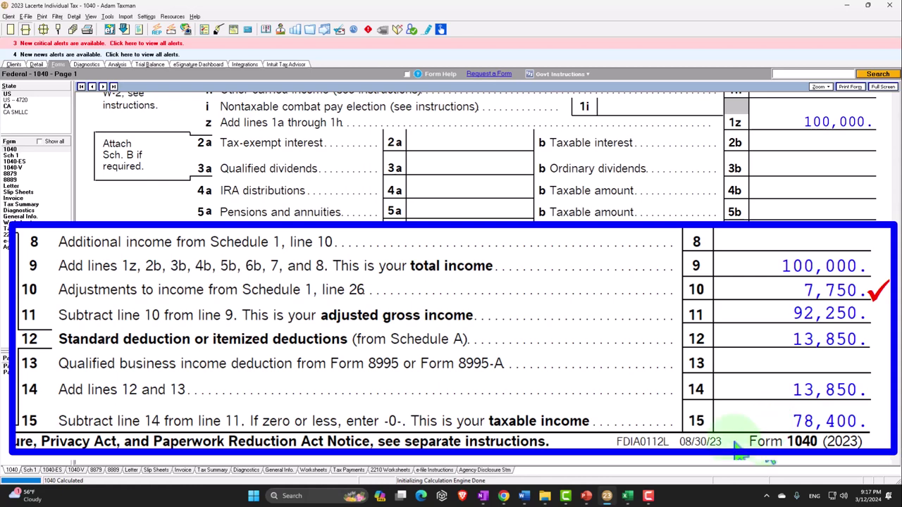
{"action": "left_click", "coordinate": [627, 496]}
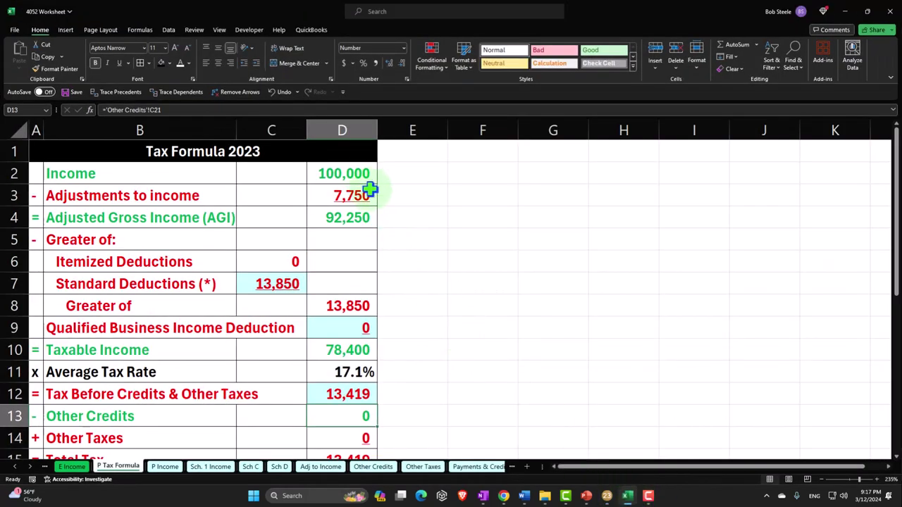
{"action": "left_click", "coordinate": [374, 218]}
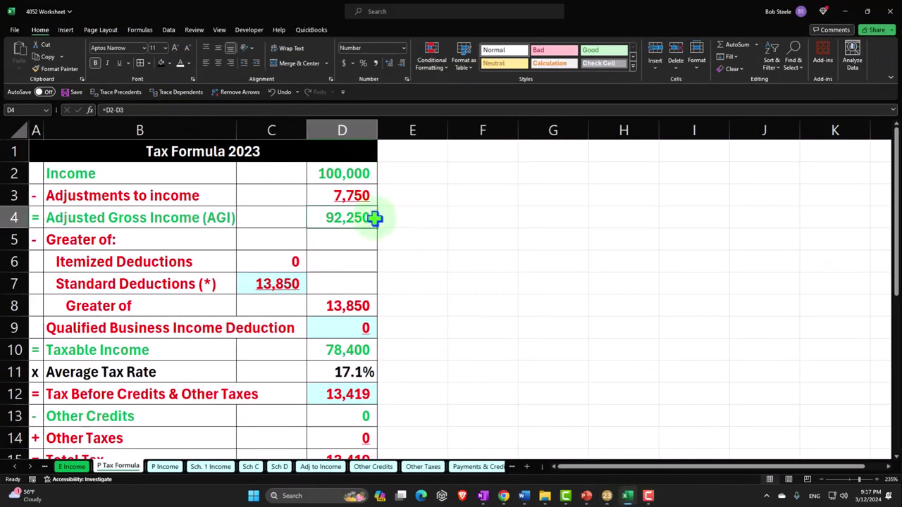
{"action": "left_click", "coordinate": [296, 281]}
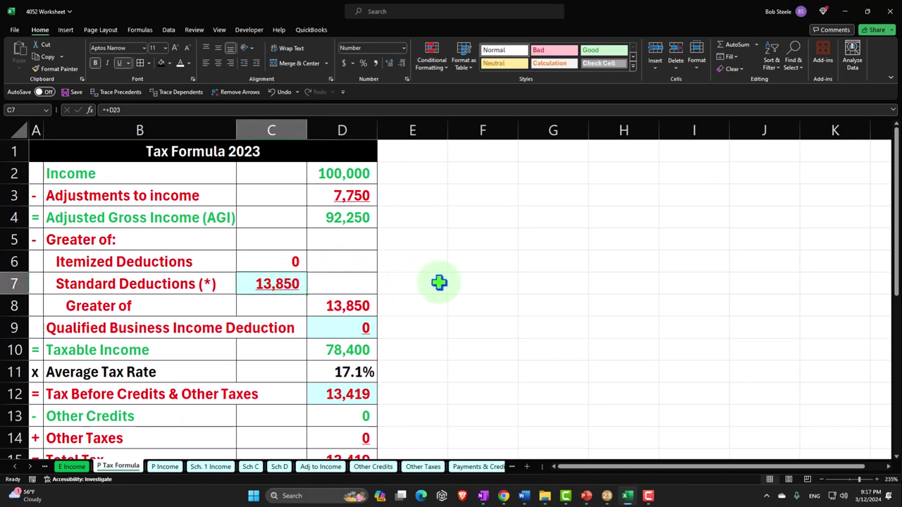
{"action": "left_click", "coordinate": [367, 352]}
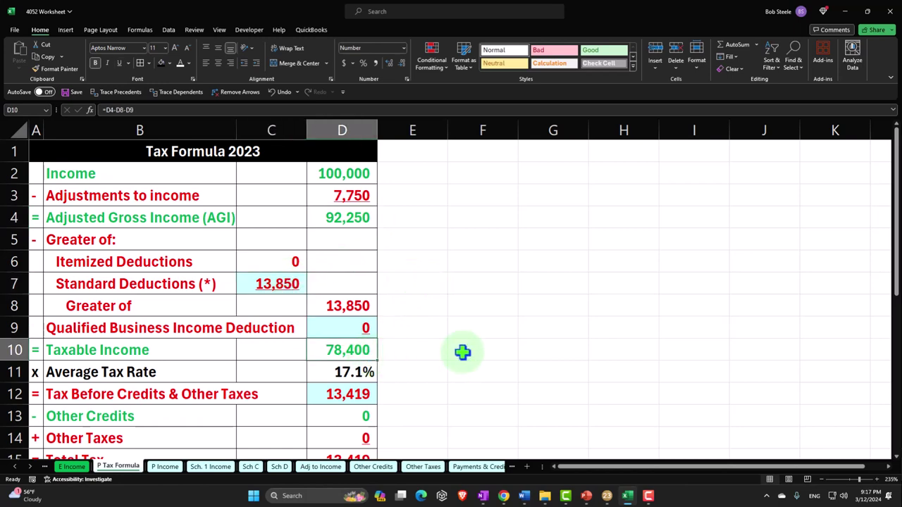
- Switch to Lacerte and clear the taxpayer's HSA contribution and coverage type on the Health Savings Accounts (8889) input, reached from Schedule 1 line 13
{"action": "left_click", "coordinate": [627, 497]}
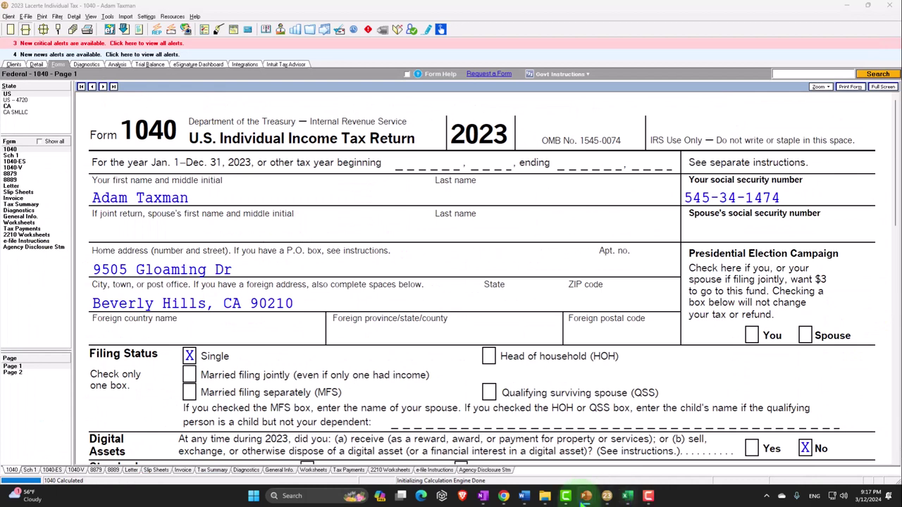
{"action": "left_click", "coordinate": [12, 155]}
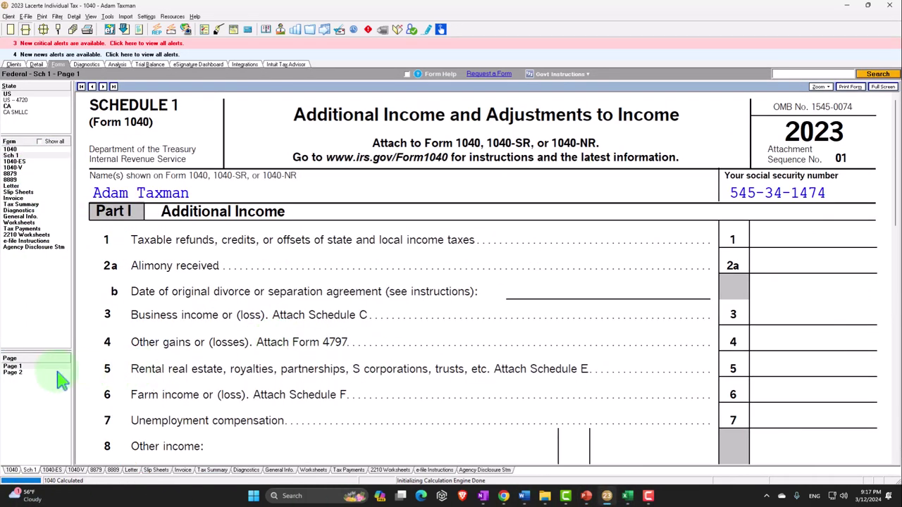
{"action": "left_click", "coordinate": [32, 372]}
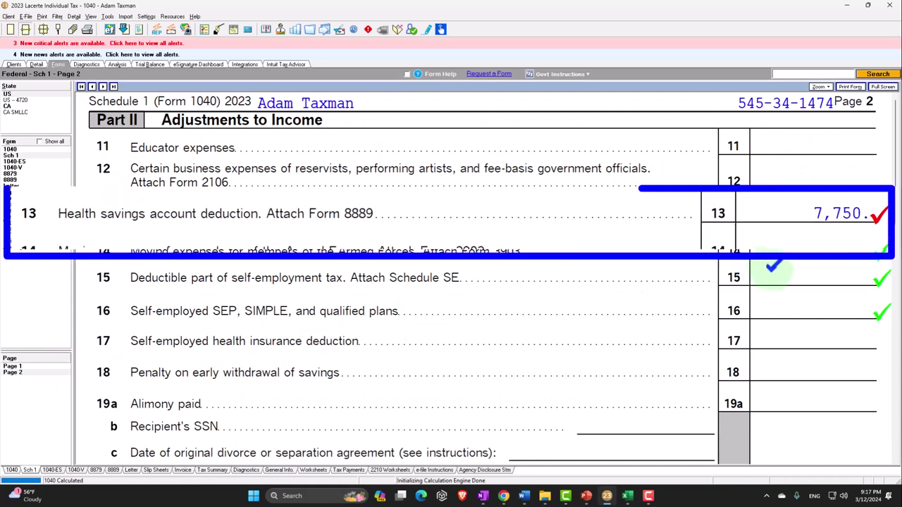
{"action": "right_click", "coordinate": [781, 214]}
{"action": "left_click", "coordinate": [796, 219]}
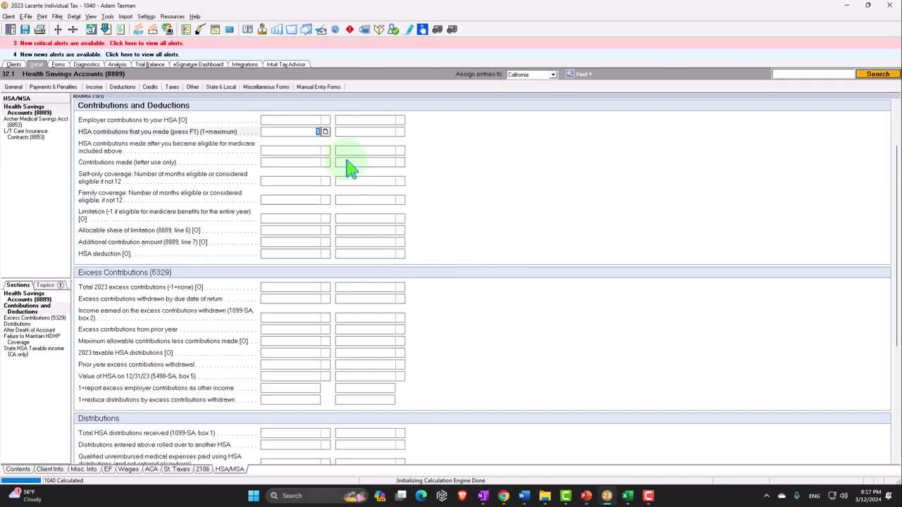
{"action": "scroll", "coordinate": [335, 160], "scroll_direction": "up", "scroll_amount": 2}
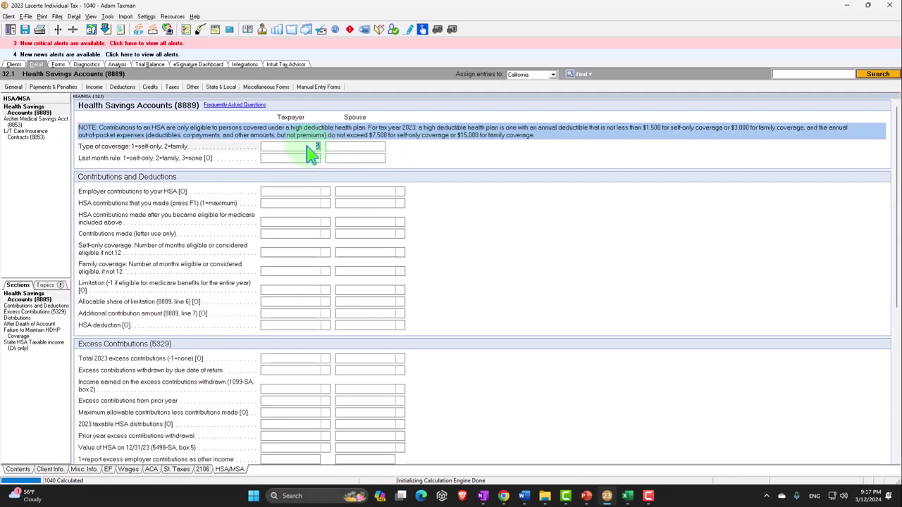
- Show all available forms and open page 2 of Schedule 1 to view the adjustments to income
{"action": "left_click", "coordinate": [60, 65]}
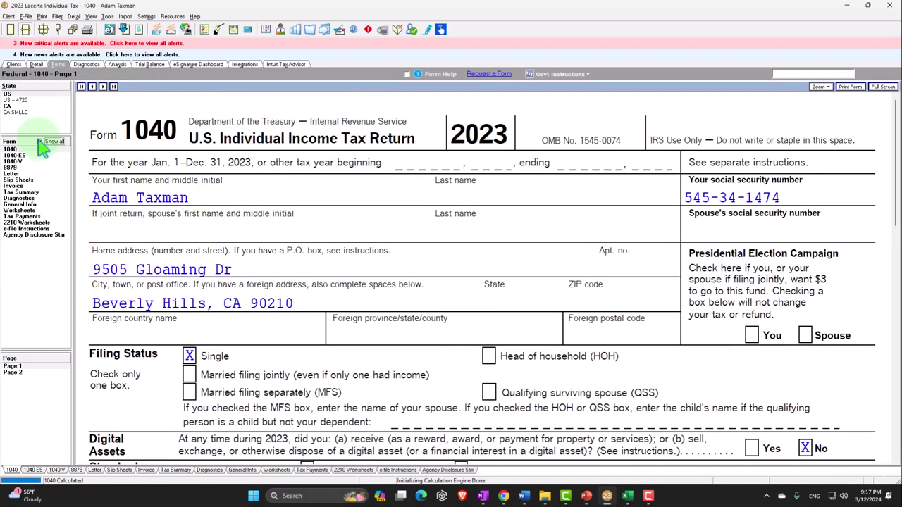
{"action": "left_click", "coordinate": [41, 142]}
{"action": "left_click", "coordinate": [11, 167]}
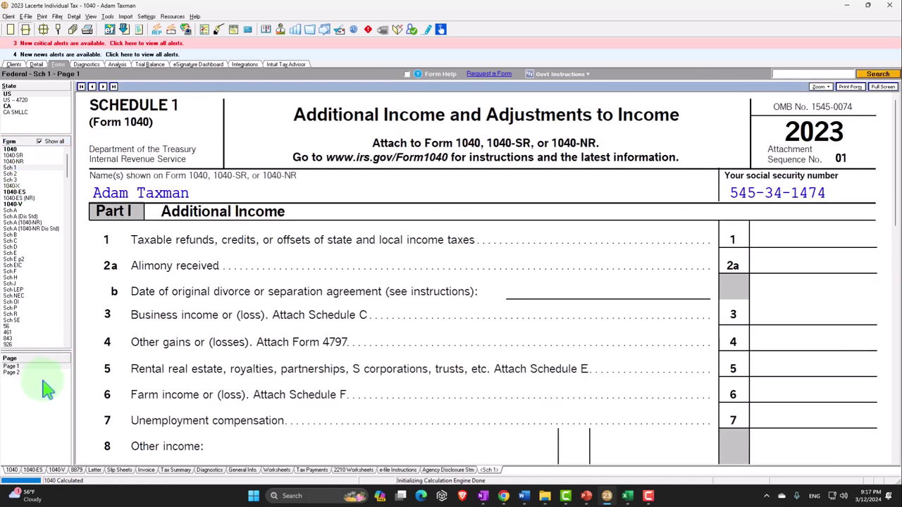
{"action": "left_click", "coordinate": [11, 372]}
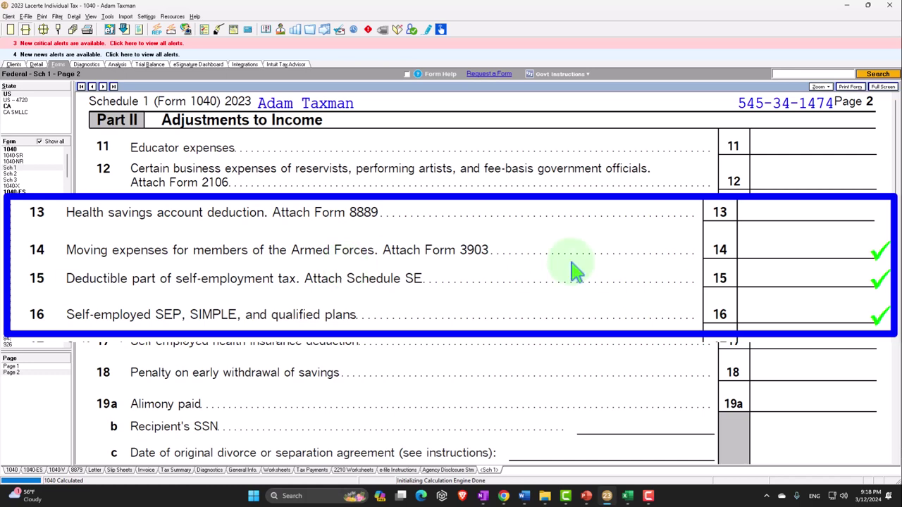
- Open the Moving Expenses (3903) input screen from Schedule 1 line 14 and close the linked-inputs window
{"action": "right_click", "coordinate": [796, 255]}
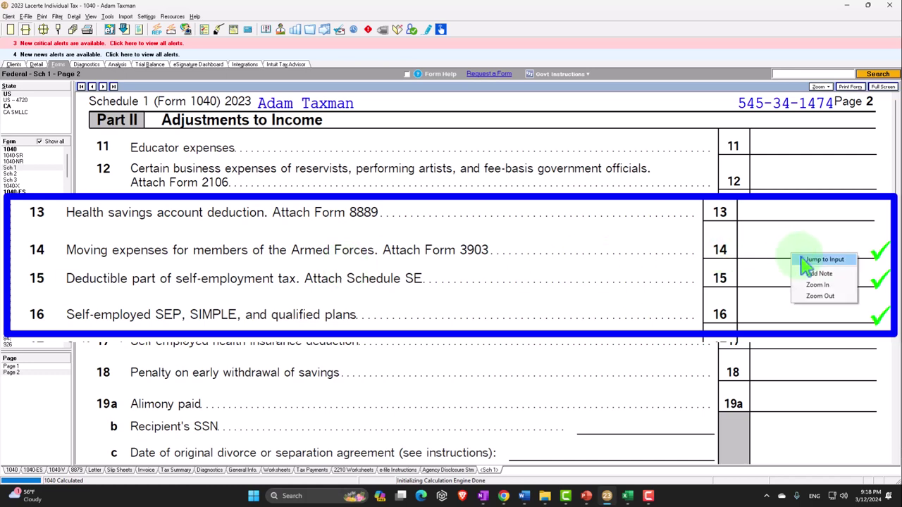
{"action": "left_click", "coordinate": [821, 260]}
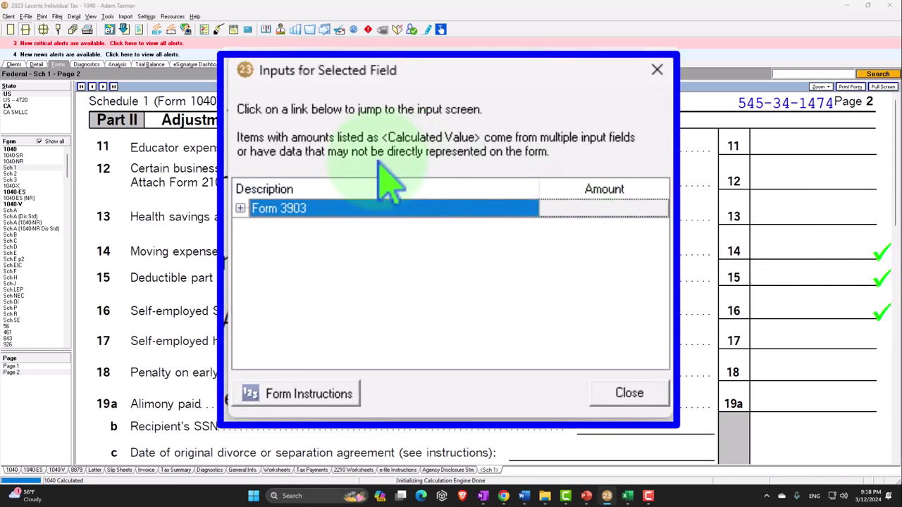
{"action": "left_click", "coordinate": [240, 209]}
{"action": "left_click", "coordinate": [278, 228]}
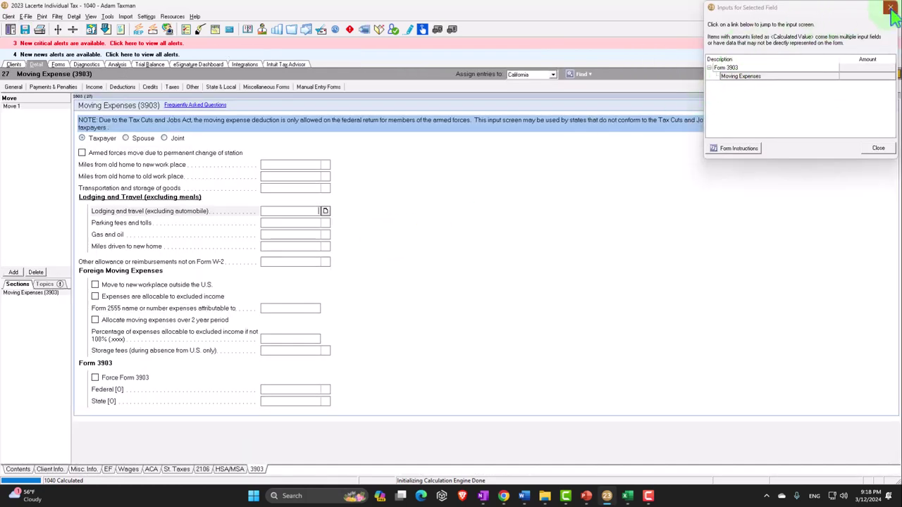
{"action": "left_click", "coordinate": [891, 9]}
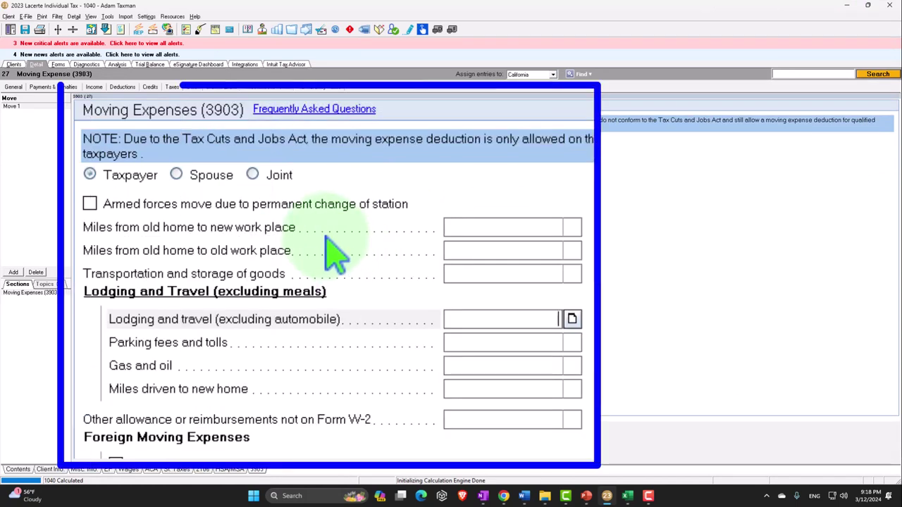
- Mark the armed forces move due to permanent change of station and enter 1,000 for lodging and travel excluding automobile
{"action": "left_click", "coordinate": [89, 203]}
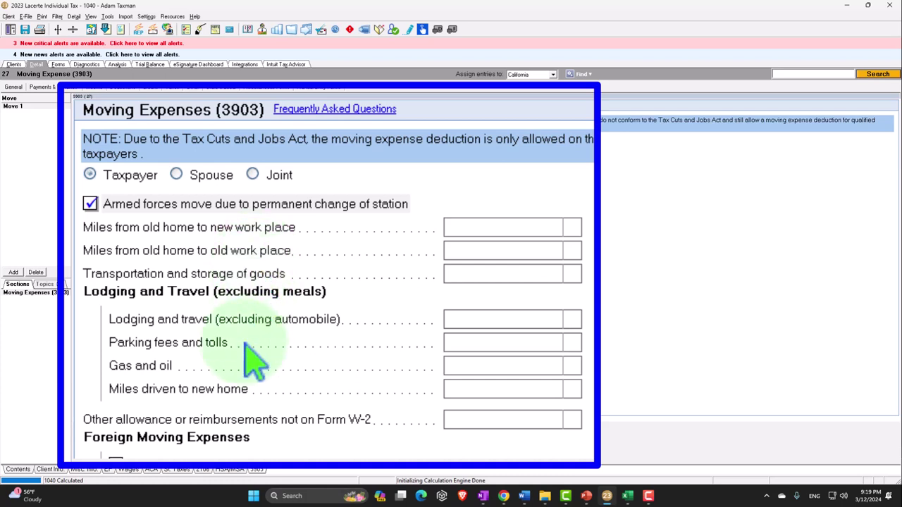
{"action": "left_click", "coordinate": [493, 323]}
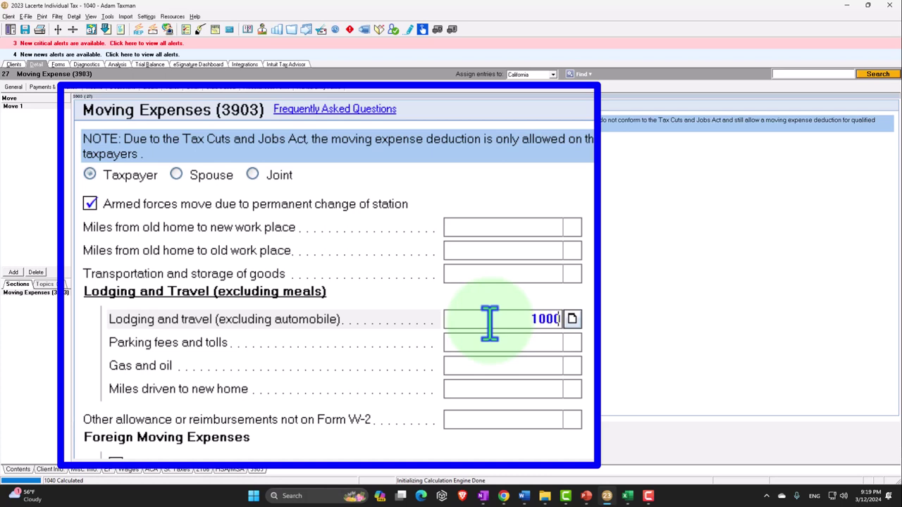
{"action": "key", "text": "Tab"}
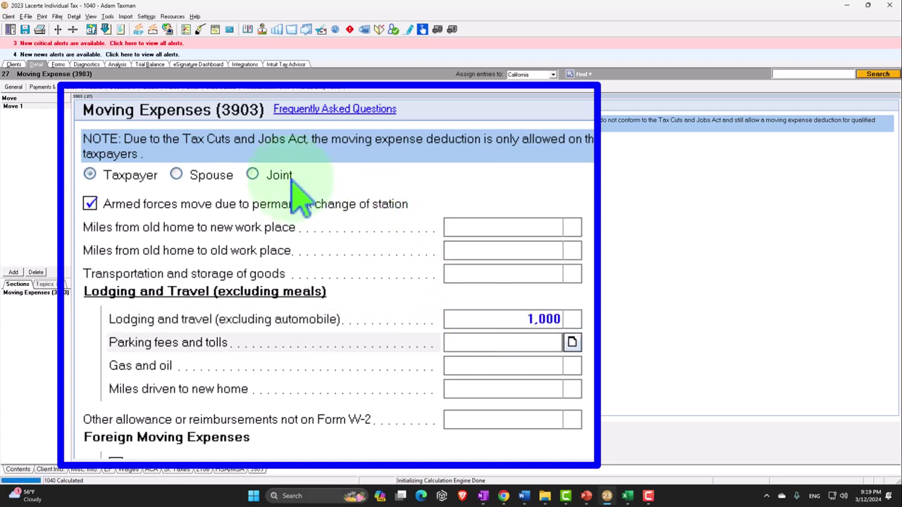
- Limit the form list to the return's own forms and examine the moving expense deduction calculation on Form 3903
{"action": "left_click", "coordinate": [59, 65]}
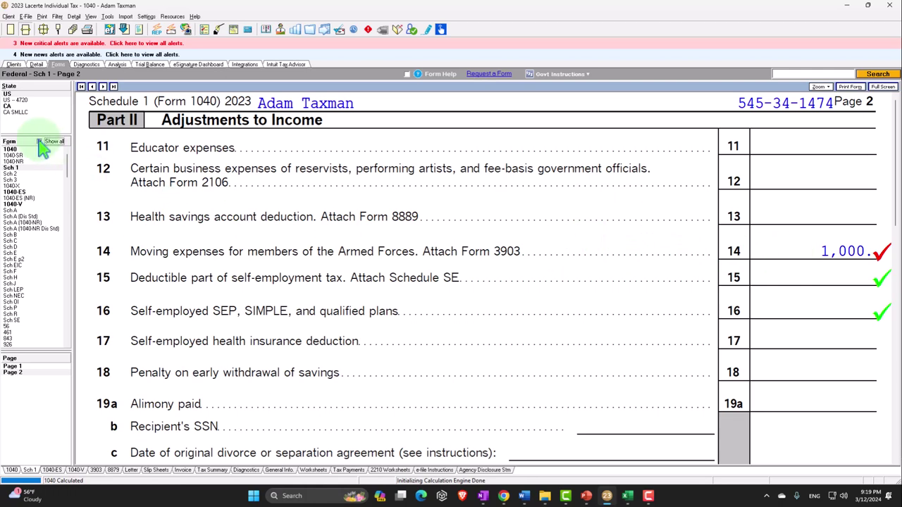
{"action": "left_click", "coordinate": [39, 141]}
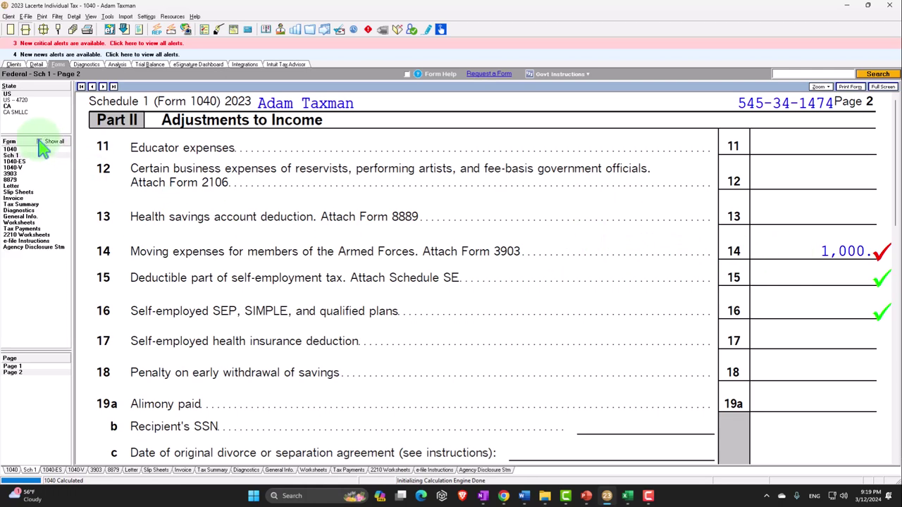
{"action": "left_click", "coordinate": [11, 173]}
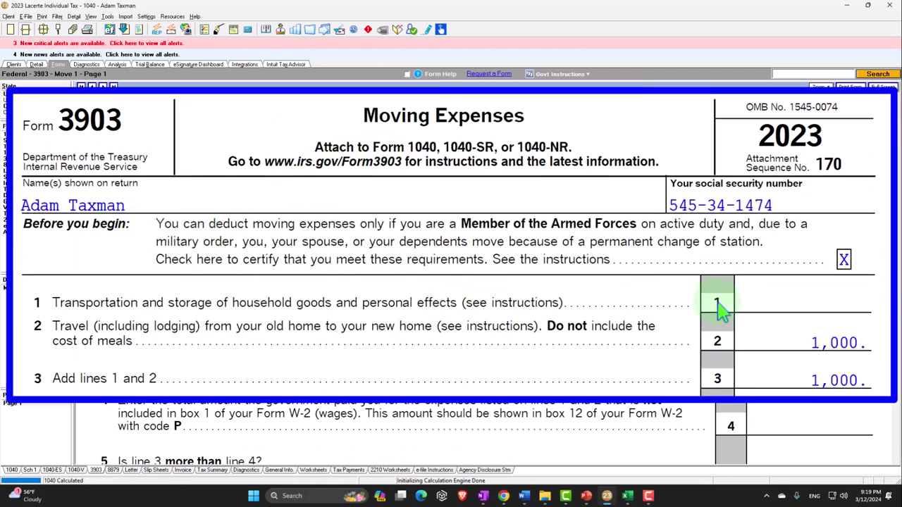
{"action": "scroll", "coordinate": [808, 278], "scroll_direction": "down", "scroll_amount": 2}
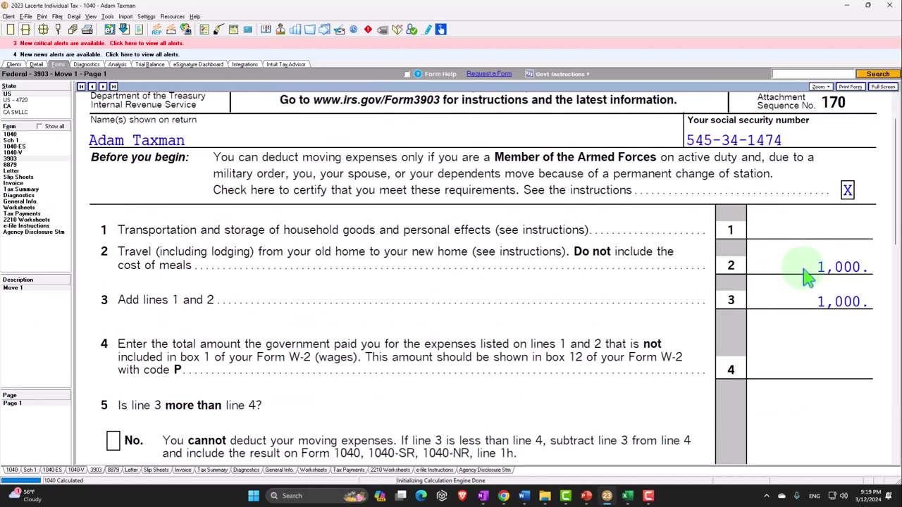
{"action": "scroll", "coordinate": [804, 269], "scroll_direction": "down", "scroll_amount": 5}
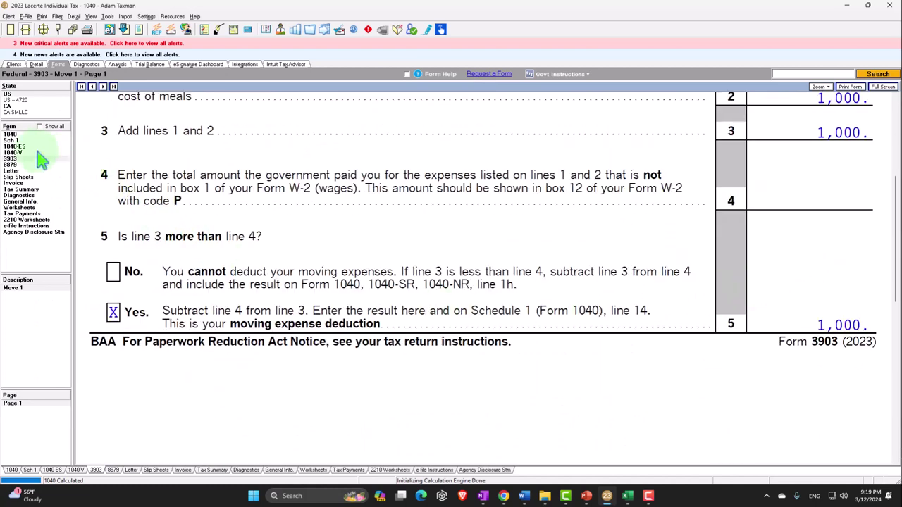
- Check the moving expenses on Schedule 1 line 14 and their flow into adjustments and taxable income on Form 1040
{"action": "left_click", "coordinate": [12, 140]}
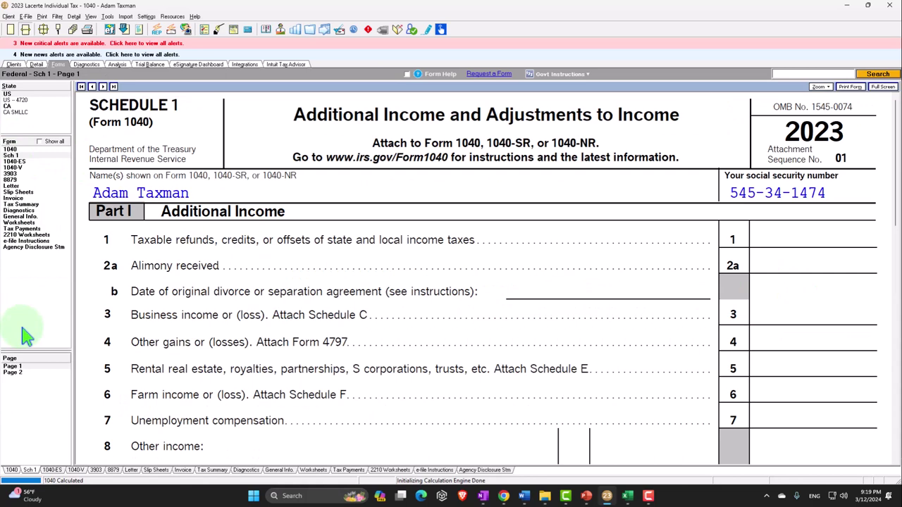
{"action": "left_click", "coordinate": [13, 372]}
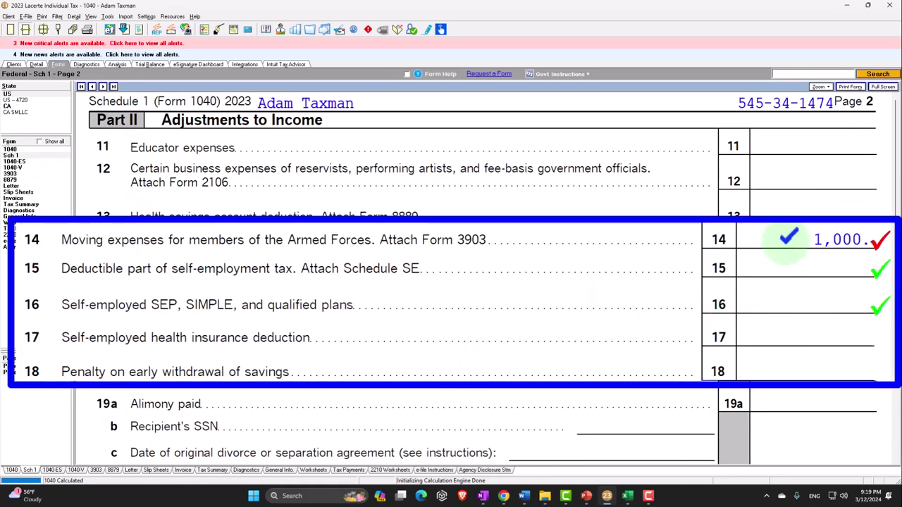
{"action": "left_click", "coordinate": [11, 149]}
{"action": "scroll", "coordinate": [312, 318], "scroll_direction": "down", "scroll_amount": 10}
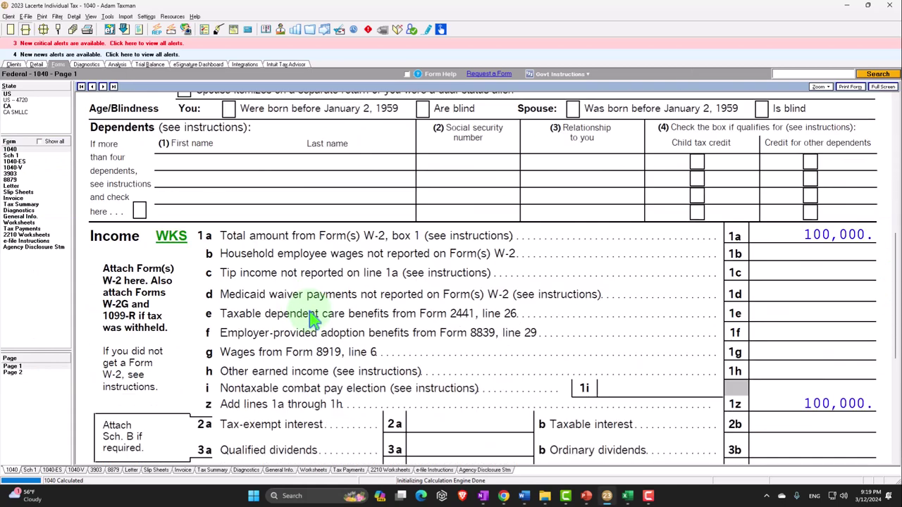
{"action": "scroll", "coordinate": [312, 318], "scroll_direction": "down", "scroll_amount": 2}
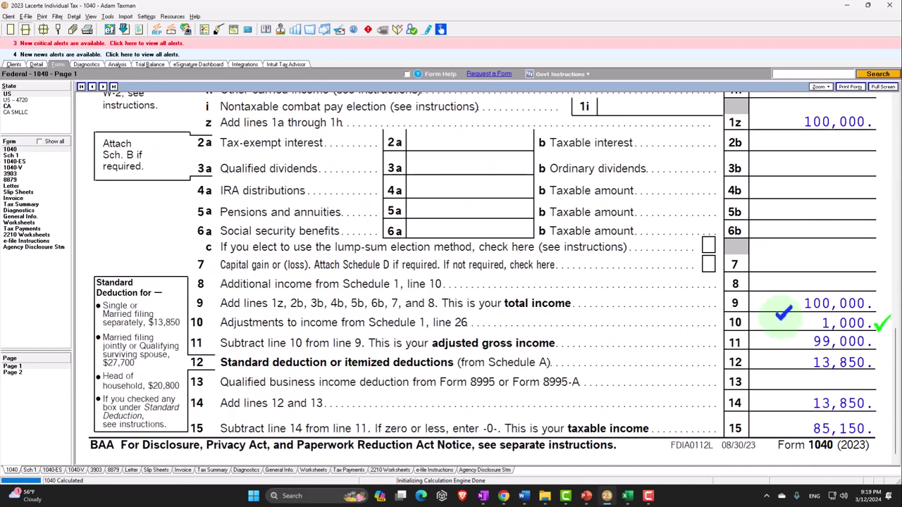
- Switch to Excel and enter the label "Moving expenses (armed fources)" in A10 of the Adj to Income sheet
{"action": "left_click", "coordinate": [627, 496]}
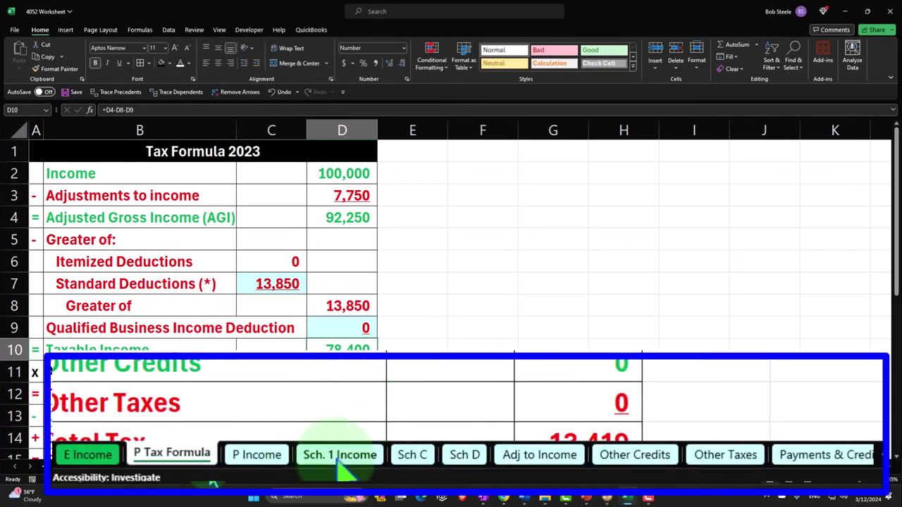
{"action": "left_click", "coordinate": [532, 457]}
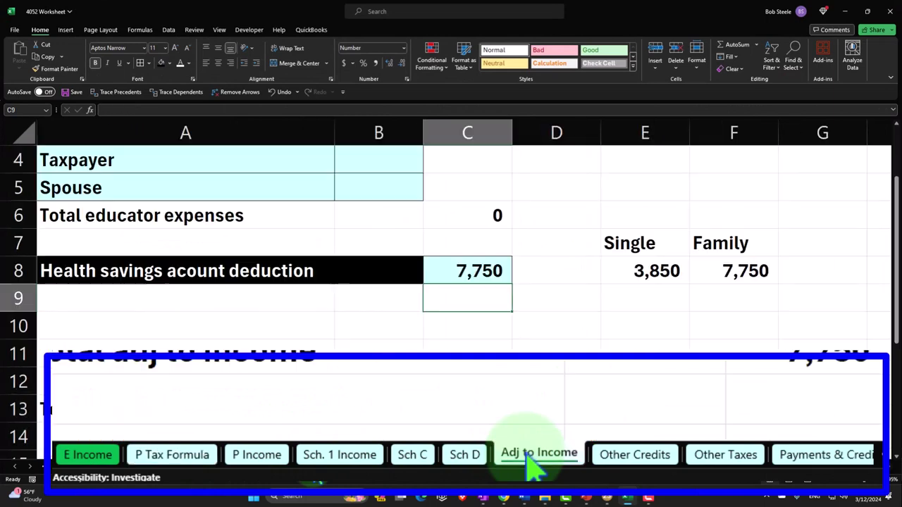
{"action": "left_click", "coordinate": [171, 326]}
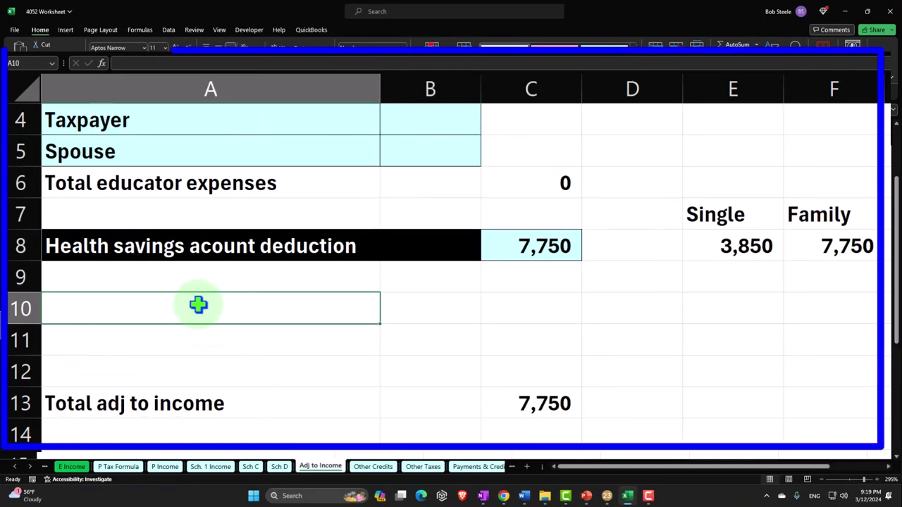
{"action": "type", "text": "Moving expenses (armed fources"}
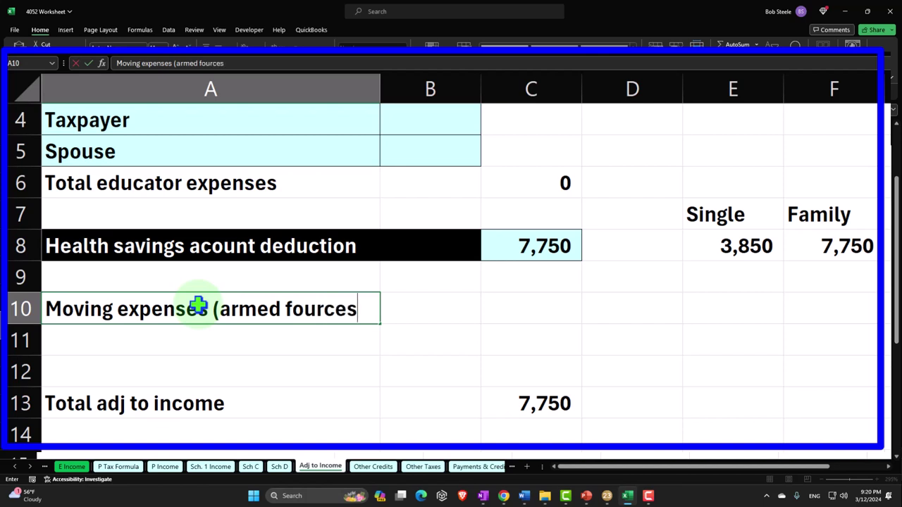
{"action": "key", "text": "Return"}
- Format the moving expenses label in A10 with a black fill and white text
{"action": "left_click", "coordinate": [204, 308]}
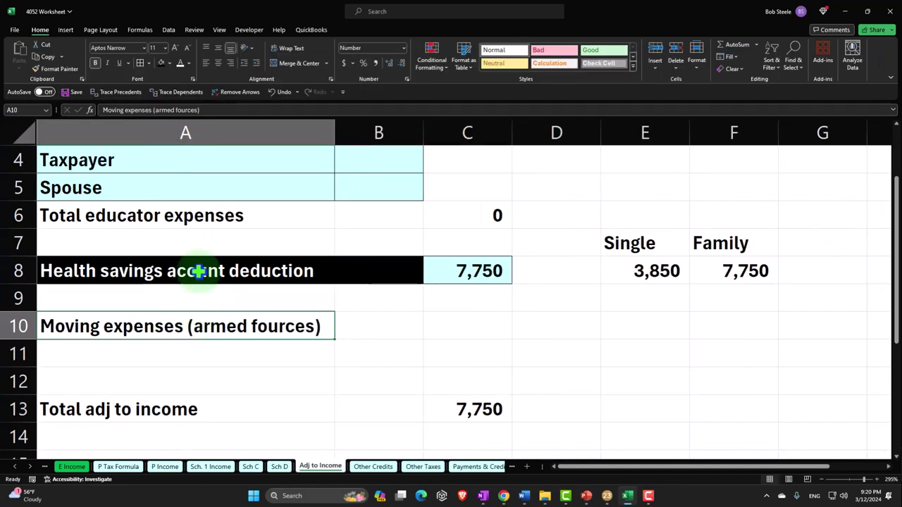
{"action": "left_click", "coordinate": [350, 114]}
{"action": "left_click", "coordinate": [392, 114]}
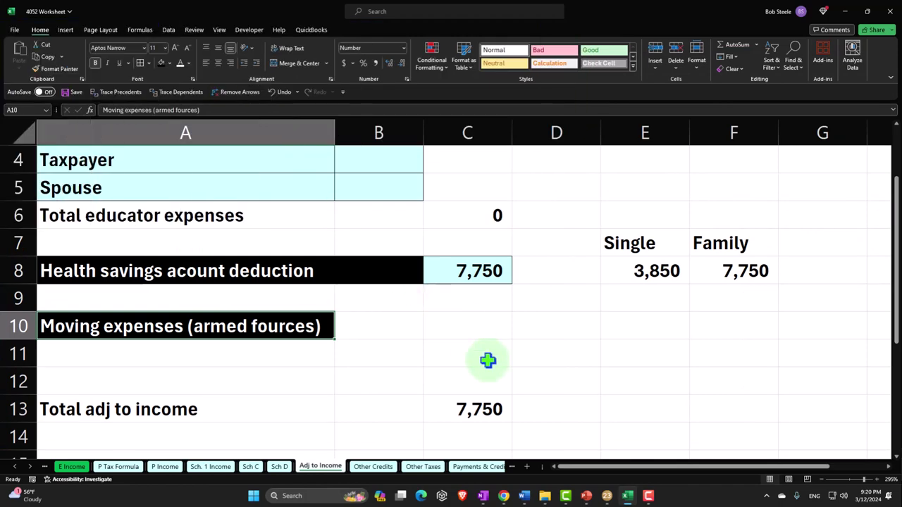
- Enter 1,000 in C10 for the moving expenses and fill the adjoining cell B10 black
{"action": "left_click", "coordinate": [468, 326]}
{"action": "type", "text": "1000"}
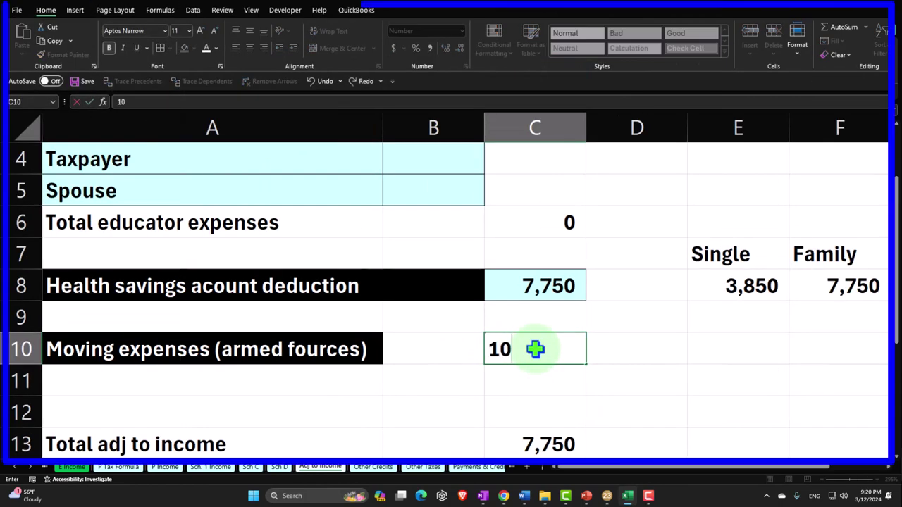
{"action": "key", "text": "Return"}
{"action": "left_click", "coordinate": [383, 327]}
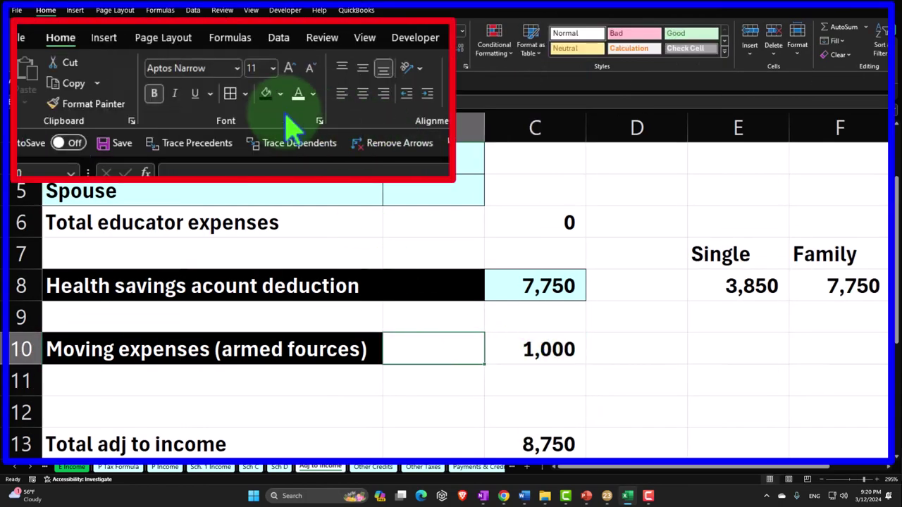
{"action": "left_click", "coordinate": [267, 93]}
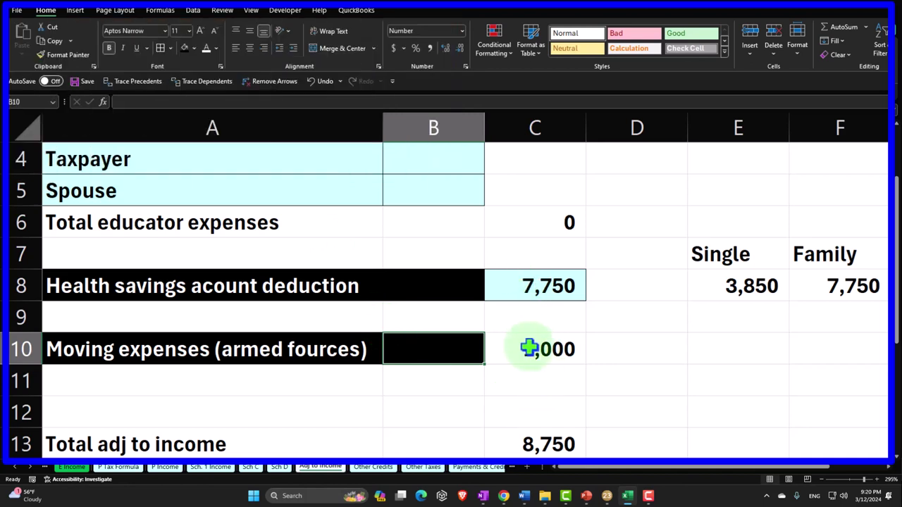
- Fill the moving expenses amount in C10 with the recently used light blue color
{"action": "left_click", "coordinate": [529, 346]}
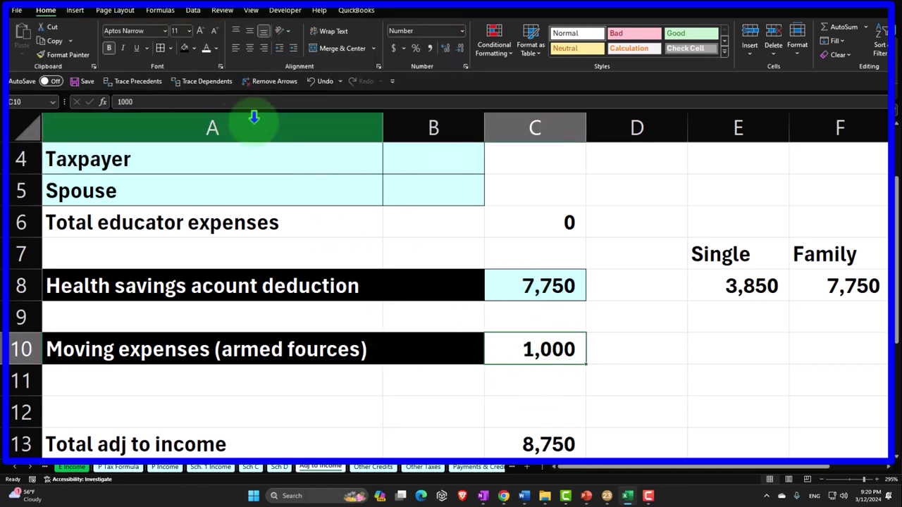
{"action": "left_click", "coordinate": [193, 48]}
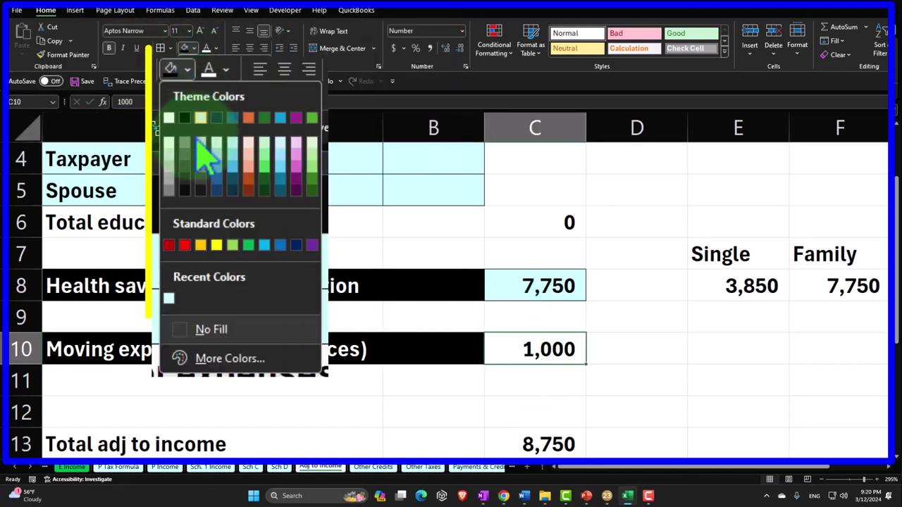
{"action": "left_click", "coordinate": [169, 298]}
- Check the SUM formula for total adjustments in C13 and clear the health savings account deduction in C8
{"action": "left_click", "coordinate": [575, 444]}
{"action": "double_click", "coordinate": [574, 442]}
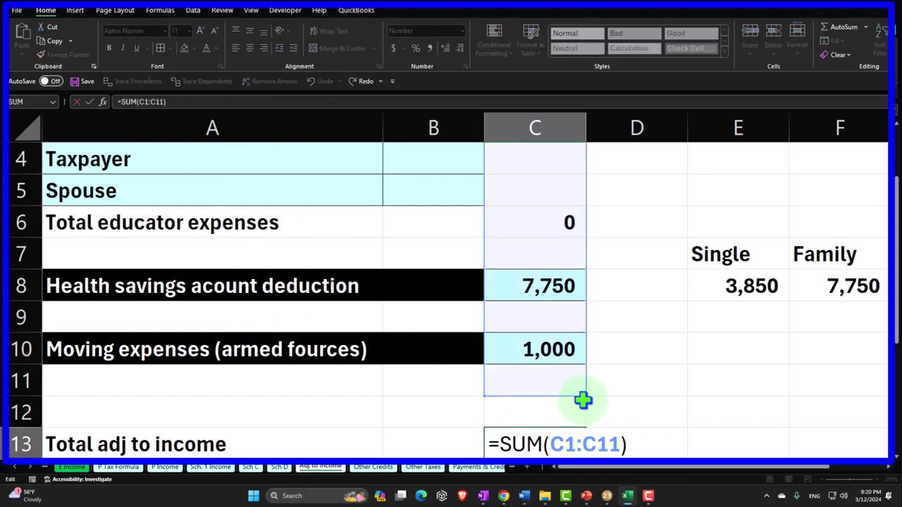
{"action": "key", "text": "Return"}
{"action": "left_click", "coordinate": [547, 285]}
{"action": "key", "text": "Delete"}
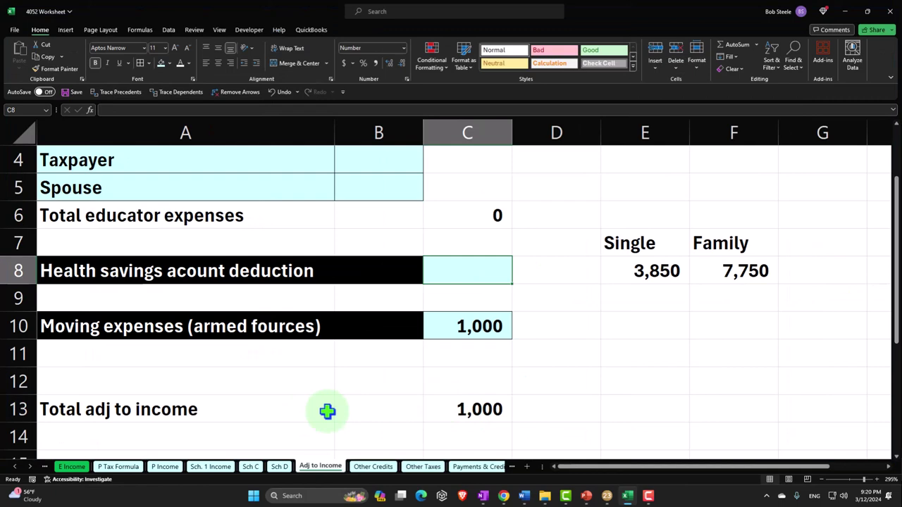
- Review income, AGI, standard deduction and taxable income on the P Tax Formula sheet and compare them with Form 1040 in Lacerte
{"action": "left_click", "coordinate": [125, 467]}
{"action": "left_click", "coordinate": [327, 177]}
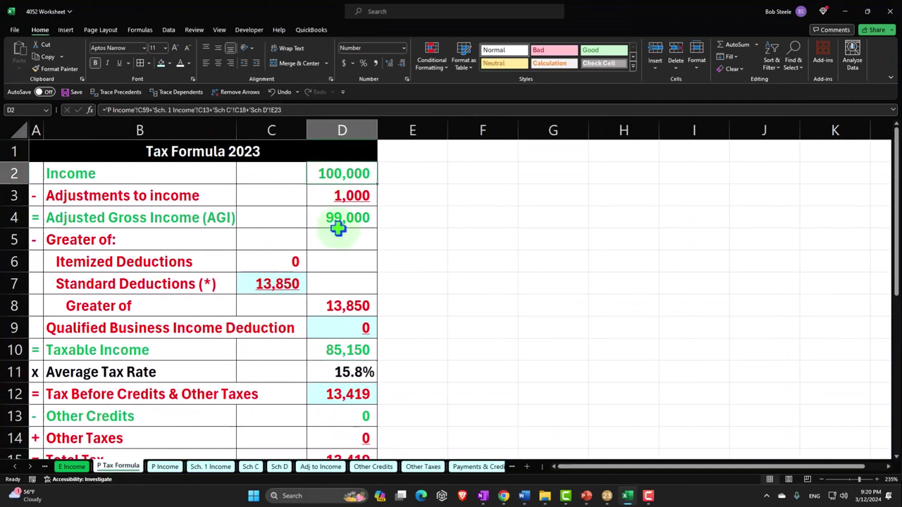
{"action": "left_click", "coordinate": [339, 227]}
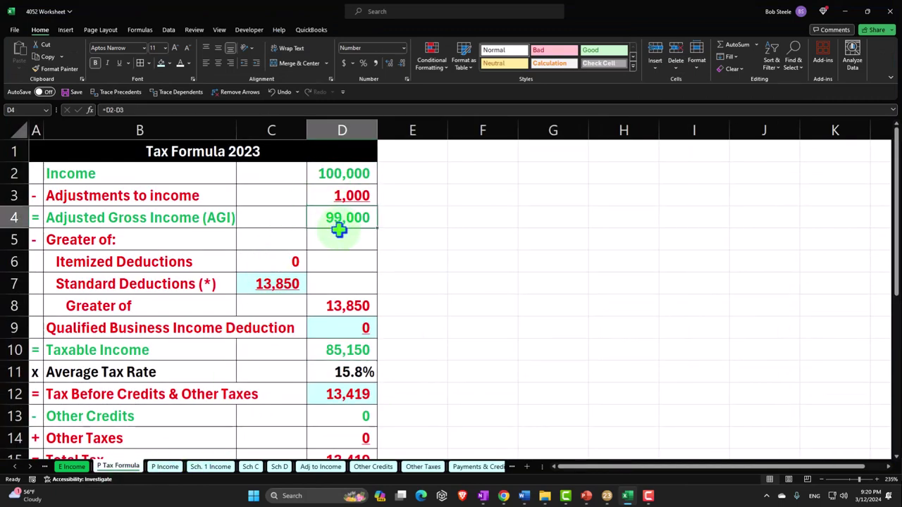
{"action": "left_click", "coordinate": [273, 283]}
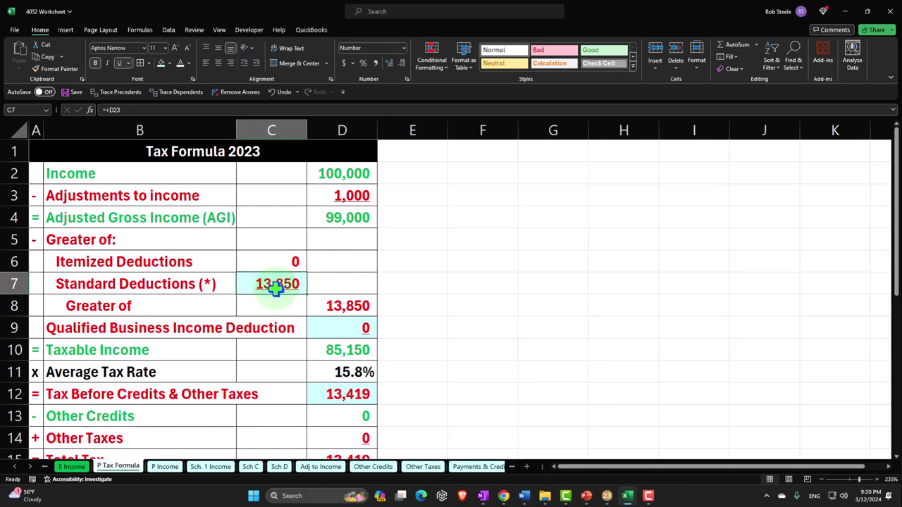
{"action": "left_click", "coordinate": [348, 356]}
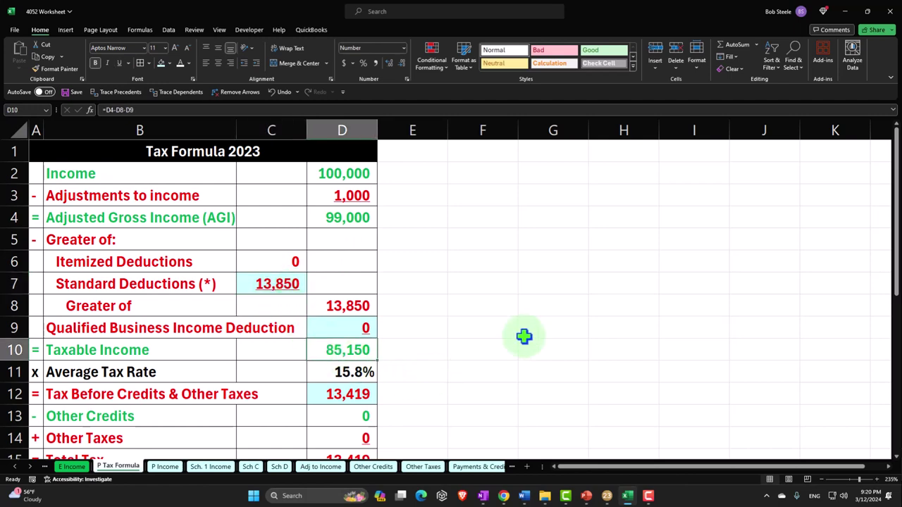
{"action": "left_click", "coordinate": [627, 495]}
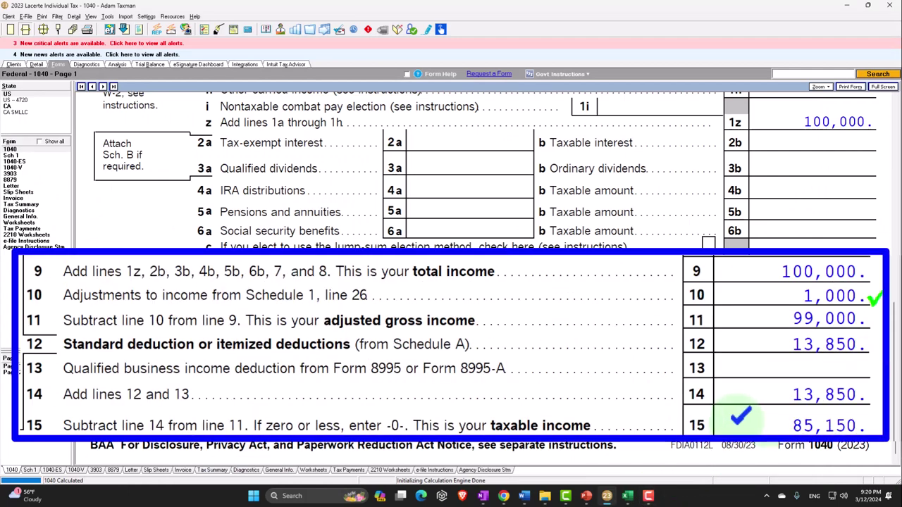
{"action": "scroll", "coordinate": [768, 423], "scroll_direction": "up", "scroll_amount": 10}
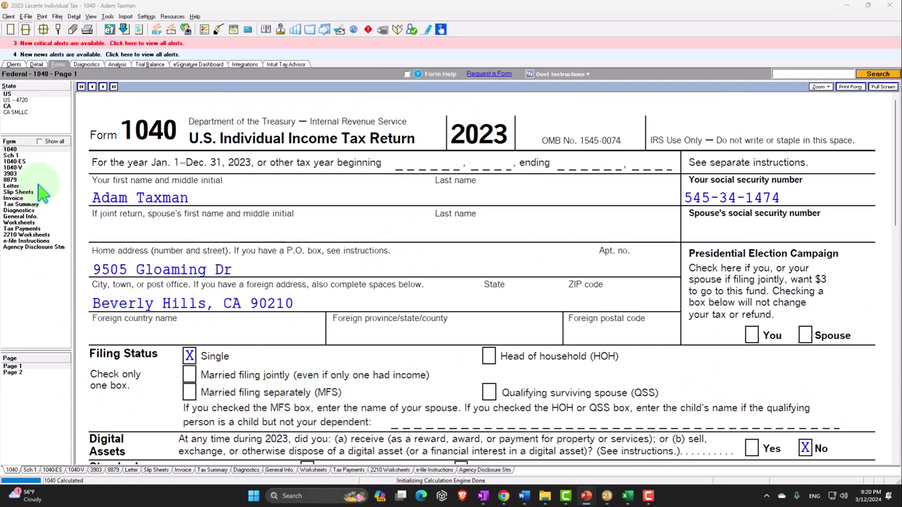
- Trace the Schedule 1 line 14 moving expenses to their source entry and clear the lodging and travel amount
{"action": "left_click", "coordinate": [14, 155]}
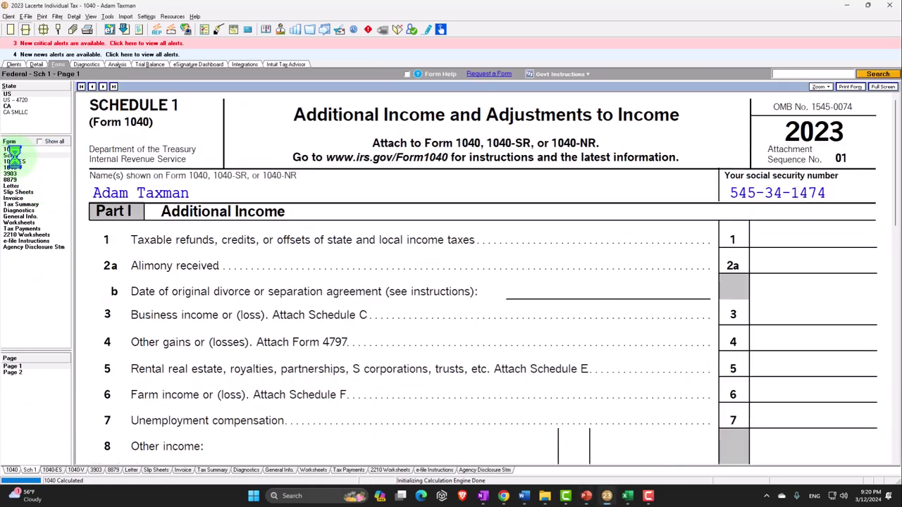
{"action": "left_click", "coordinate": [28, 372]}
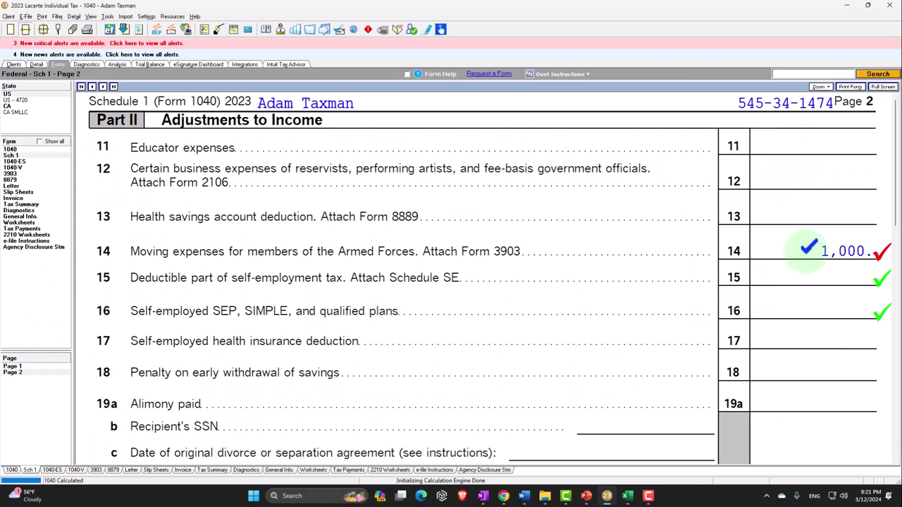
{"action": "right_click", "coordinate": [808, 251]}
{"action": "left_click", "coordinate": [814, 259]}
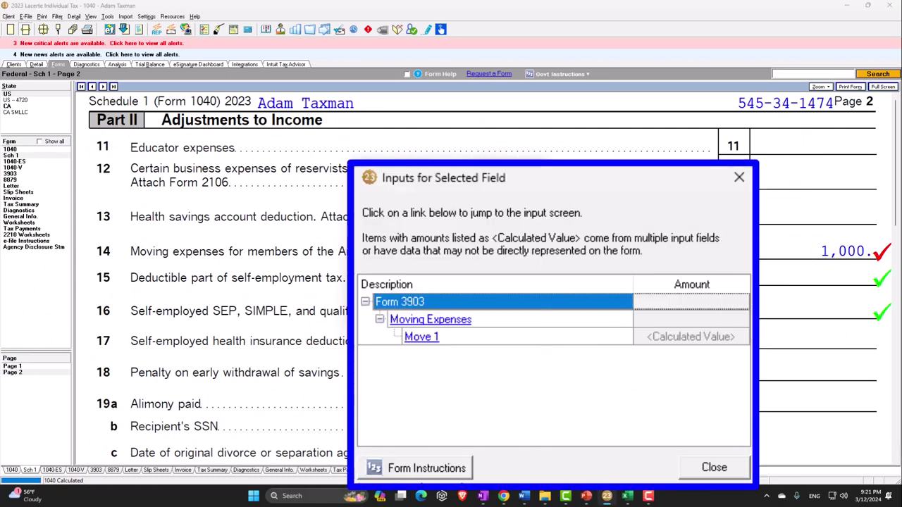
{"action": "left_click", "coordinate": [384, 245]}
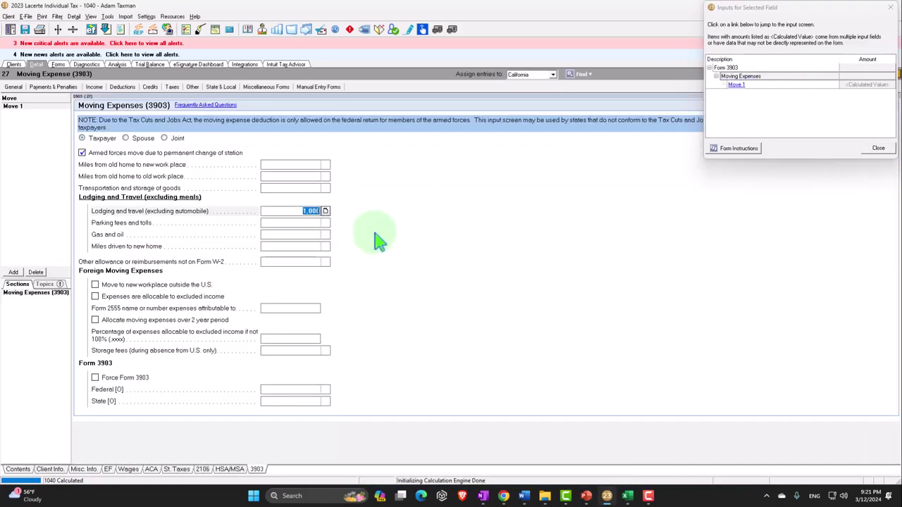
{"action": "left_click", "coordinate": [889, 7]}
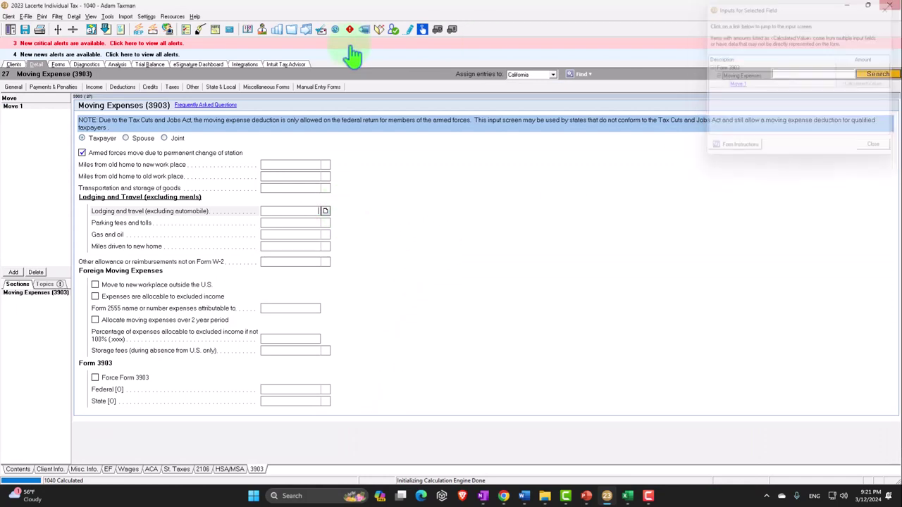
- Display all available forms and examine the self-employment adjustments on Schedule 1 page 2 and the income lines on Form 1040
{"action": "left_click", "coordinate": [59, 64]}
{"action": "left_click", "coordinate": [43, 151]}
{"action": "left_click", "coordinate": [39, 142]}
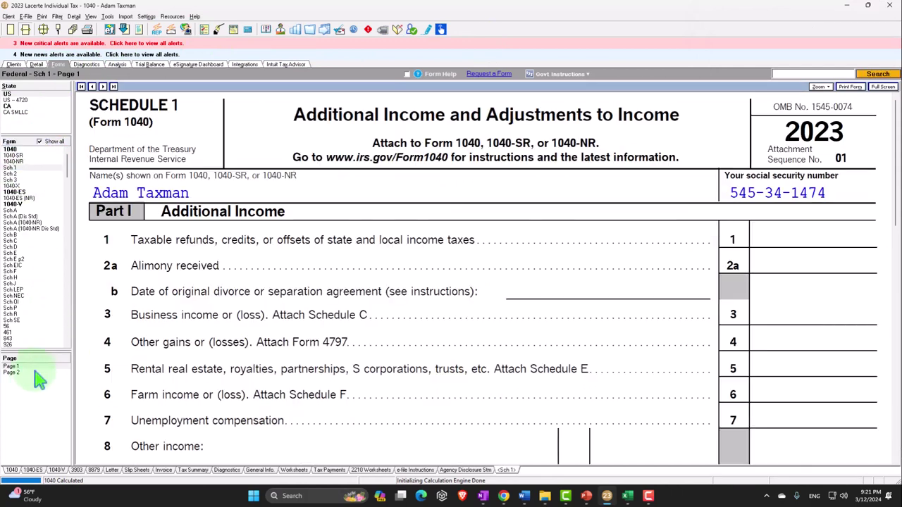
{"action": "left_click", "coordinate": [28, 375]}
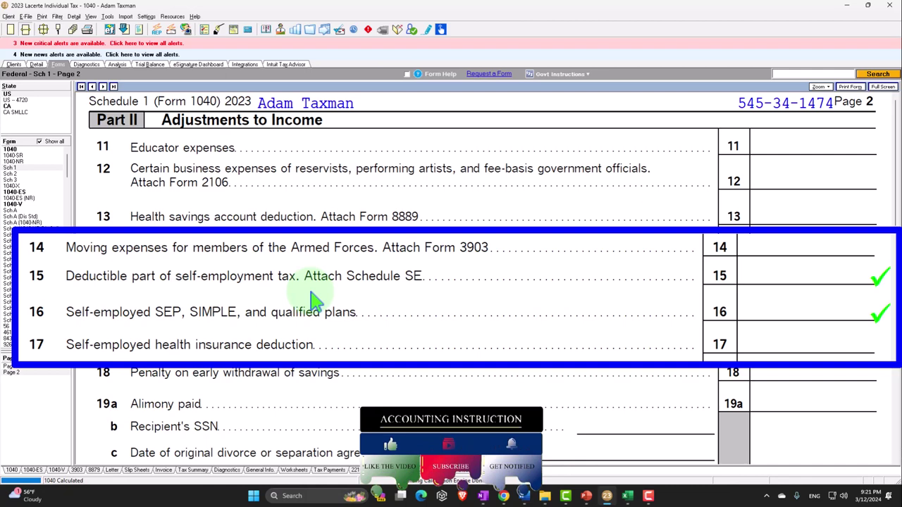
{"action": "left_click", "coordinate": [21, 159]}
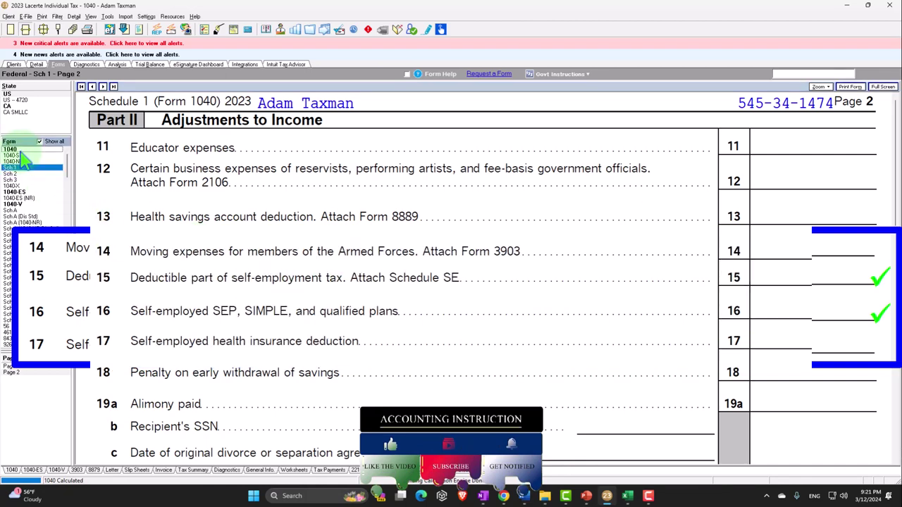
{"action": "left_click", "coordinate": [14, 149]}
{"action": "scroll", "coordinate": [761, 248], "scroll_direction": "down", "scroll_amount": 10}
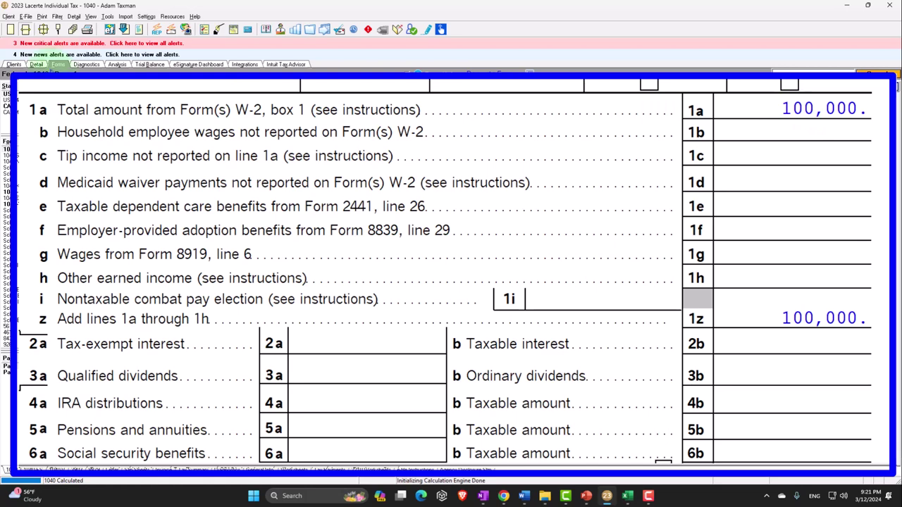
- Open the Business Income (Schedule C) input and enter 50,000 as federal gross receipts or sales
{"action": "left_click", "coordinate": [36, 64]}
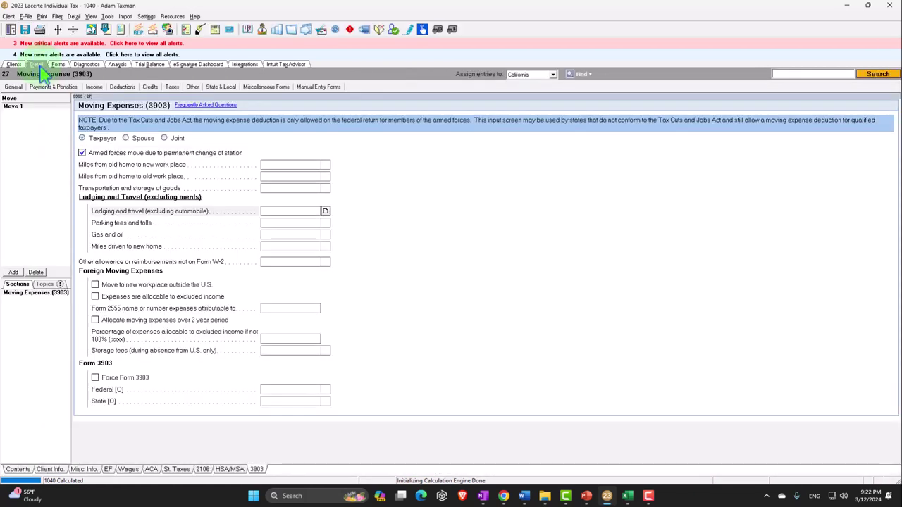
{"action": "left_click", "coordinate": [93, 87]}
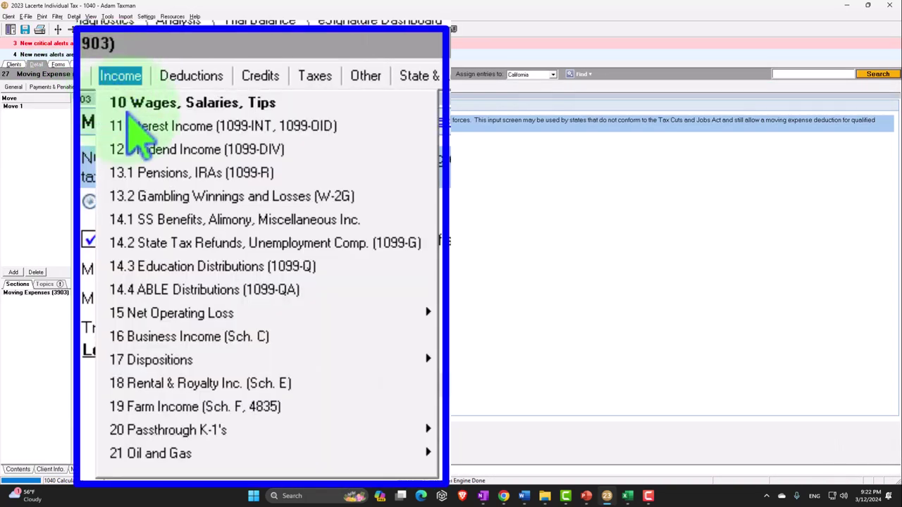
{"action": "left_click", "coordinate": [152, 193]}
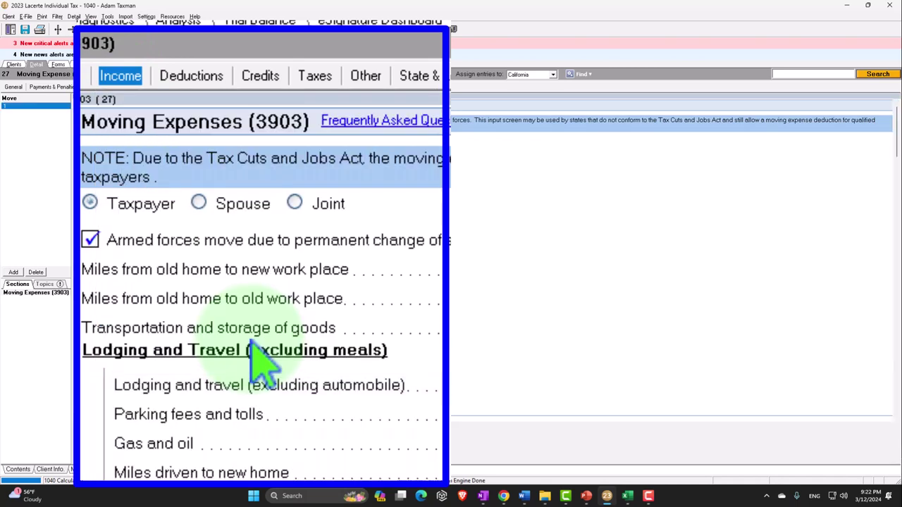
{"action": "scroll", "coordinate": [219, 325], "scroll_direction": "down", "scroll_amount": 10}
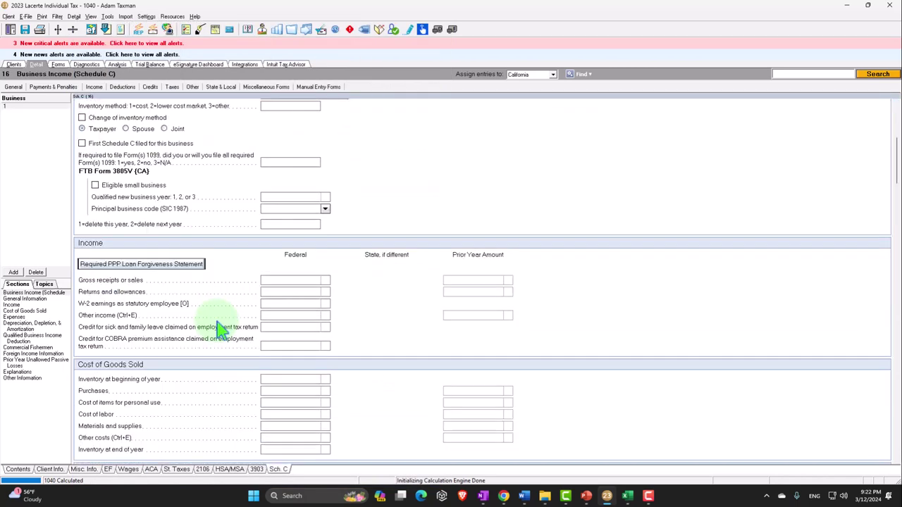
{"action": "left_click", "coordinate": [277, 183]}
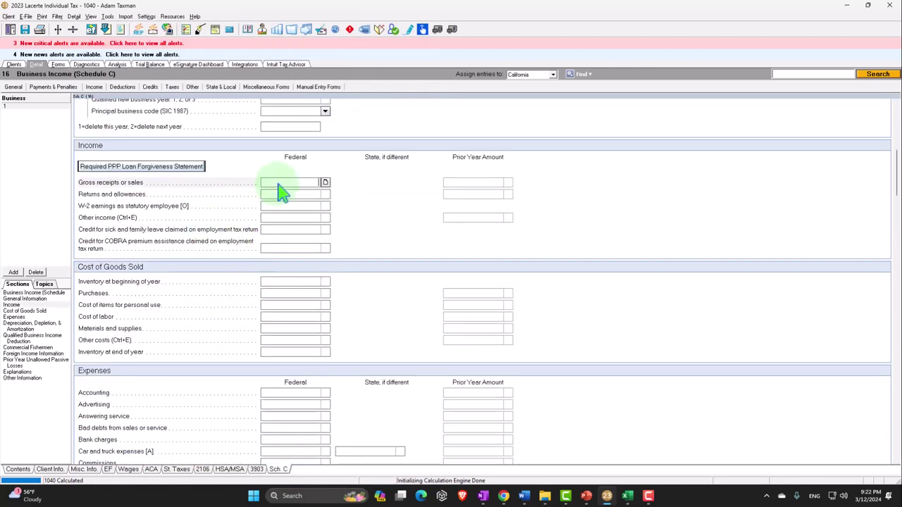
{"action": "type", "text": "5"}
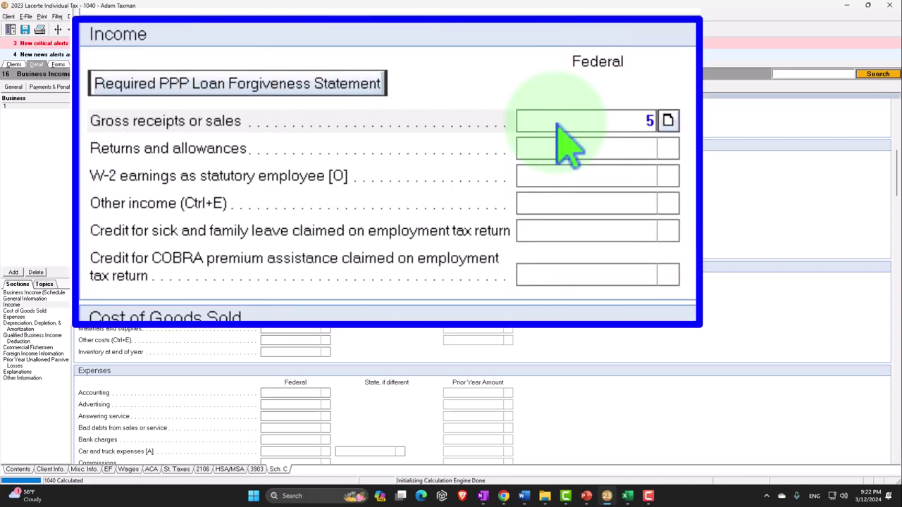
{"action": "type", "text": "0,000"}
{"action": "key", "text": "Tab"}
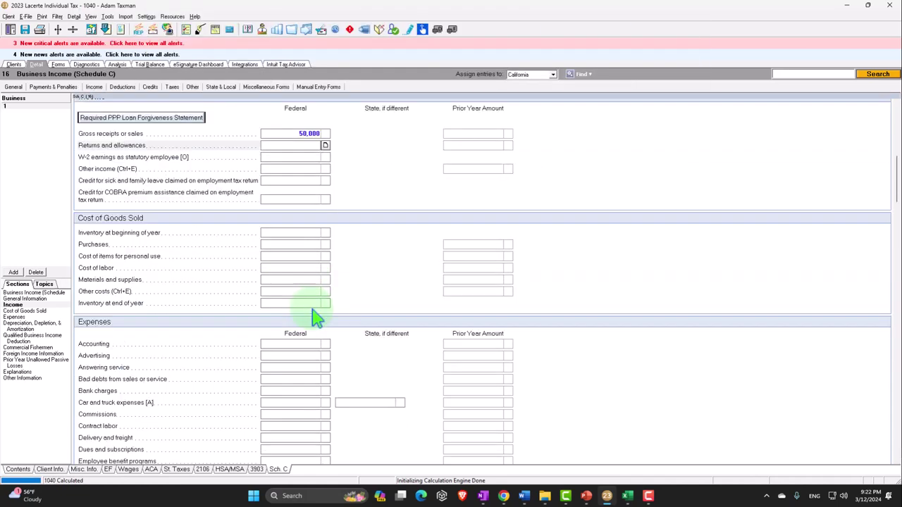
- Enter a federal advertising expense of 30,000 for the Schedule C business
{"action": "scroll", "coordinate": [315, 317], "scroll_direction": "down", "scroll_amount": 1}
{"action": "left_click", "coordinate": [293, 297]}
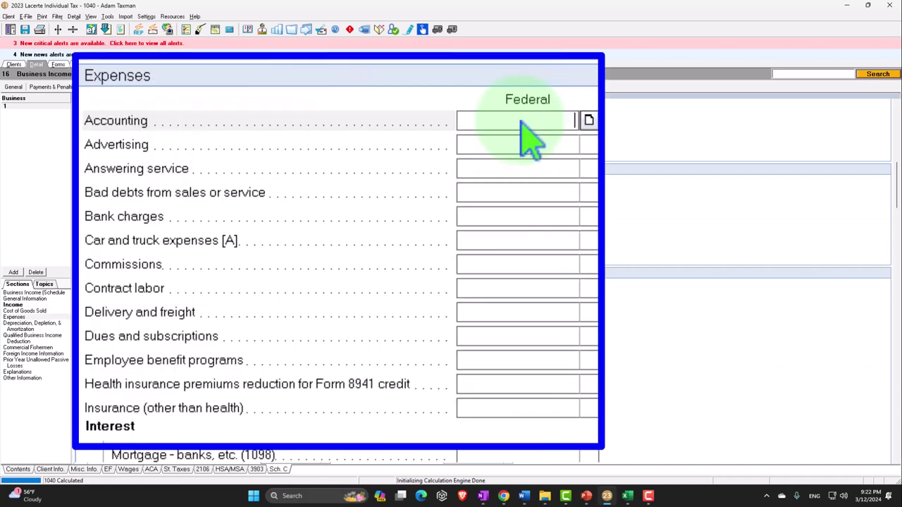
{"action": "key", "text": "Tab"}
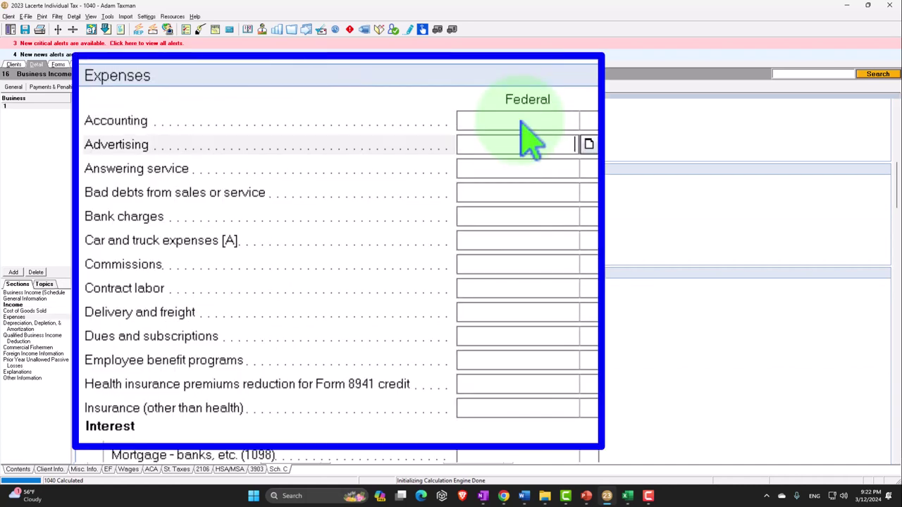
{"action": "type", "text": "30,000"}
{"action": "key", "text": "Tab"}
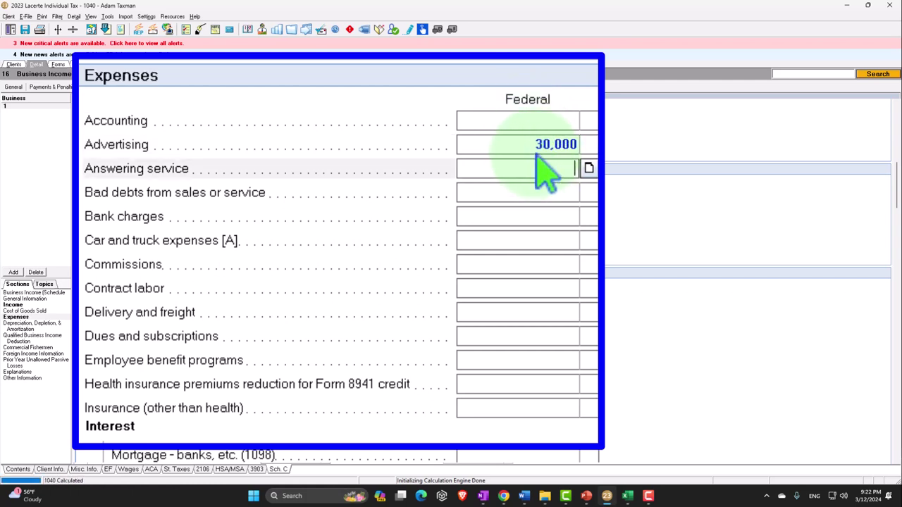
- Limit the forms list to those used in the return and examine Schedule C from gross receipts through line 31 net profit
{"action": "left_click", "coordinate": [59, 64]}
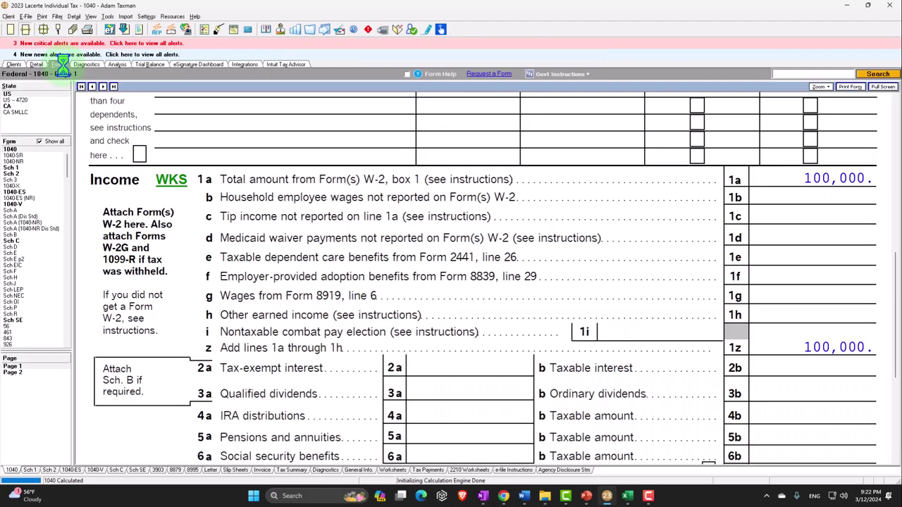
{"action": "left_click", "coordinate": [39, 141]}
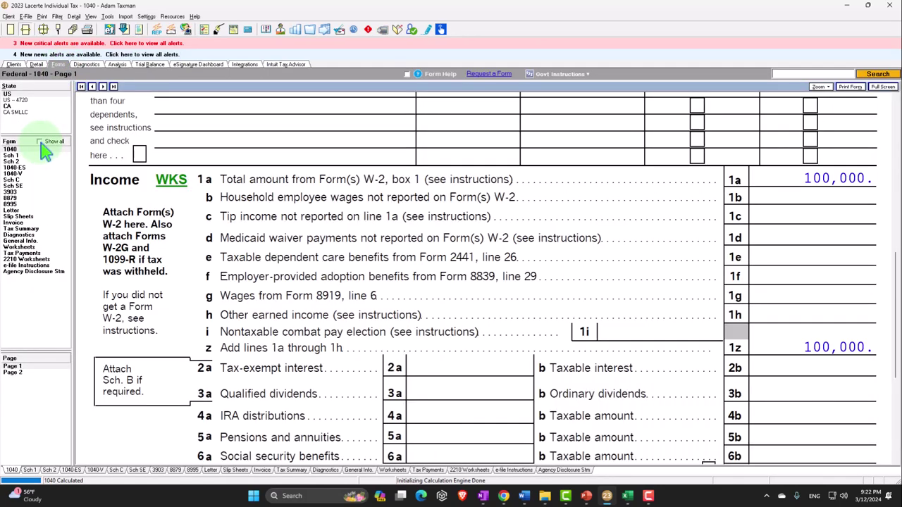
{"action": "left_click", "coordinate": [21, 180]}
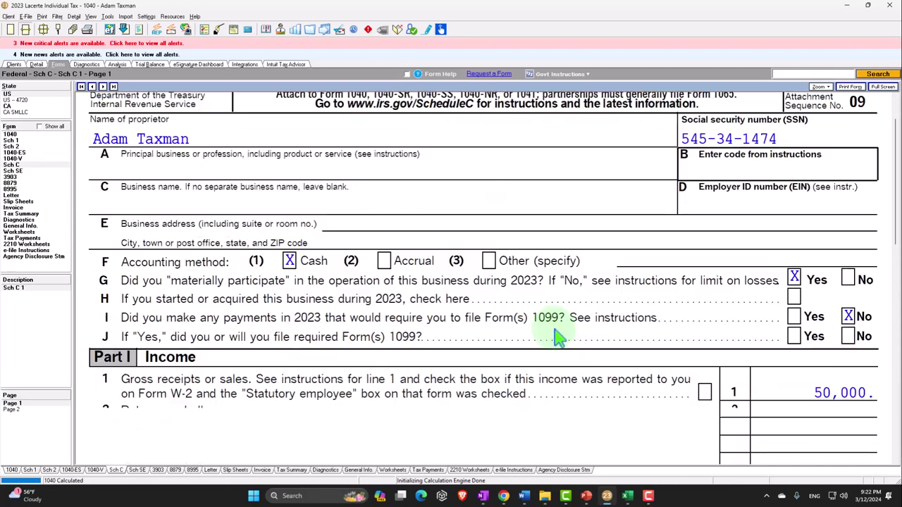
{"action": "scroll", "coordinate": [564, 339], "scroll_direction": "down", "scroll_amount": 3}
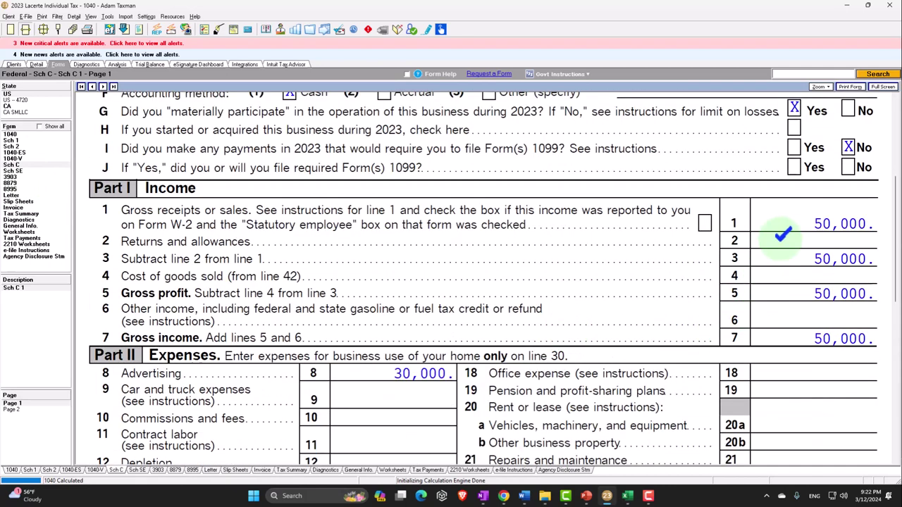
{"action": "scroll", "coordinate": [427, 342], "scroll_direction": "down", "scroll_amount": 1}
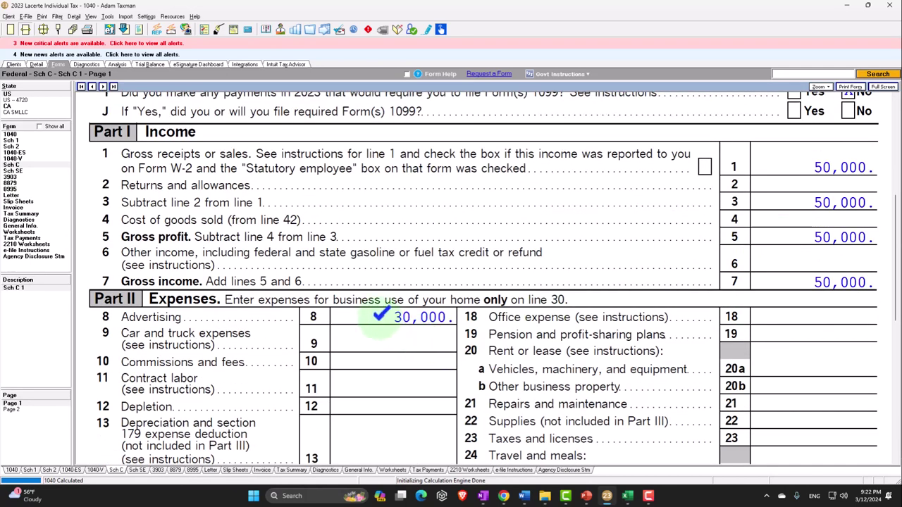
{"action": "scroll", "coordinate": [430, 320], "scroll_direction": "down", "scroll_amount": 5}
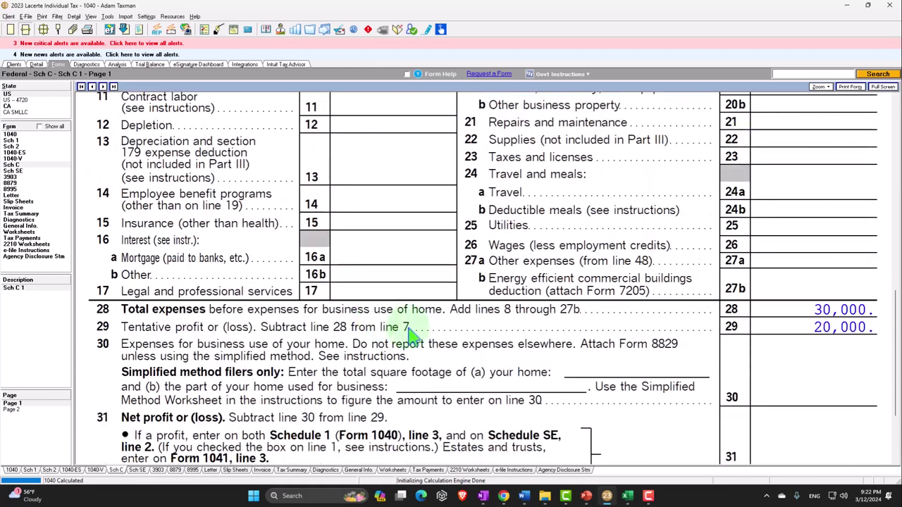
{"action": "scroll", "coordinate": [785, 324], "scroll_direction": "down", "scroll_amount": 1}
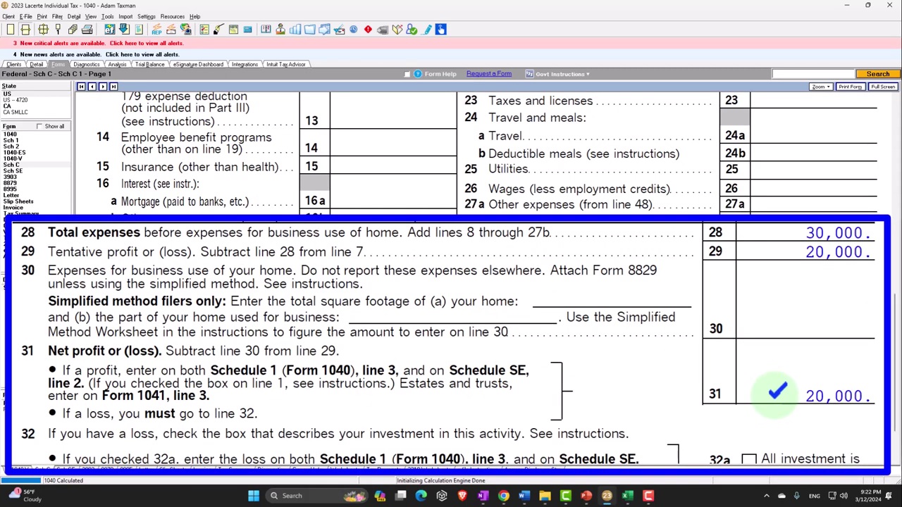
- Trace the Schedule C profit to Schedule 1 line 3, the Form 1040 income and adjustment lines, and the page 2 taxes
{"action": "left_click", "coordinate": [21, 141]}
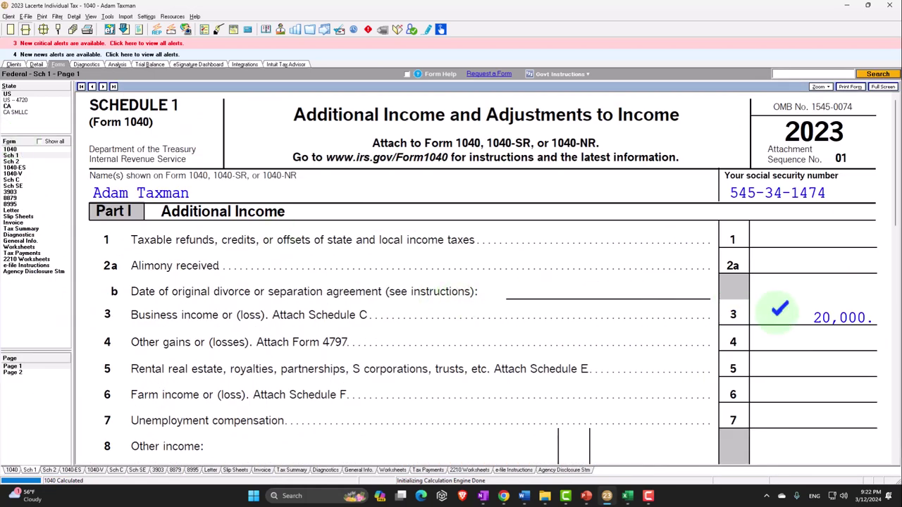
{"action": "left_click", "coordinate": [11, 149]}
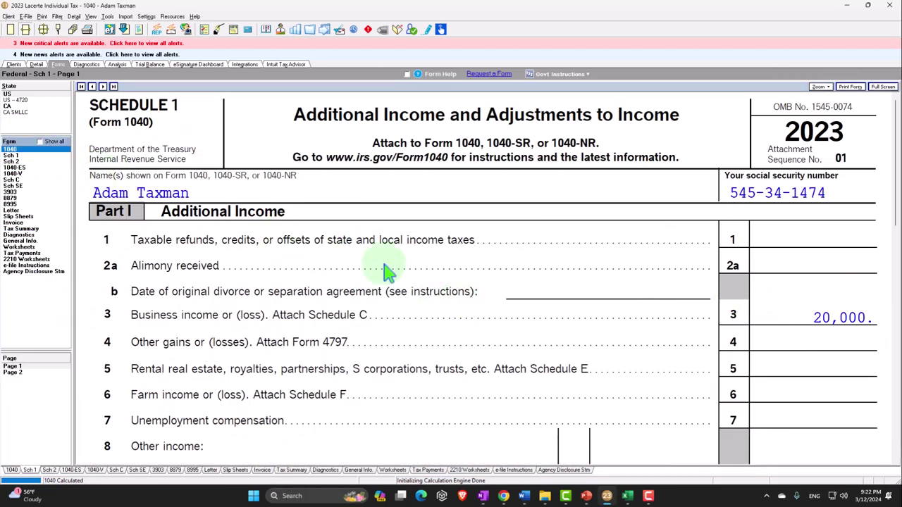
{"action": "scroll", "coordinate": [357, 278], "scroll_direction": "down", "scroll_amount": 10}
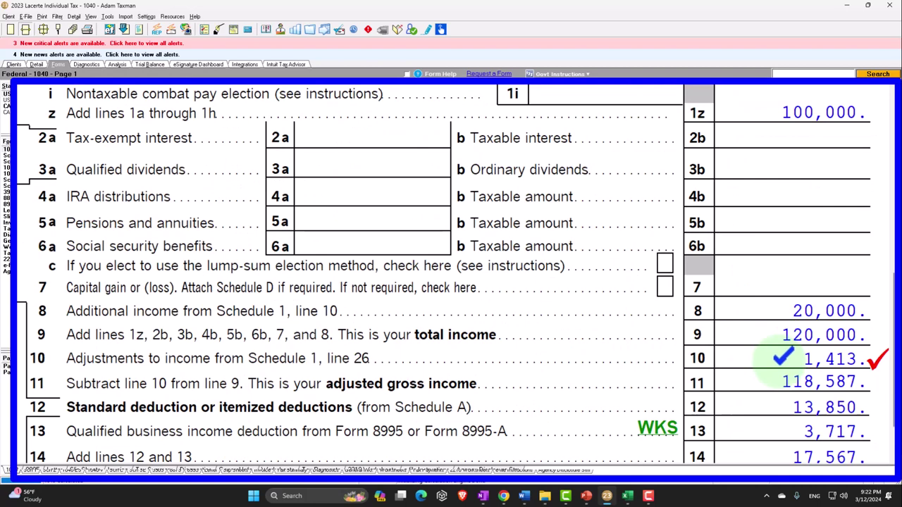
{"action": "key", "text": "Page_Down"}
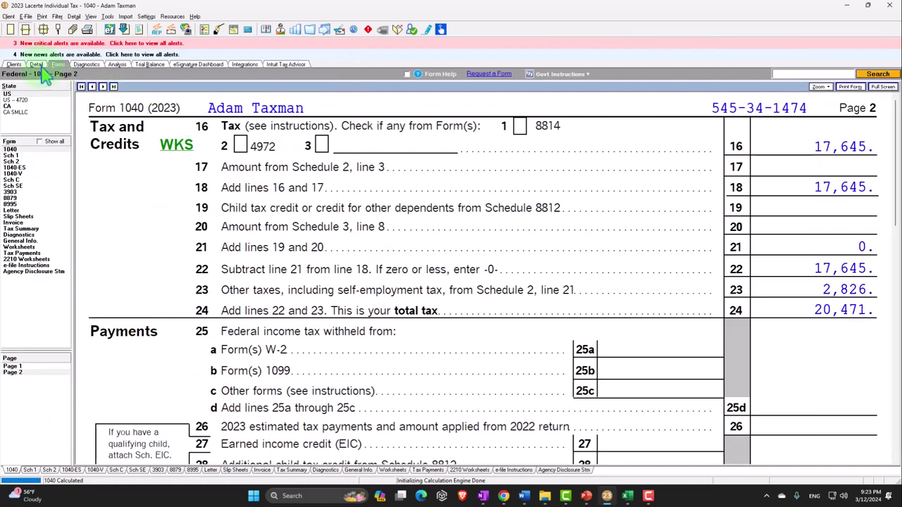
- Open the Wages, Salaries, Tips input and examine the W-2 social security and Medicare withholding
{"action": "left_click", "coordinate": [36, 65]}
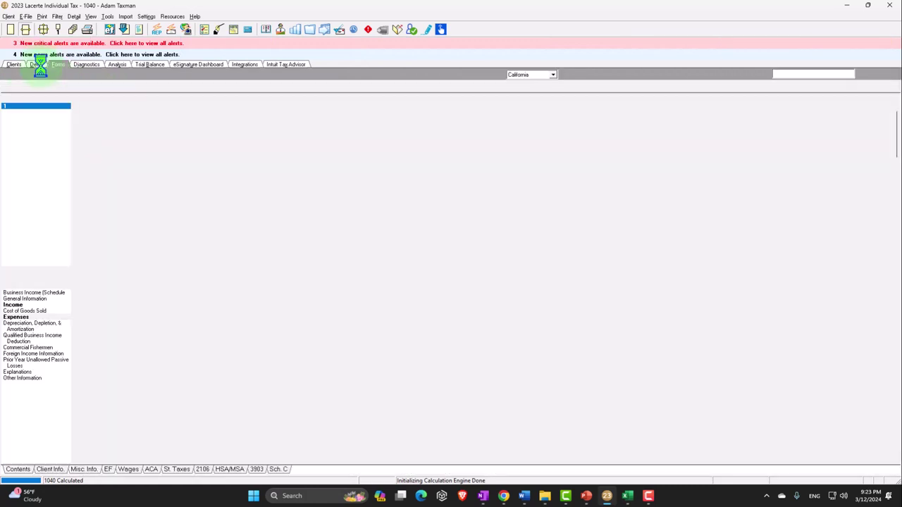
{"action": "left_click", "coordinate": [98, 87]}
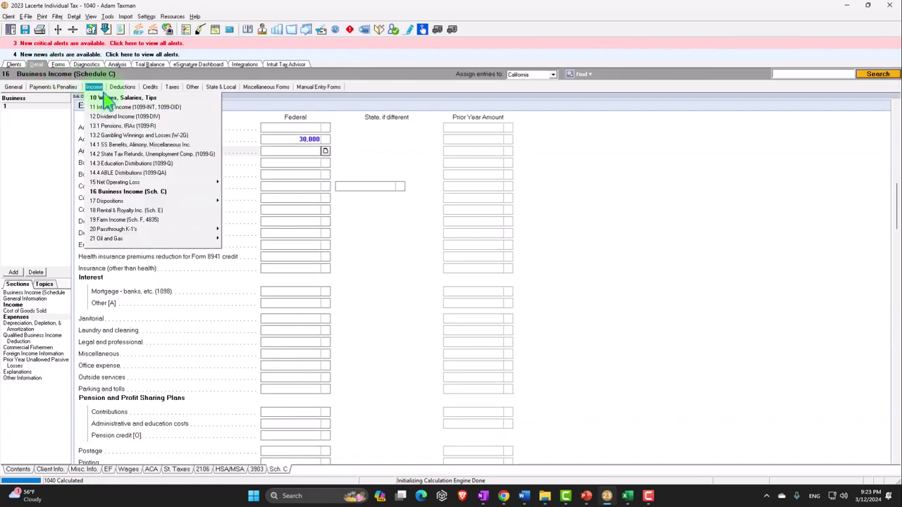
{"action": "left_click", "coordinate": [106, 100]}
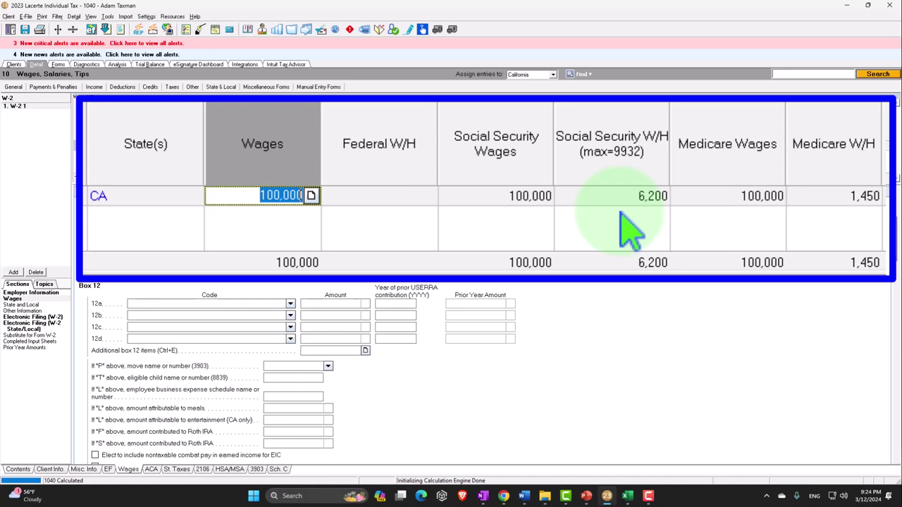
- Return to the forms and examine the Schedule C expenses and profit lines that feed Schedule SE
{"action": "left_click", "coordinate": [58, 65]}
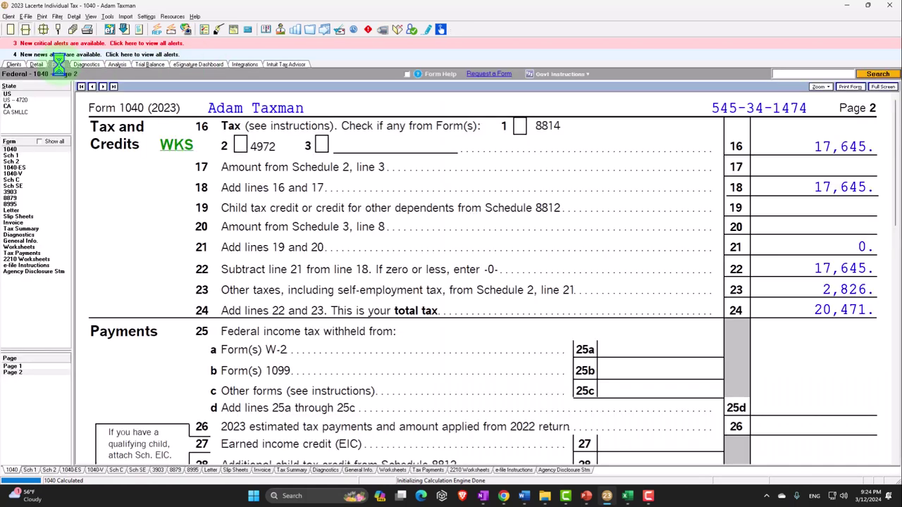
{"action": "left_click", "coordinate": [14, 180]}
{"action": "scroll", "coordinate": [613, 320], "scroll_direction": "down", "scroll_amount": 9}
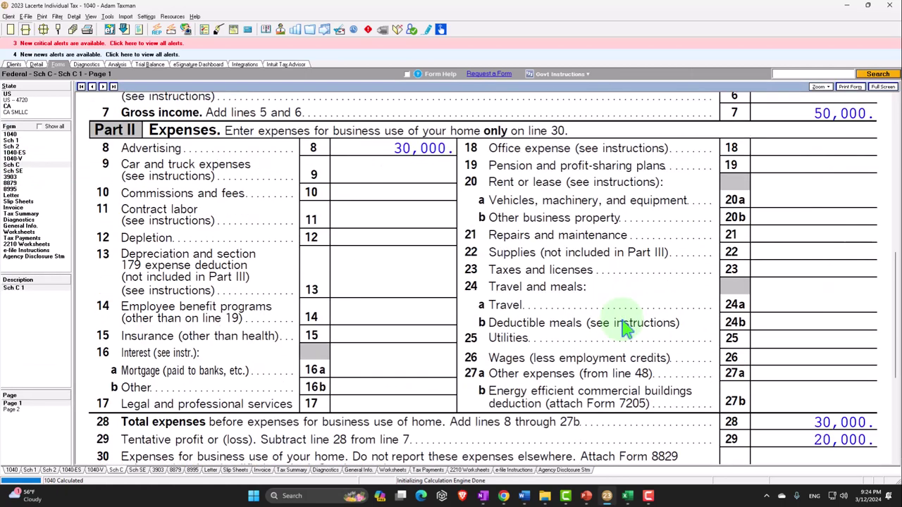
{"action": "scroll", "coordinate": [800, 356], "scroll_direction": "down", "scroll_amount": 2}
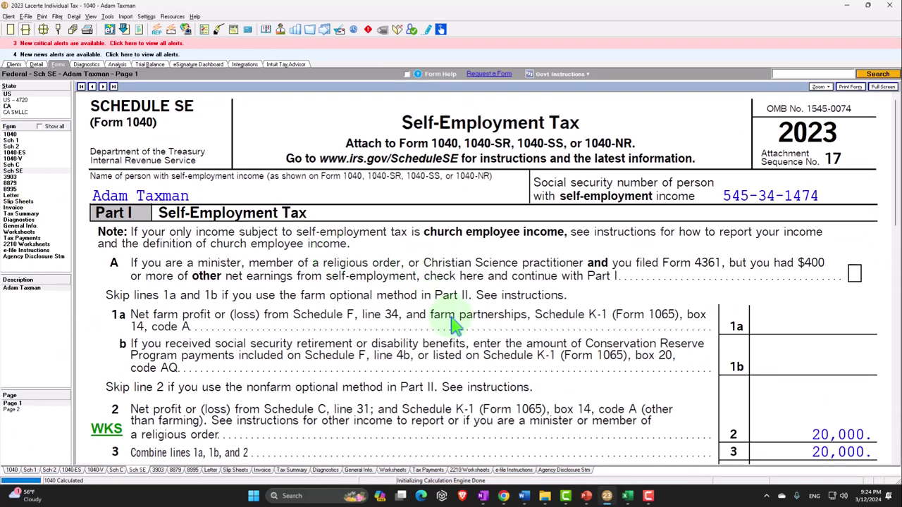
- Follow the self-employment tax calculation through Schedule SE line 13 and check other taxes on Form 1040 page 2, line 23
{"action": "scroll", "coordinate": [455, 325], "scroll_direction": "down", "scroll_amount": 8}
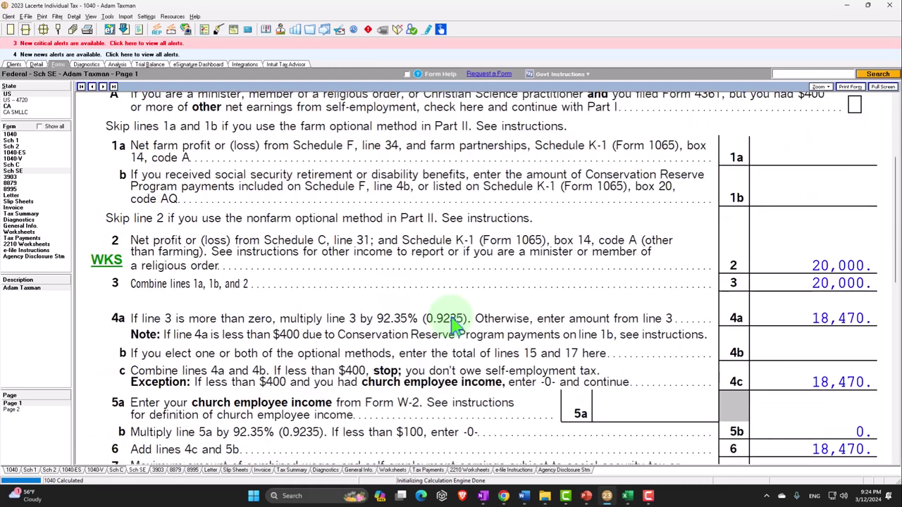
{"action": "scroll", "coordinate": [451, 374], "scroll_direction": "down", "scroll_amount": 2}
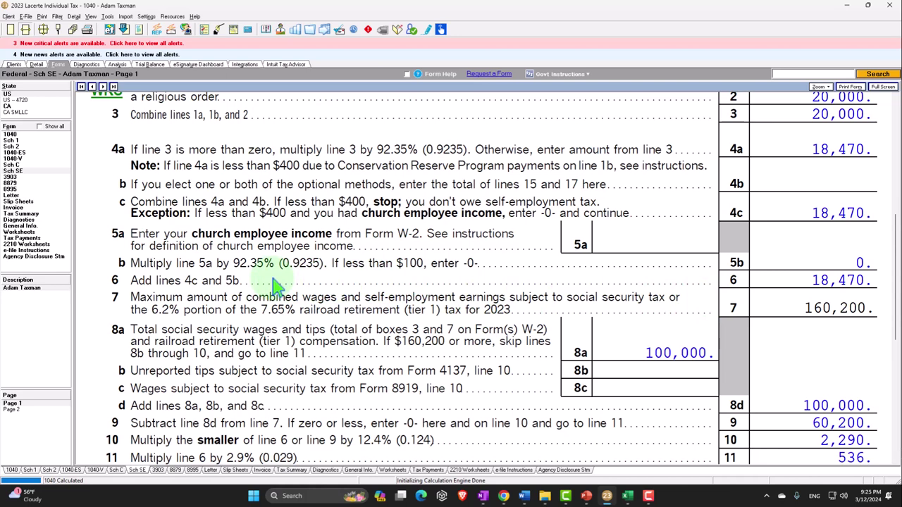
{"action": "scroll", "coordinate": [276, 286], "scroll_direction": "down", "scroll_amount": 2}
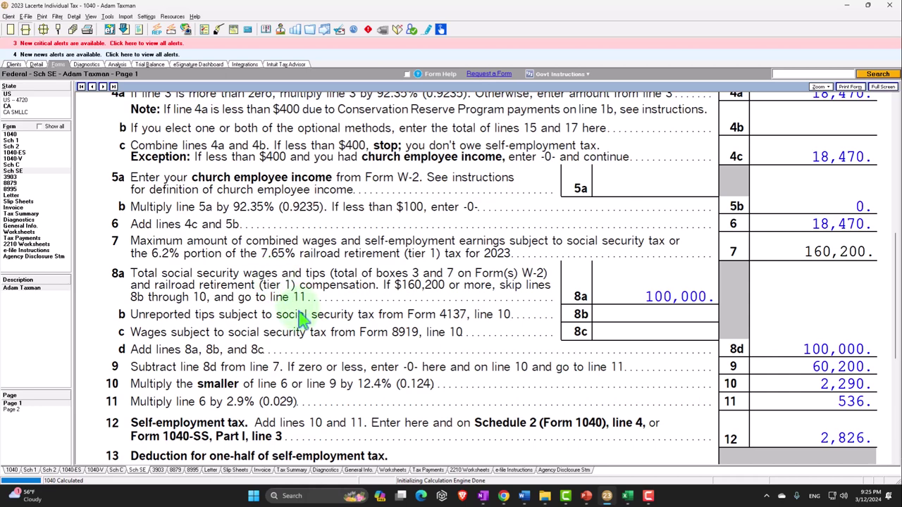
{"action": "scroll", "coordinate": [298, 319], "scroll_direction": "down", "scroll_amount": 2}
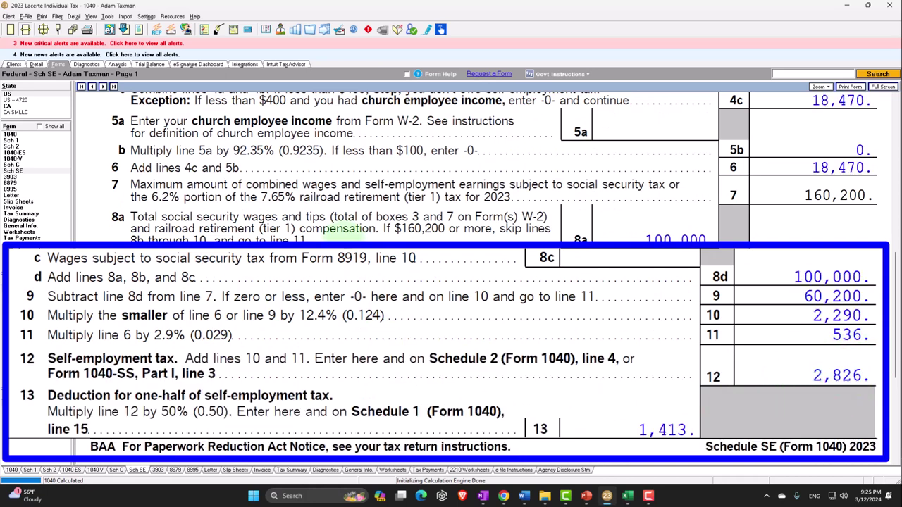
{"action": "left_click", "coordinate": [10, 134]}
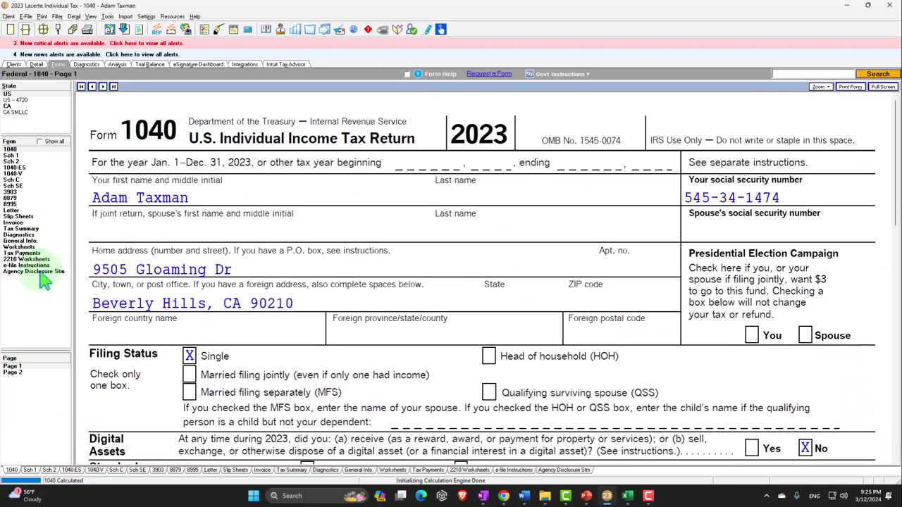
{"action": "left_click", "coordinate": [12, 372]}
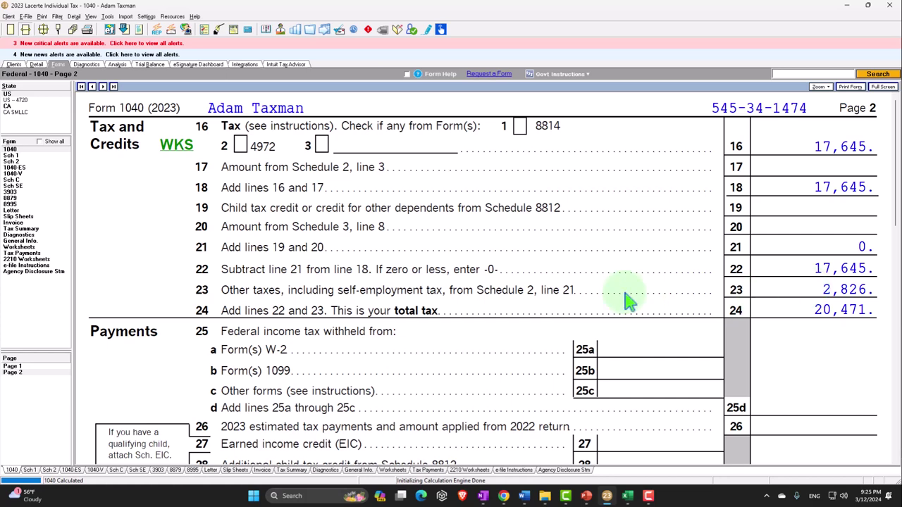
- Compare the Schedule C net profit with the Schedule SE self-employment tax and its one-half deduction on line 13
{"action": "left_click", "coordinate": [20, 181]}
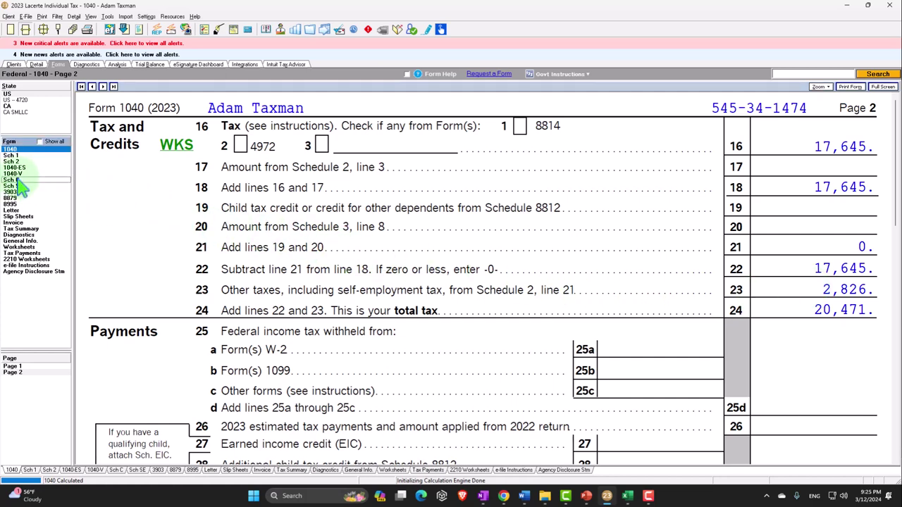
{"action": "scroll", "coordinate": [476, 326], "scroll_direction": "down", "scroll_amount": 1}
{"action": "scroll", "coordinate": [476, 325], "scroll_direction": "down", "scroll_amount": 5}
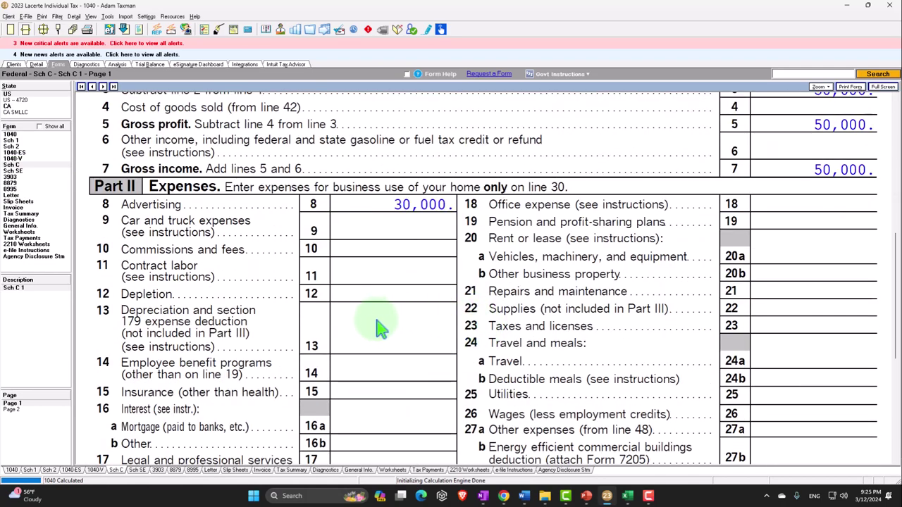
{"action": "scroll", "coordinate": [380, 327], "scroll_direction": "down", "scroll_amount": 3}
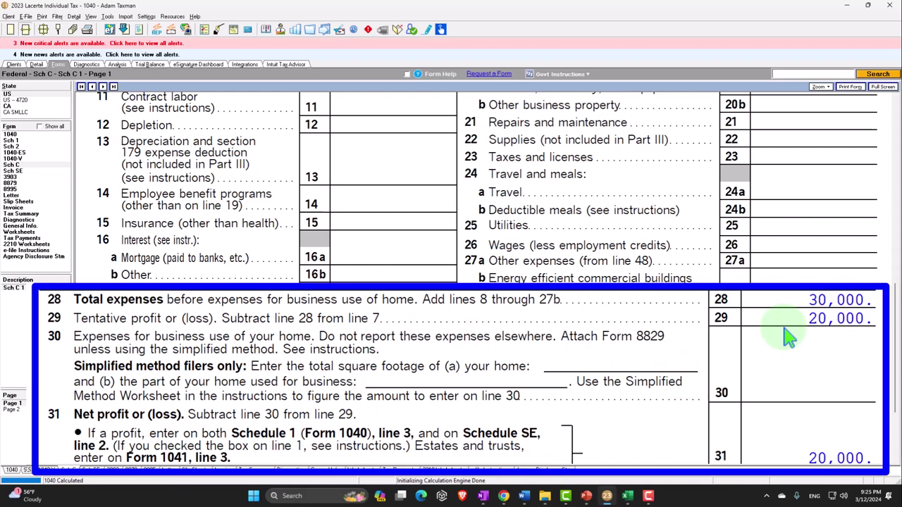
{"action": "left_click", "coordinate": [31, 171]}
{"action": "scroll", "coordinate": [479, 422], "scroll_direction": "down", "scroll_amount": 10}
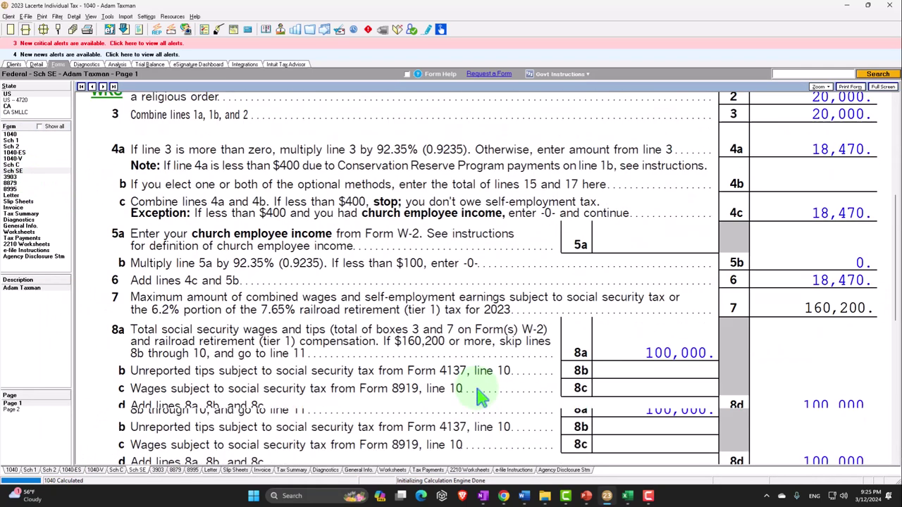
{"action": "scroll", "coordinate": [479, 396], "scroll_direction": "down", "scroll_amount": 2}
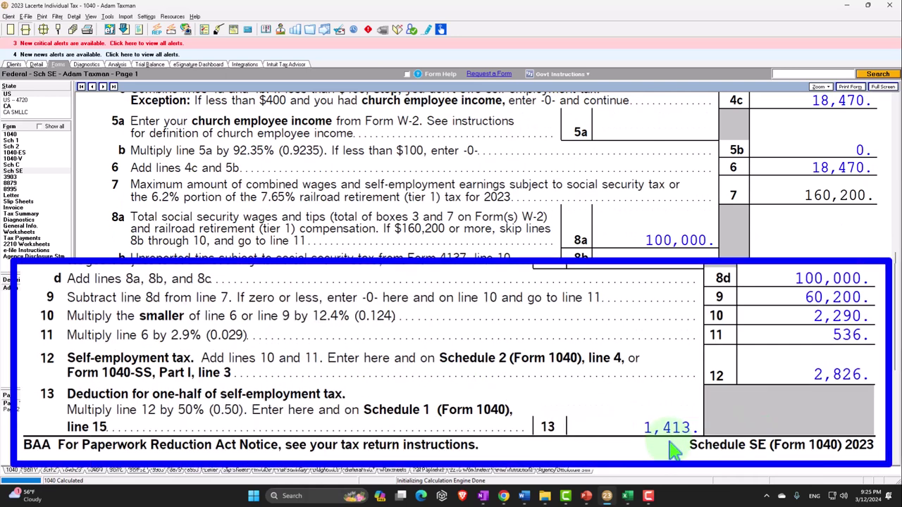
- Open Schedule 1 page 2 and change the line 15 self-employment tax deduction's tick mark to green
{"action": "left_click", "coordinate": [24, 141]}
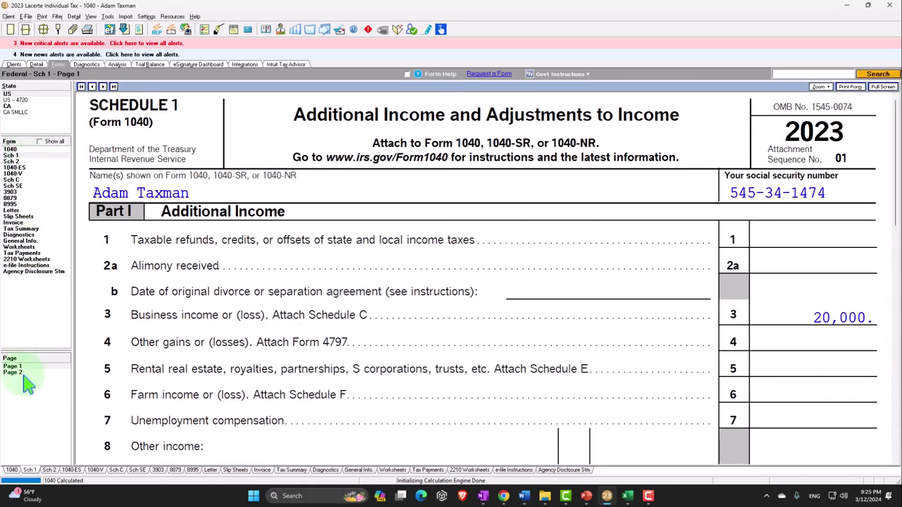
{"action": "left_click", "coordinate": [20, 373]}
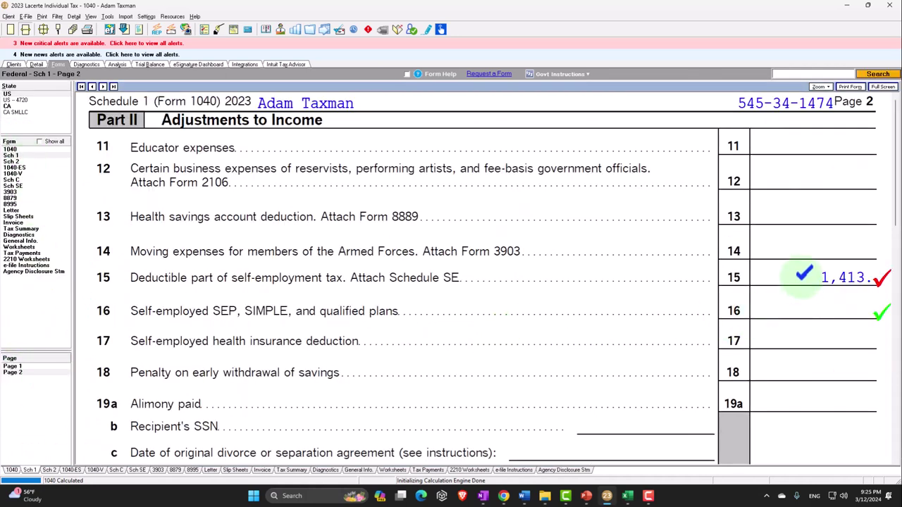
{"action": "left_click", "coordinate": [803, 274]}
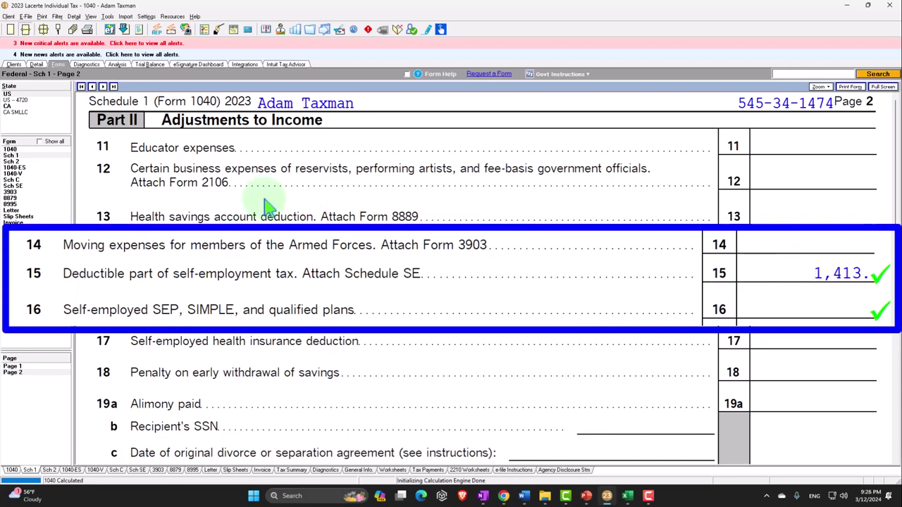
- Review Form 1040 page 1 from additional income on line 8 through taxable income on line 15
{"action": "left_click", "coordinate": [12, 149]}
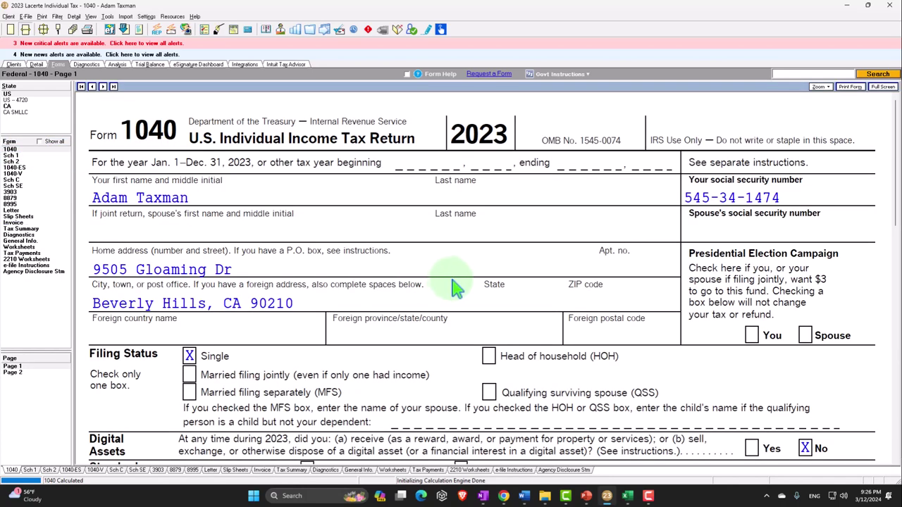
{"action": "scroll", "coordinate": [451, 286], "scroll_direction": "down", "scroll_amount": 15}
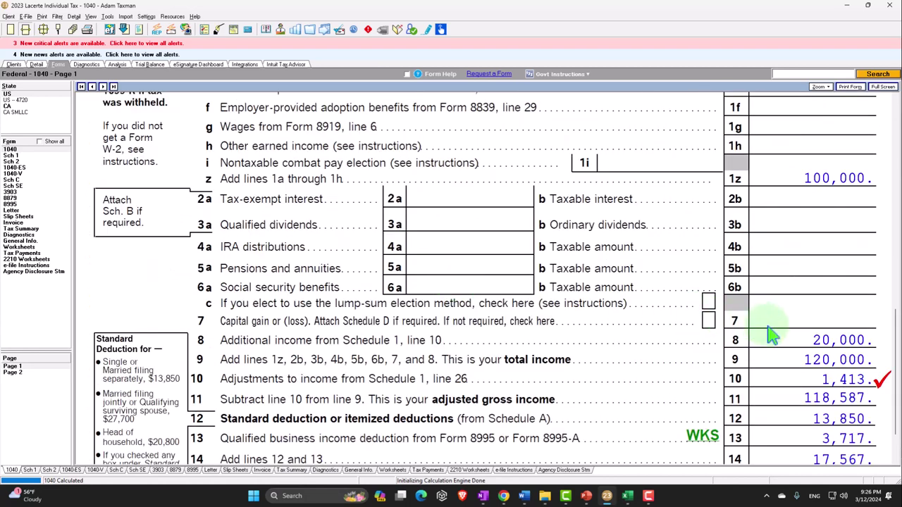
{"action": "left_click", "coordinate": [798, 354]}
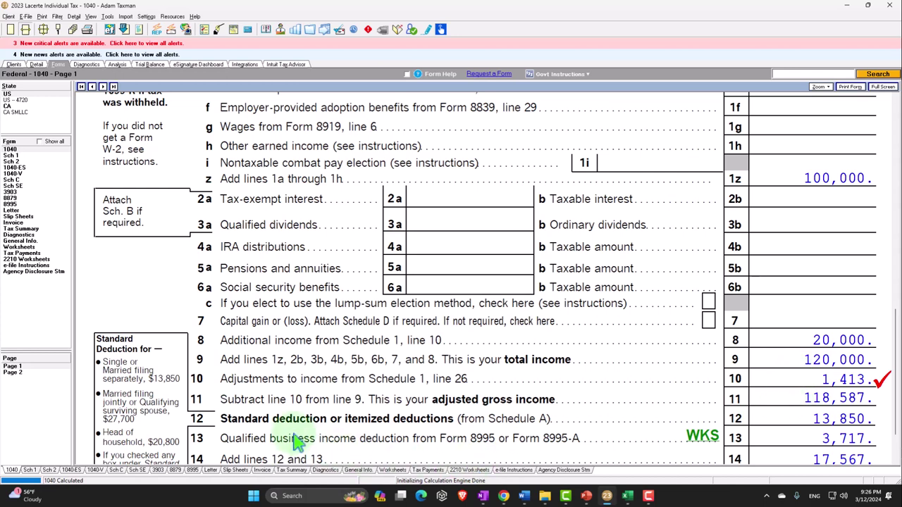
{"action": "scroll", "coordinate": [805, 435], "scroll_direction": "down", "scroll_amount": 2}
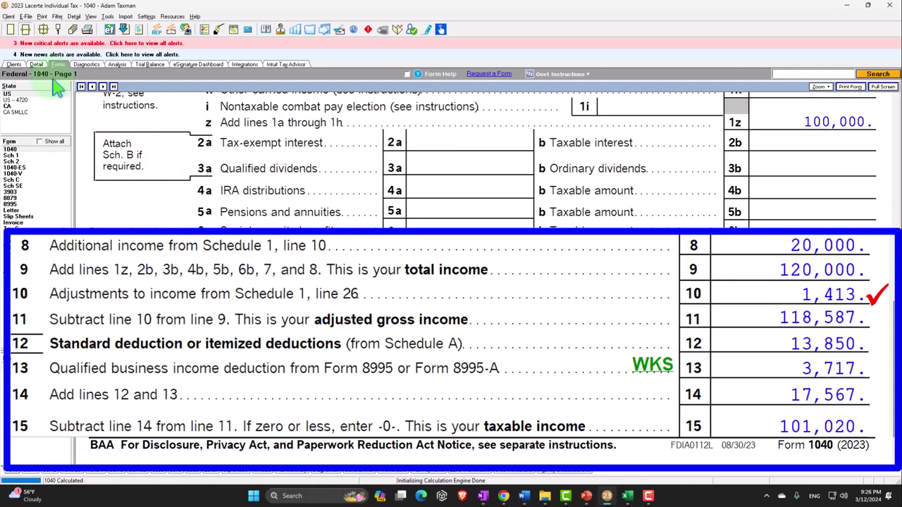
- Delete the Schedule C business record from the Business Income input
{"action": "left_click", "coordinate": [36, 65]}
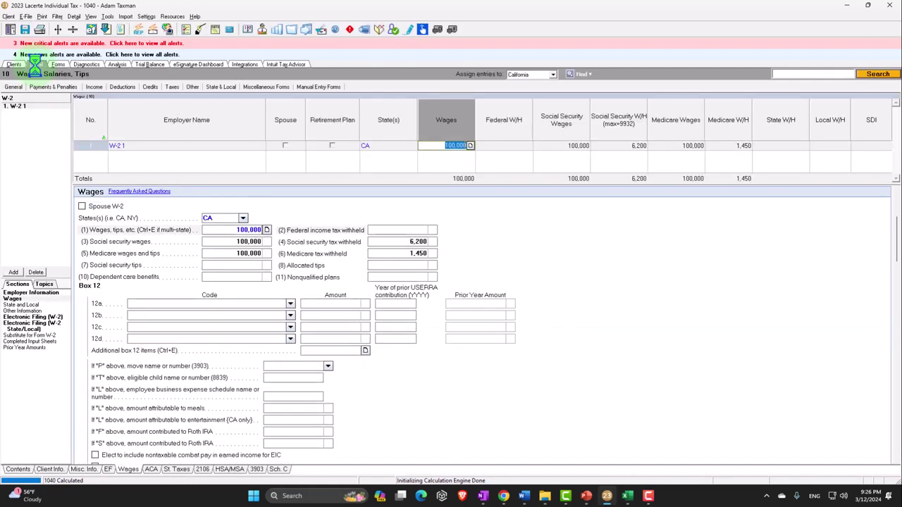
{"action": "left_click", "coordinate": [276, 472]}
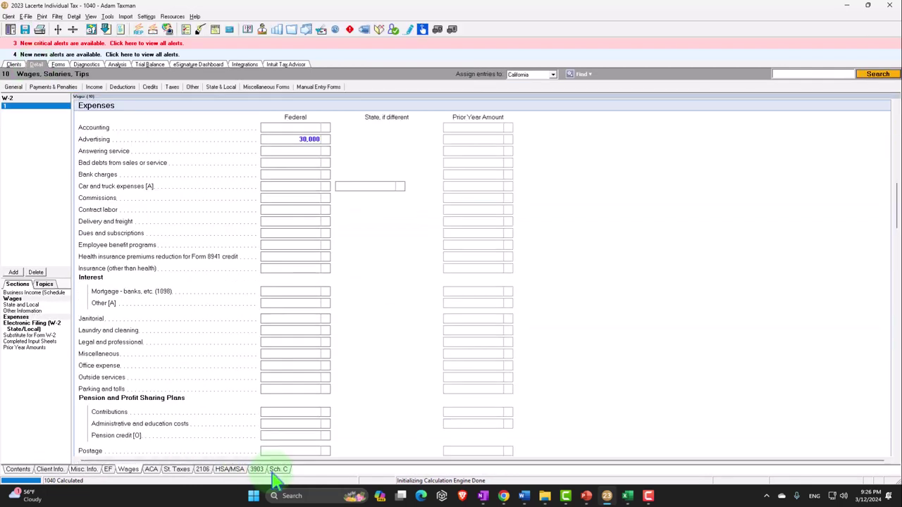
{"action": "left_click", "coordinate": [38, 274]}
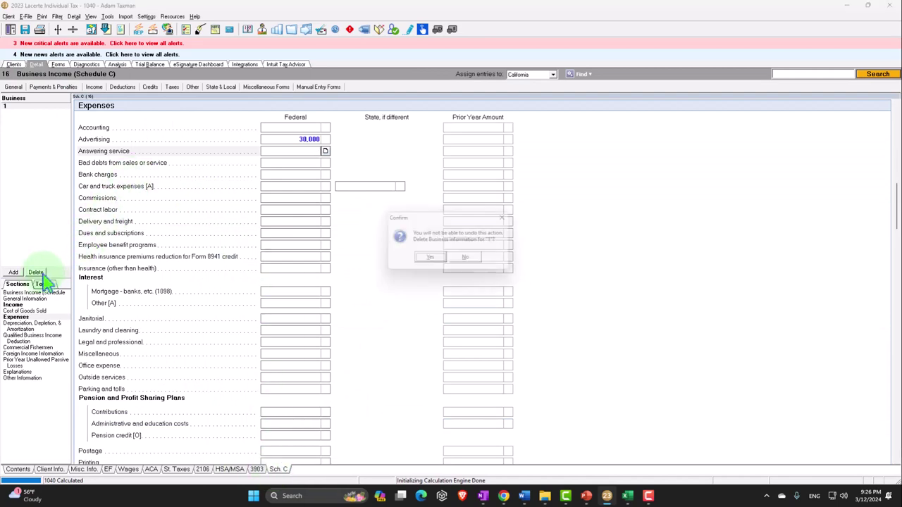
{"action": "left_click", "coordinate": [426, 258]}
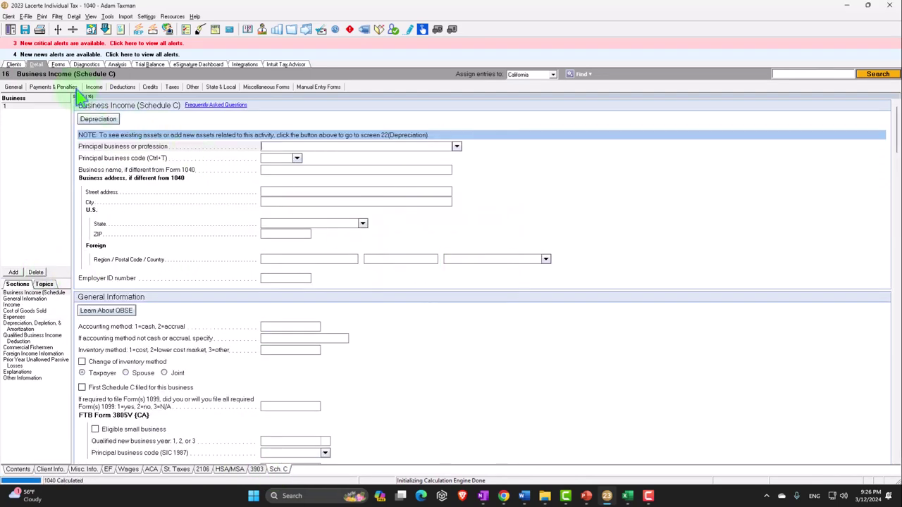
- List all available forms and open Schedule 1 page 2 to check the self-employed adjustments on lines 15 and 16
{"action": "left_click", "coordinate": [57, 65]}
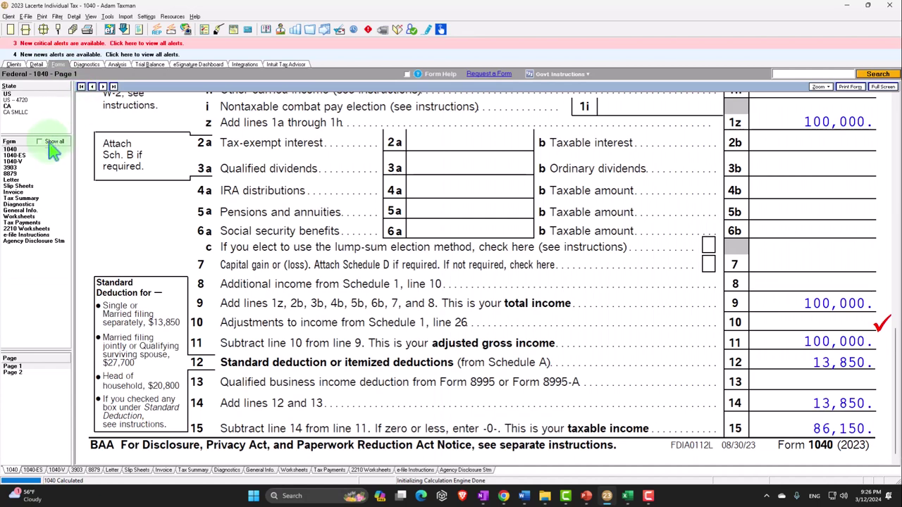
{"action": "left_click", "coordinate": [41, 141]}
{"action": "left_click", "coordinate": [21, 167]}
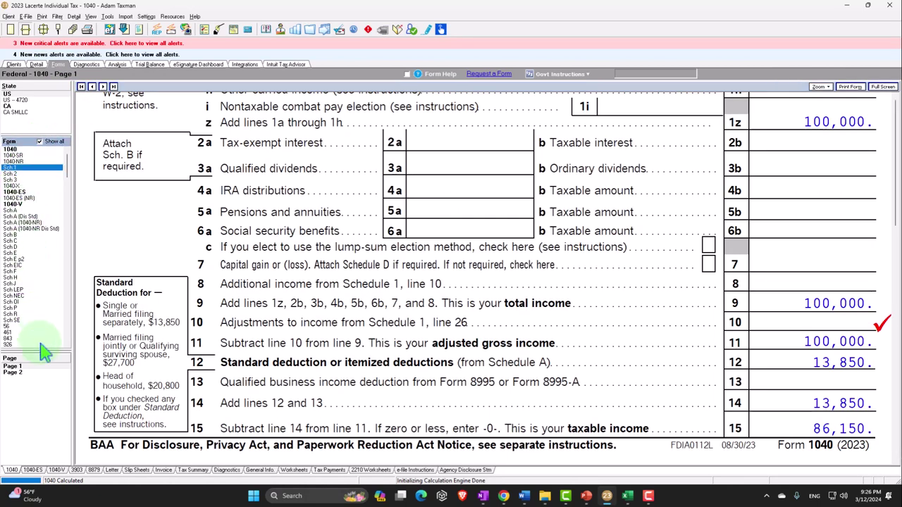
{"action": "left_click", "coordinate": [30, 373]}
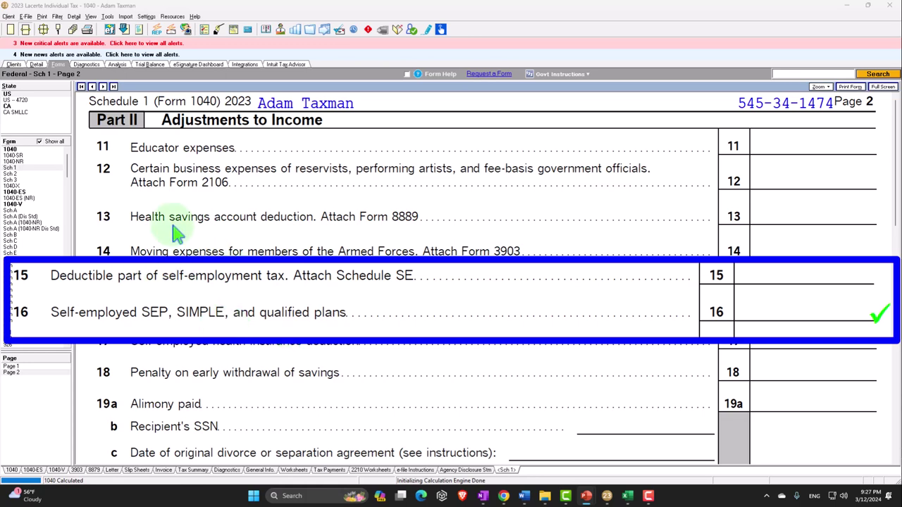
- Open Form 1040 page 1 and examine the W-2 wage income on lines 1a through 1z
{"action": "left_click", "coordinate": [24, 150]}
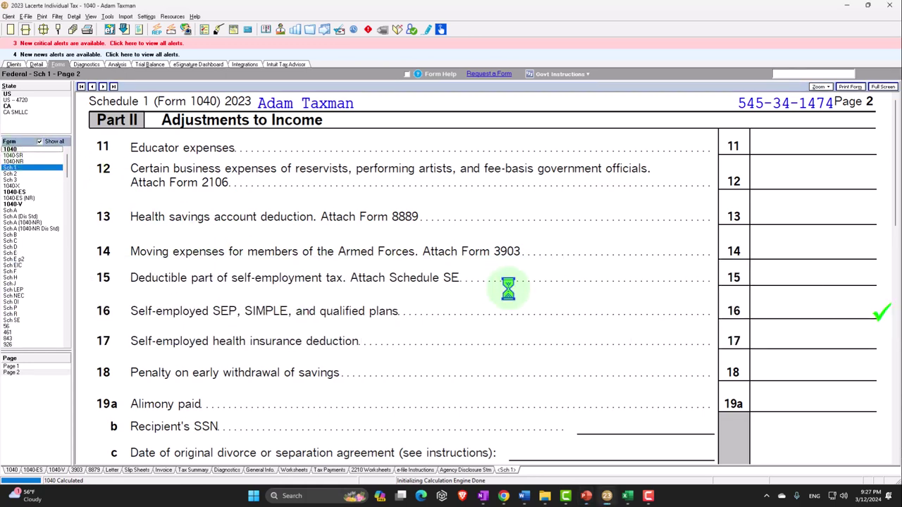
{"action": "scroll", "coordinate": [556, 285], "scroll_direction": "down", "scroll_amount": 5}
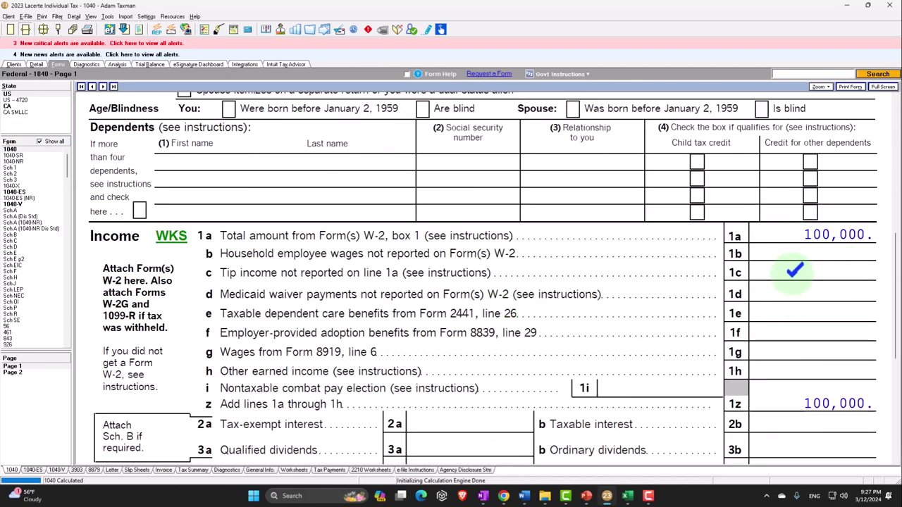
{"action": "scroll", "coordinate": [793, 267], "scroll_direction": "down", "scroll_amount": 1}
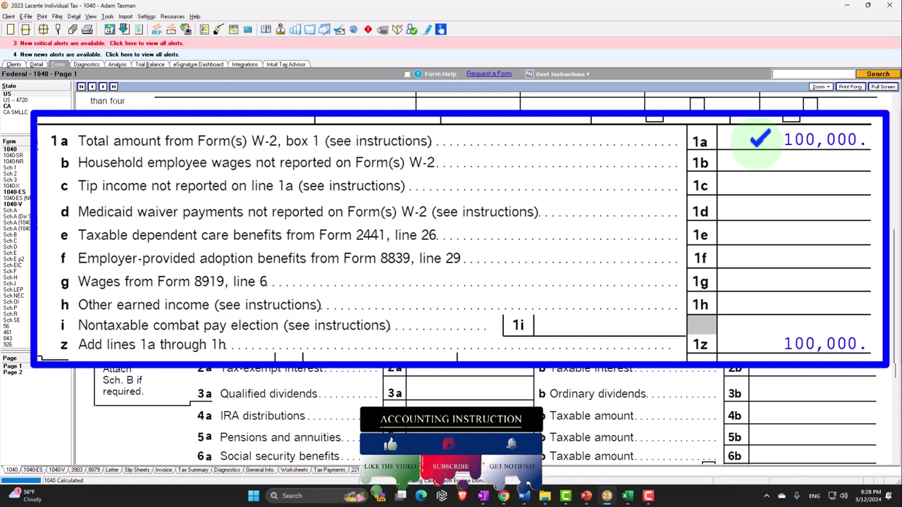
- Delete the W-2 record from the Wages, Salaries, Tips input
{"action": "left_click", "coordinate": [36, 64]}
{"action": "left_click", "coordinate": [94, 86]}
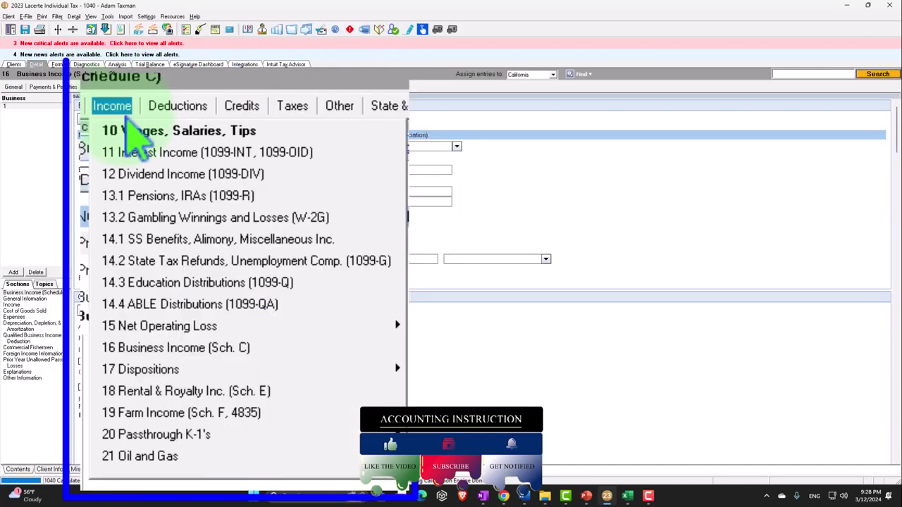
{"action": "left_click", "coordinate": [109, 98]}
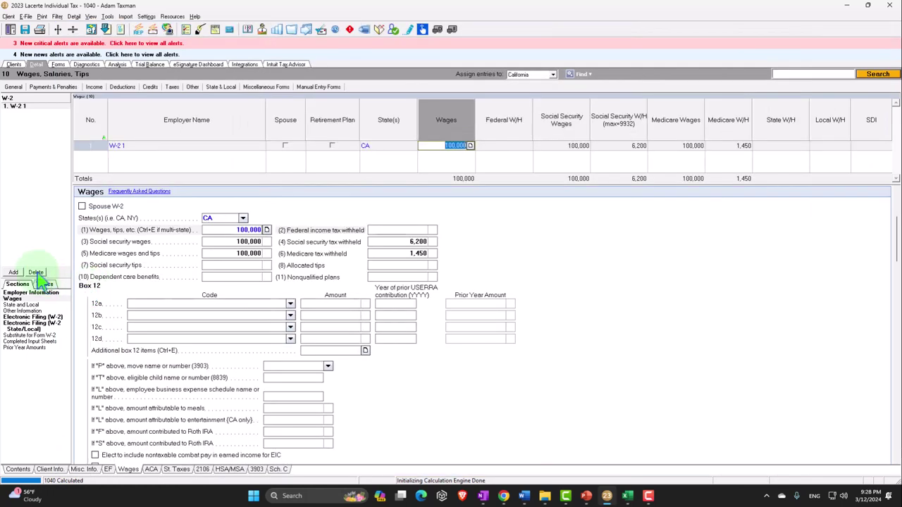
{"action": "left_click", "coordinate": [36, 273]}
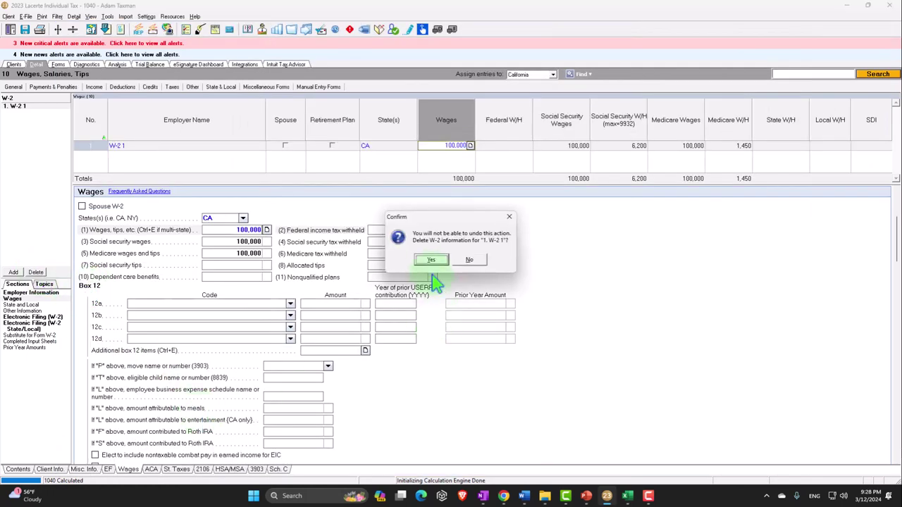
{"action": "left_click", "coordinate": [429, 261]}
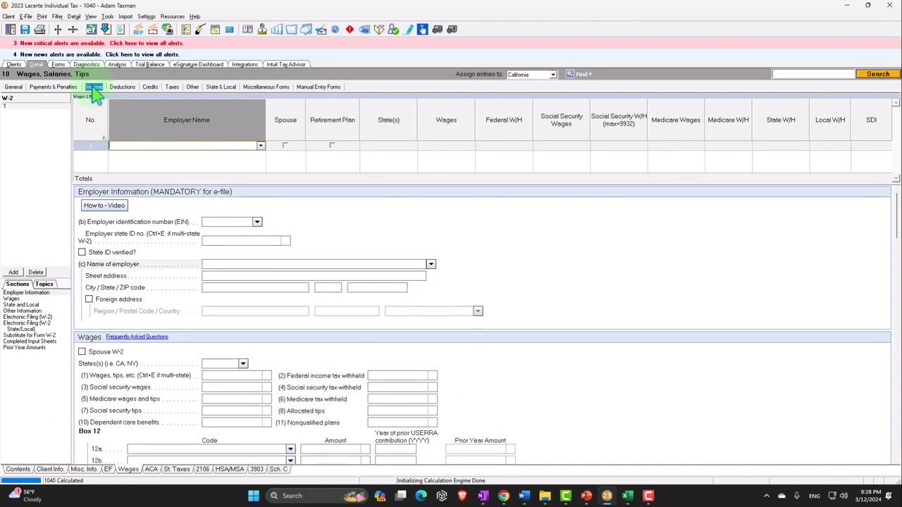
- Enter gross receipts or sales of 120,000 in the Schedule C Business Income input
{"action": "left_click", "coordinate": [94, 87]}
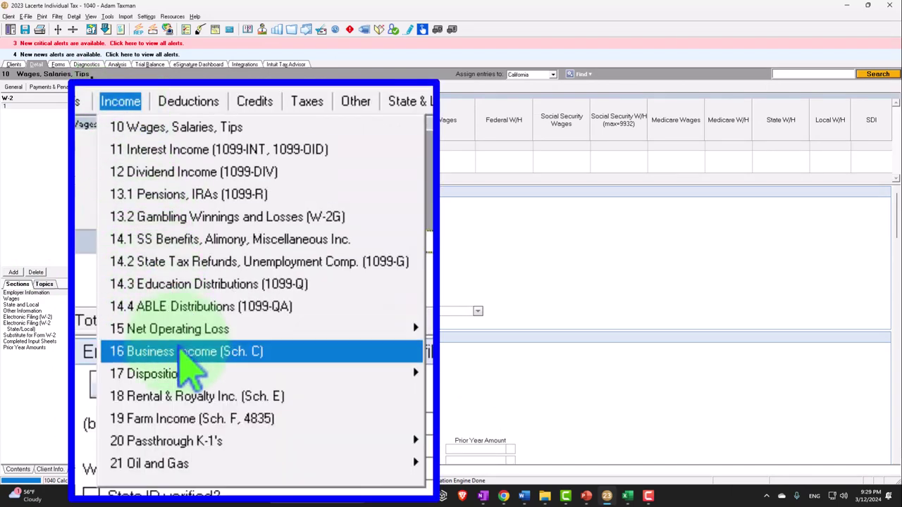
{"action": "left_click", "coordinate": [161, 183]}
{"action": "scroll", "coordinate": [299, 267], "scroll_direction": "down", "scroll_amount": 5}
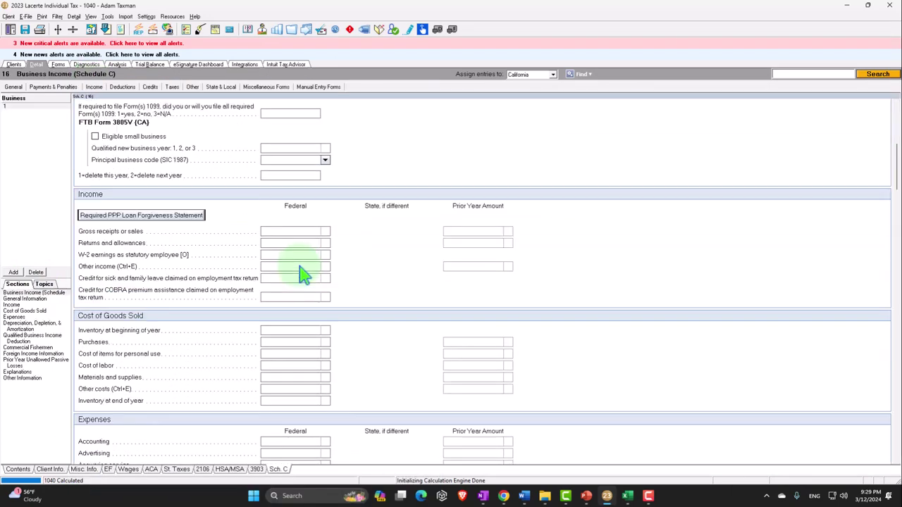
{"action": "left_click", "coordinate": [289, 233]}
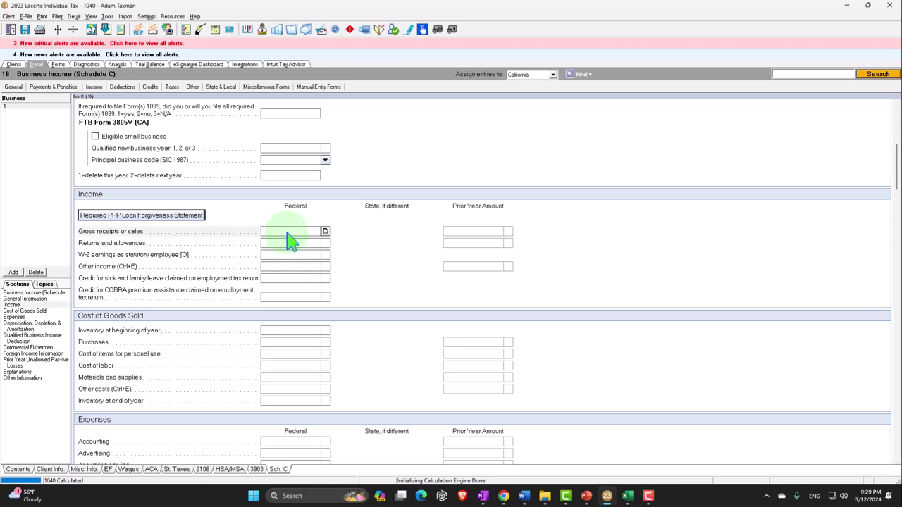
{"action": "type", "text": "120000"}
{"action": "key", "text": "Return"}
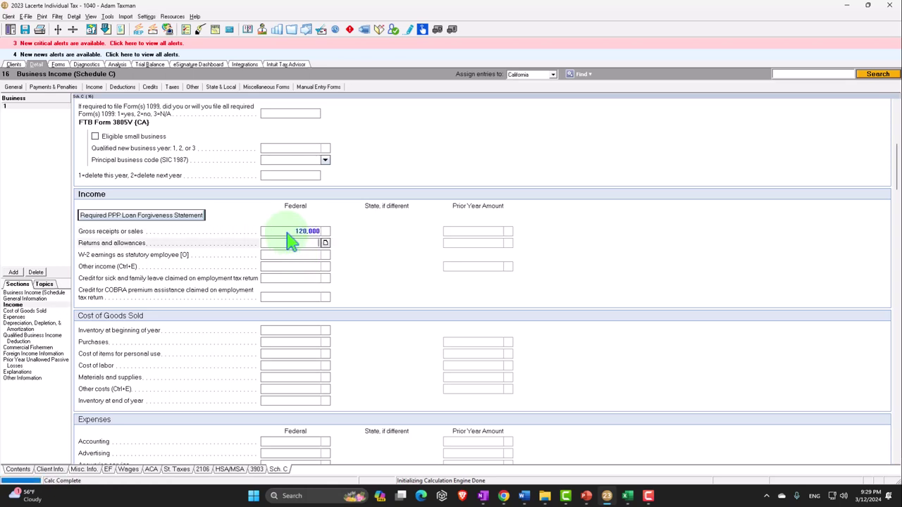
- Enter 20,000 of advertising under the Schedule C expenses
{"action": "scroll", "coordinate": [291, 243], "scroll_direction": "down", "scroll_amount": 5}
{"action": "left_click", "coordinate": [285, 310]}
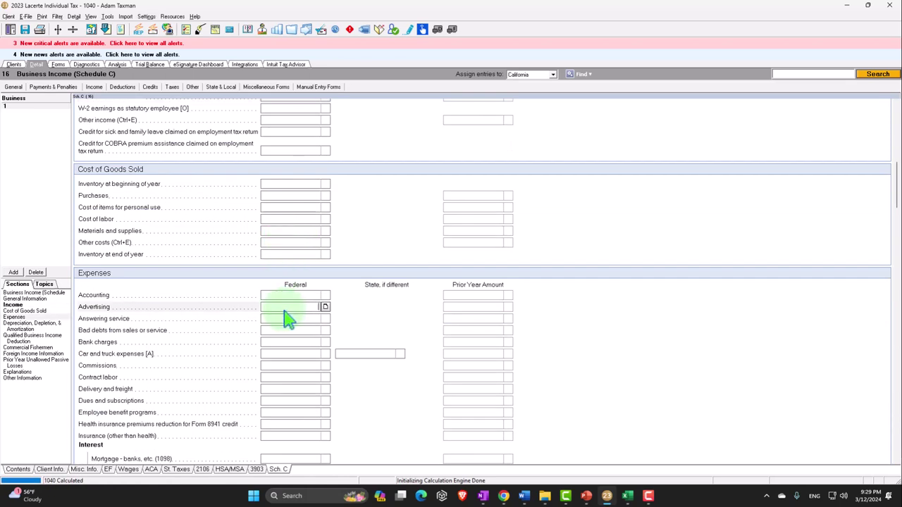
{"action": "type", "text": "20000"}
{"action": "key", "text": "Return"}
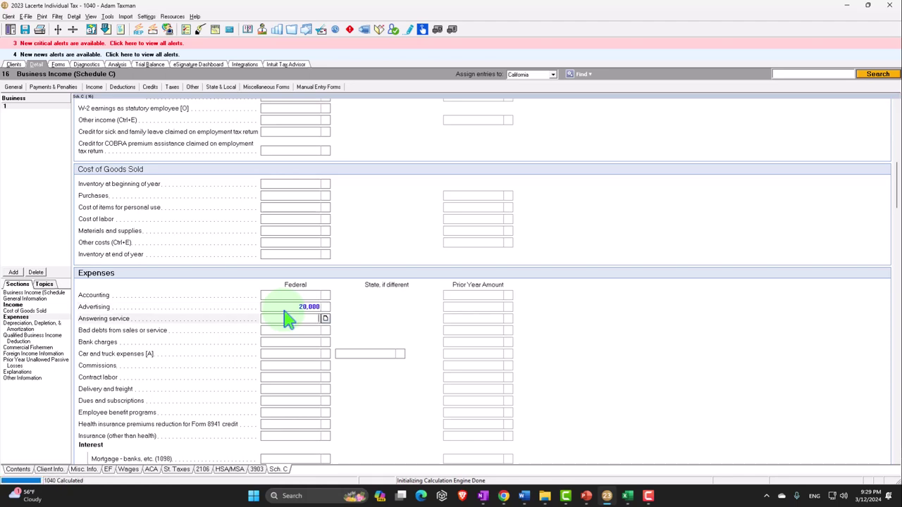
- Limit the form list to the forms in use and review Schedule C from gross receipts through net profit on line 31
{"action": "left_click", "coordinate": [59, 64]}
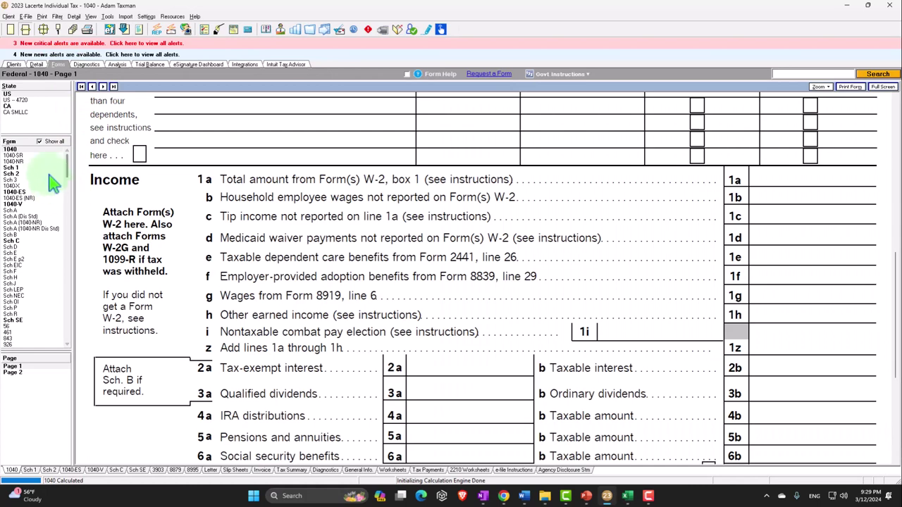
{"action": "left_click", "coordinate": [40, 142]}
{"action": "left_click", "coordinate": [14, 165]}
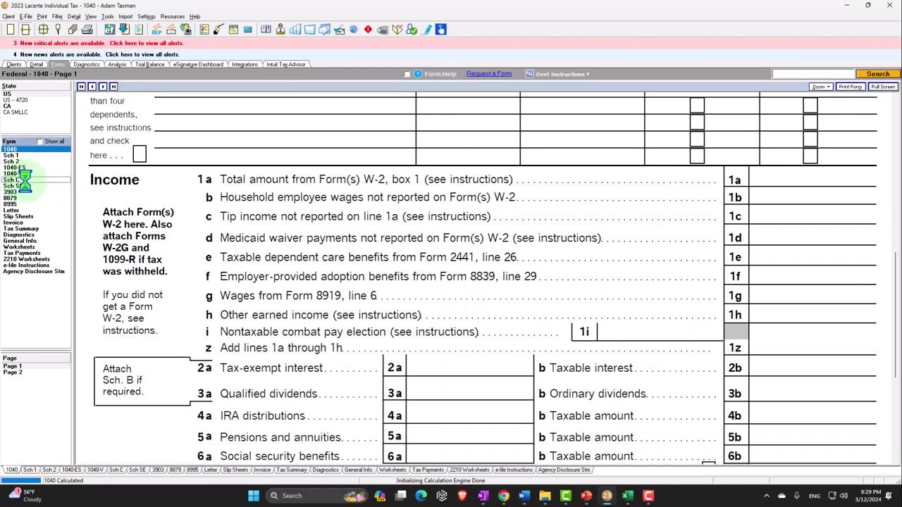
{"action": "scroll", "coordinate": [737, 314], "scroll_direction": "down", "scroll_amount": 5}
{"action": "scroll", "coordinate": [764, 282], "scroll_direction": "down", "scroll_amount": 5}
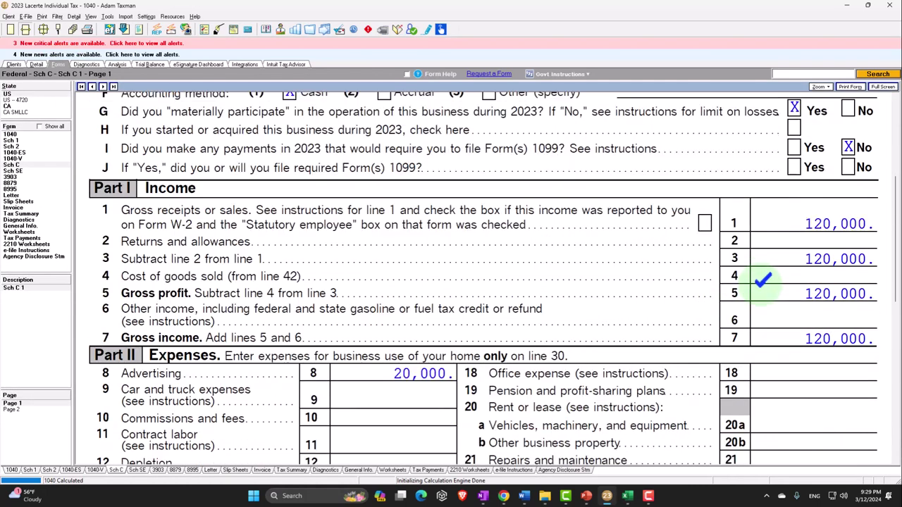
{"action": "scroll", "coordinate": [466, 302], "scroll_direction": "down", "scroll_amount": 4}
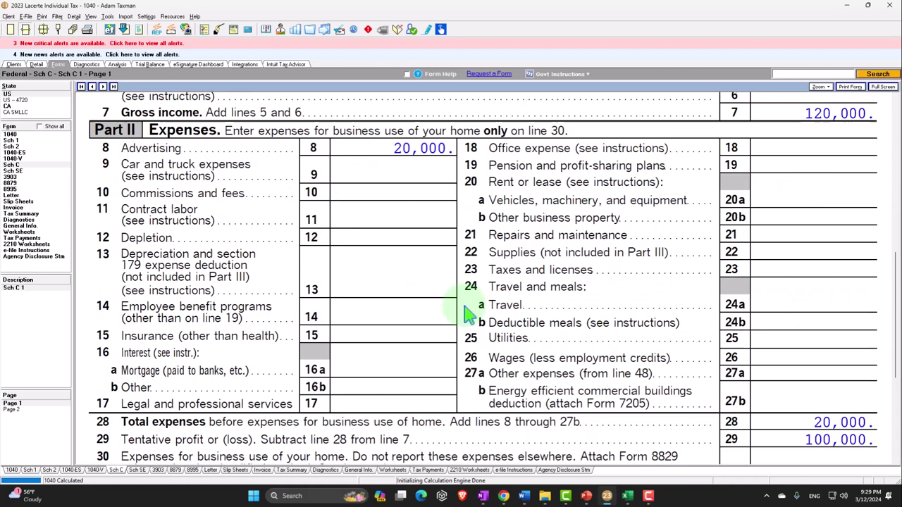
{"action": "scroll", "coordinate": [733, 345], "scroll_direction": "down", "scroll_amount": 5}
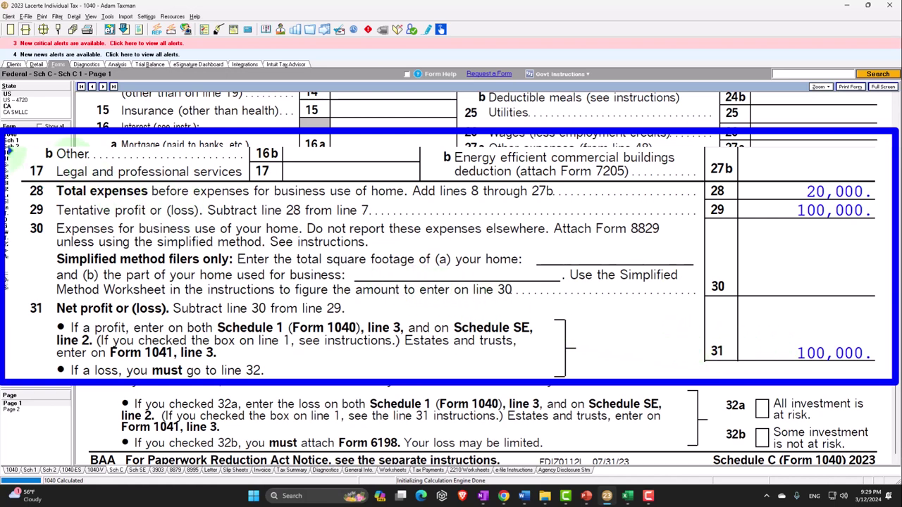
- Check the business income on Schedule 1 line 3, and review the page 2 adjustments from line 15 through the IRA deduction on line 20
{"action": "left_click", "coordinate": [28, 140]}
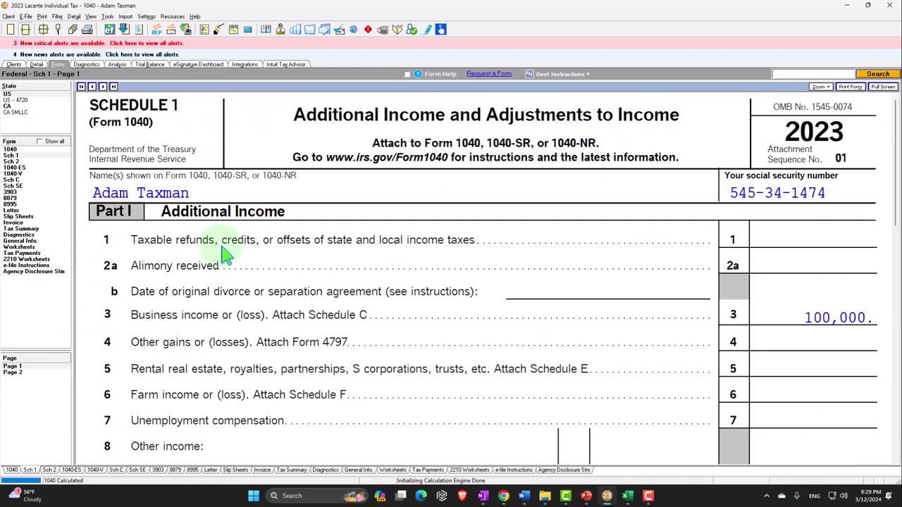
{"action": "left_click", "coordinate": [15, 372]}
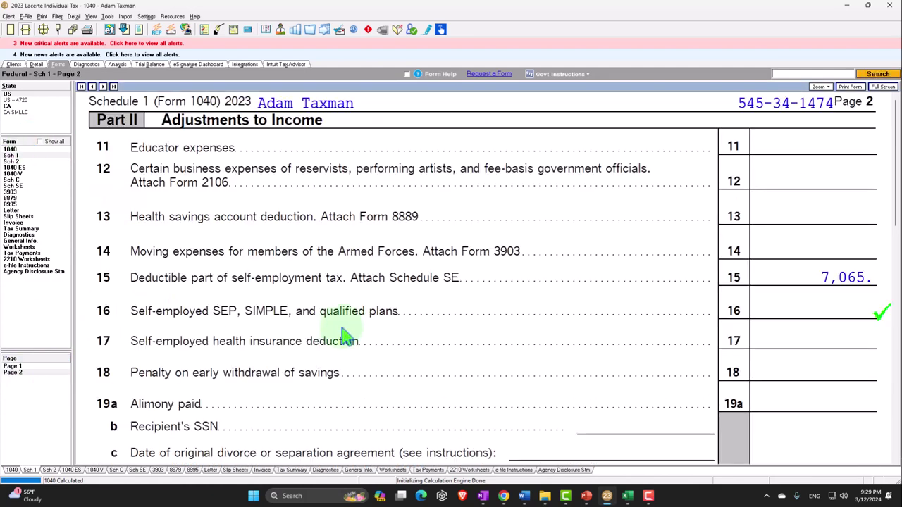
{"action": "scroll", "coordinate": [349, 334], "scroll_direction": "down", "scroll_amount": 2}
{"action": "scroll", "coordinate": [352, 331], "scroll_direction": "down", "scroll_amount": 4}
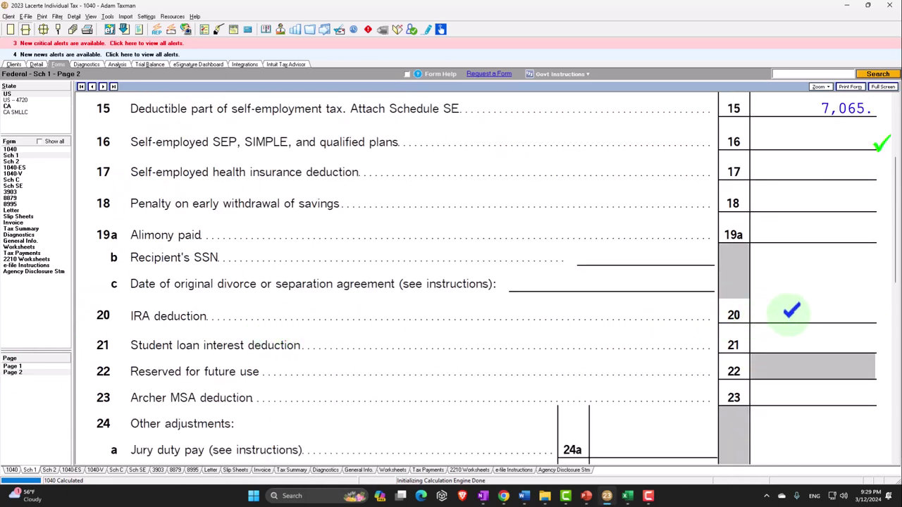
{"action": "left_click", "coordinate": [791, 311]}
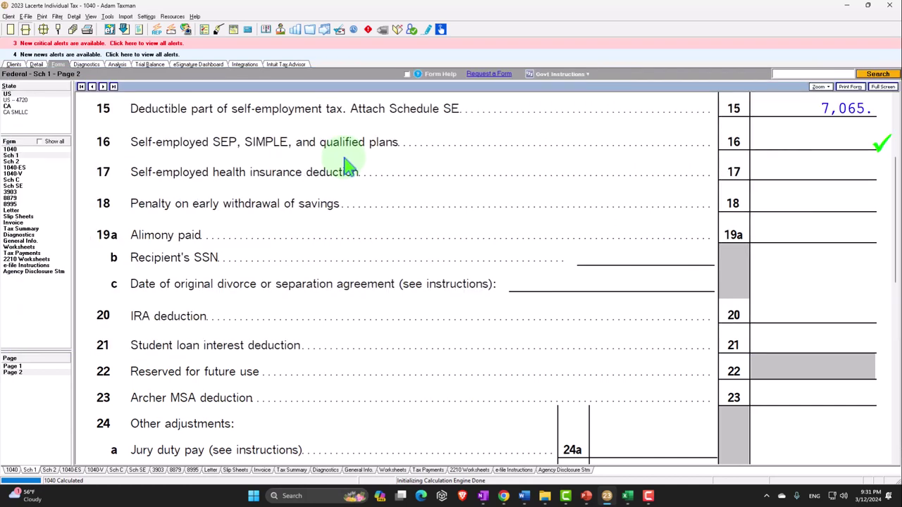
- Reopen Schedule C to examine its expense lines and net profit on line 31, and go on to Schedule SE
{"action": "left_click", "coordinate": [28, 180]}
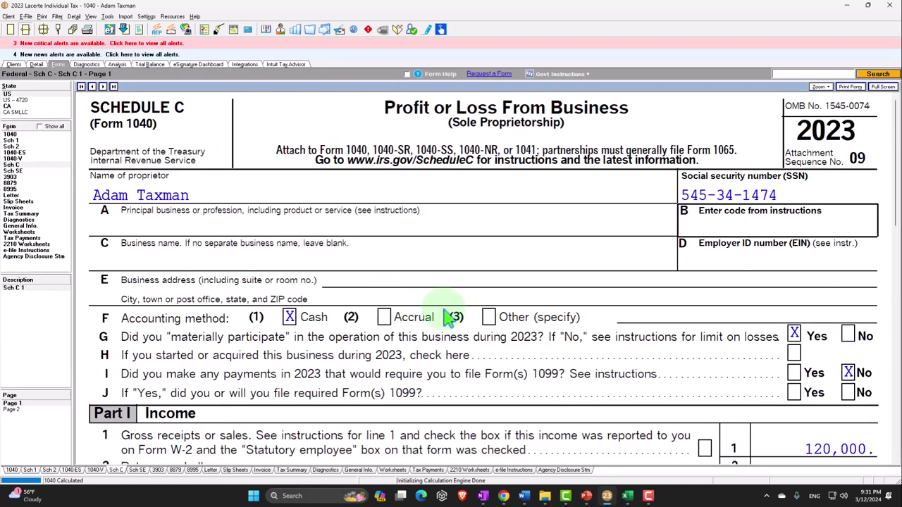
{"action": "scroll", "coordinate": [451, 317], "scroll_direction": "down", "scroll_amount": 6}
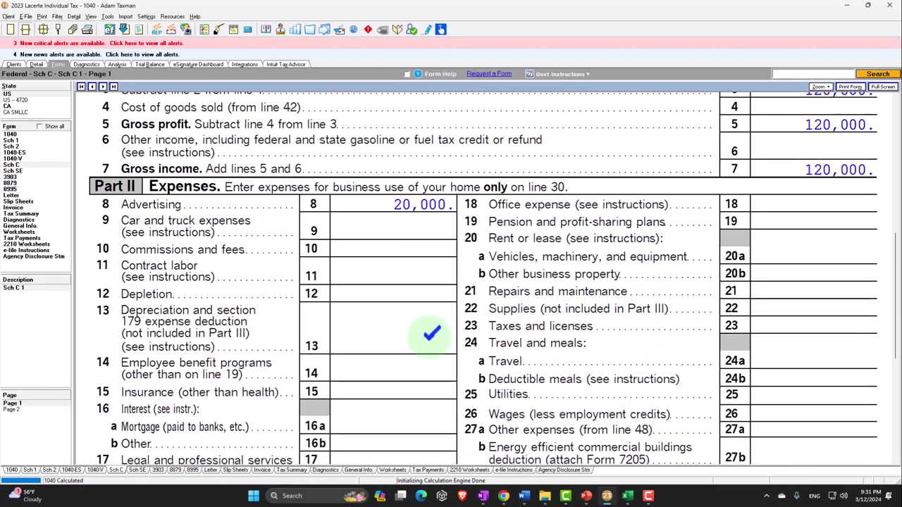
{"action": "scroll", "coordinate": [431, 332], "scroll_direction": "down", "scroll_amount": 2}
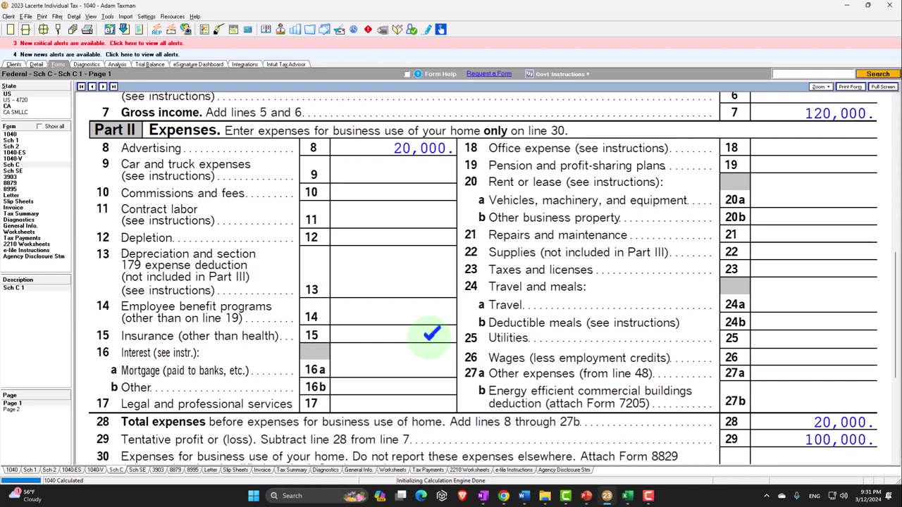
{"action": "scroll", "coordinate": [430, 334], "scroll_direction": "down", "scroll_amount": 2}
{"action": "scroll", "coordinate": [431, 334], "scroll_direction": "down", "scroll_amount": 3}
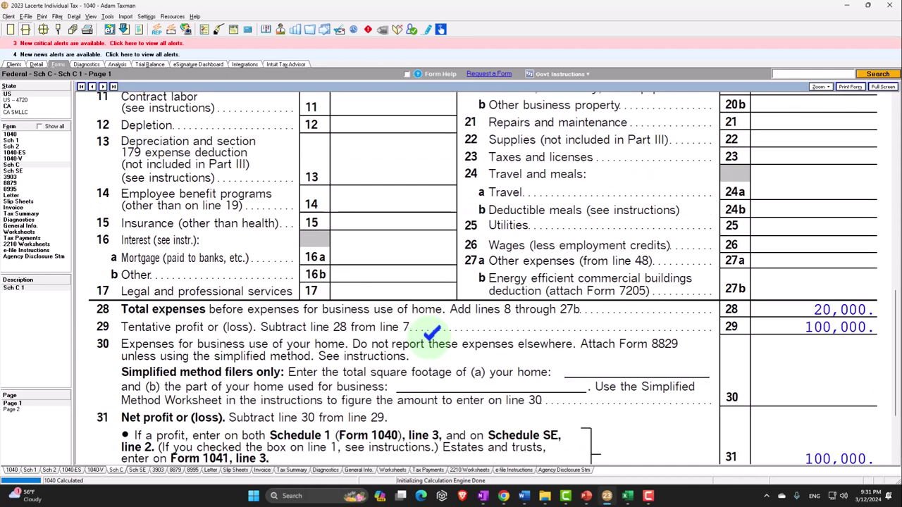
{"action": "scroll", "coordinate": [562, 342], "scroll_direction": "down", "scroll_amount": 1}
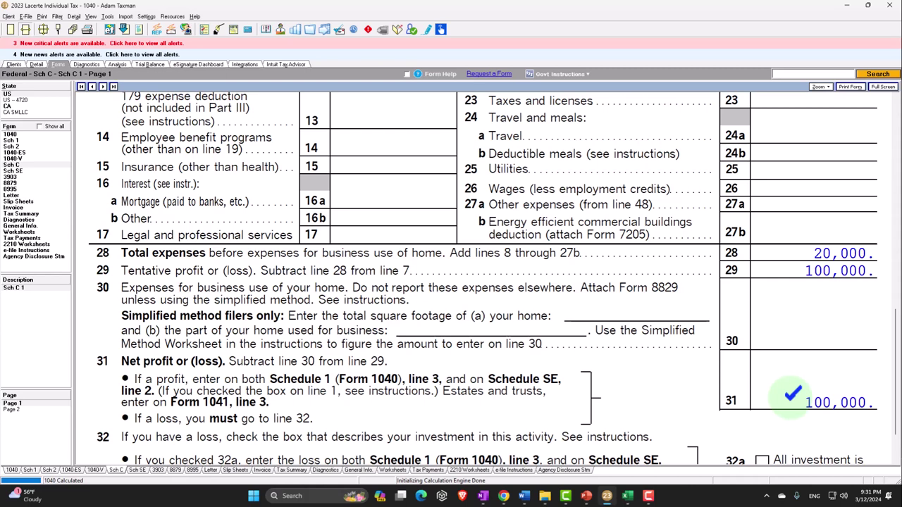
{"action": "left_click", "coordinate": [30, 166]}
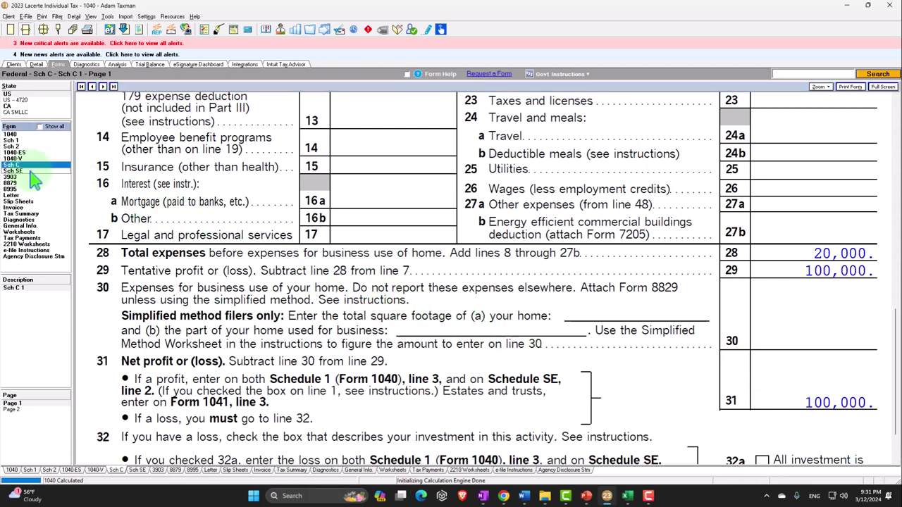
- Review the net profit on Schedule SE line 2 and the self-employment tax on Form 1040 page 2, line 23
{"action": "left_click", "coordinate": [31, 172]}
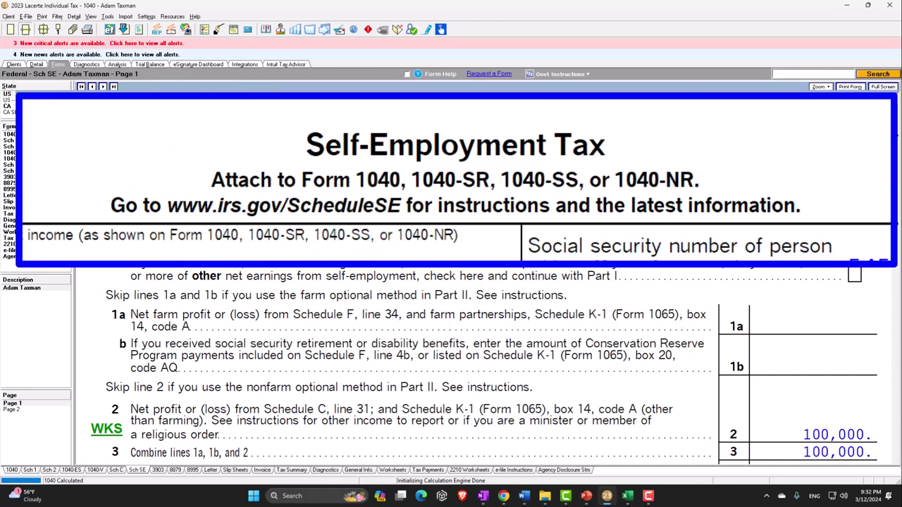
{"action": "left_click", "coordinate": [9, 170]}
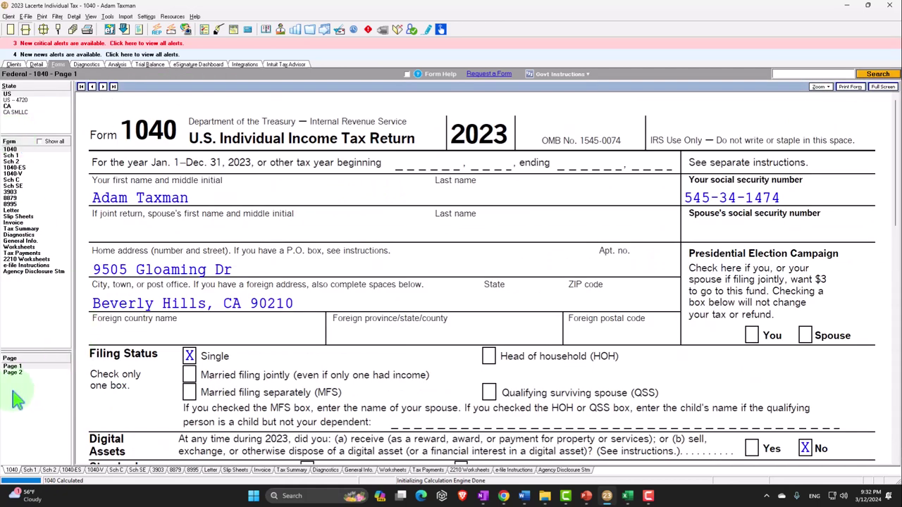
{"action": "left_click", "coordinate": [17, 374]}
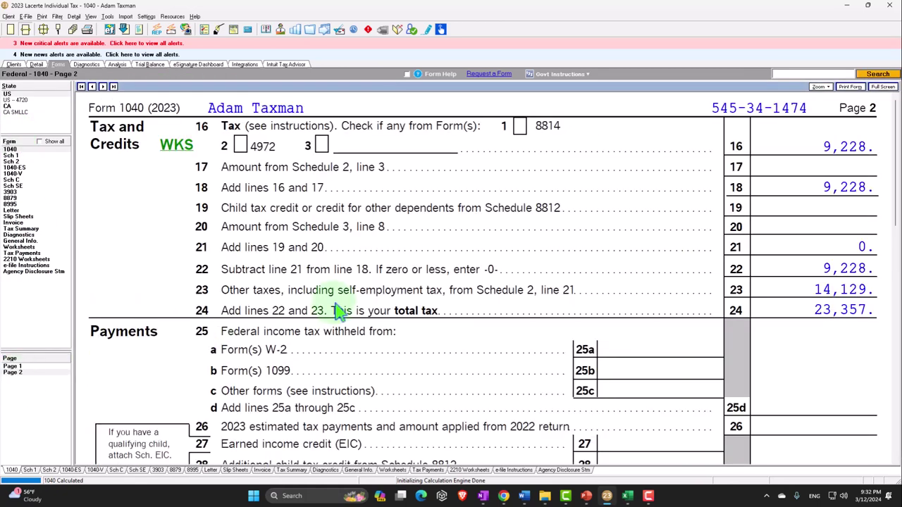
- Jump from Schedule 1 line 16 to the self-employed SEP input and enter 1 for the maximum contribution
{"action": "left_click", "coordinate": [12, 156]}
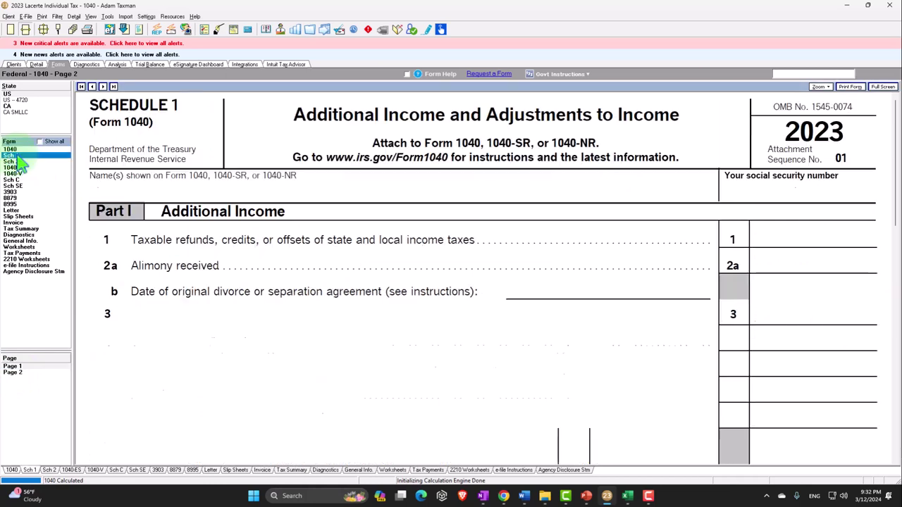
{"action": "left_click", "coordinate": [17, 372]}
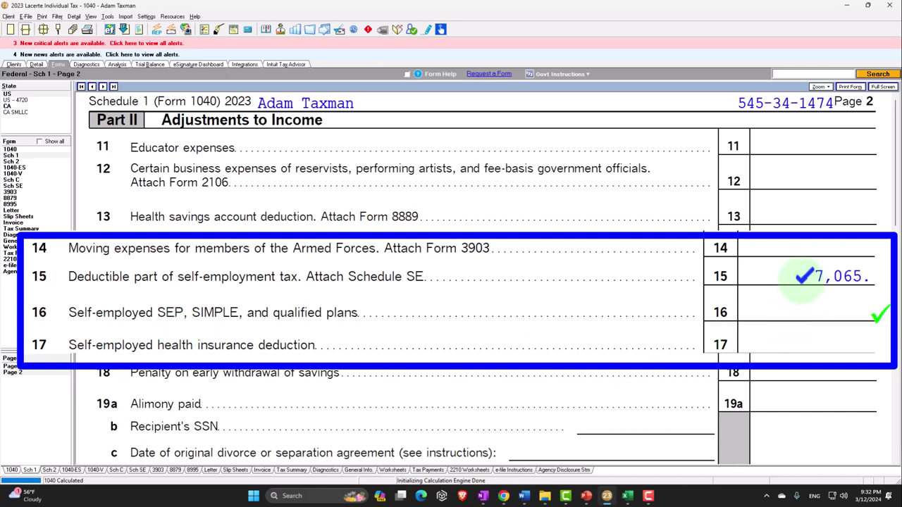
{"action": "right_click", "coordinate": [786, 299]}
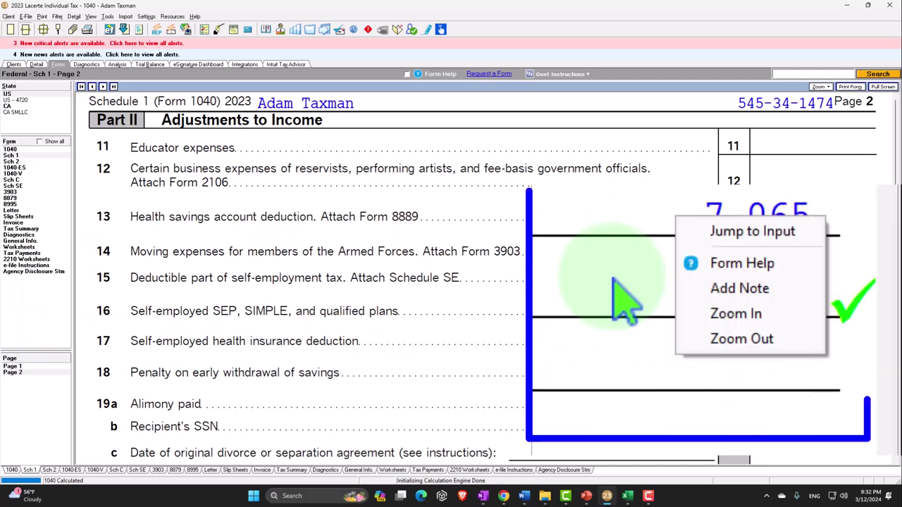
{"action": "left_click", "coordinate": [735, 322]}
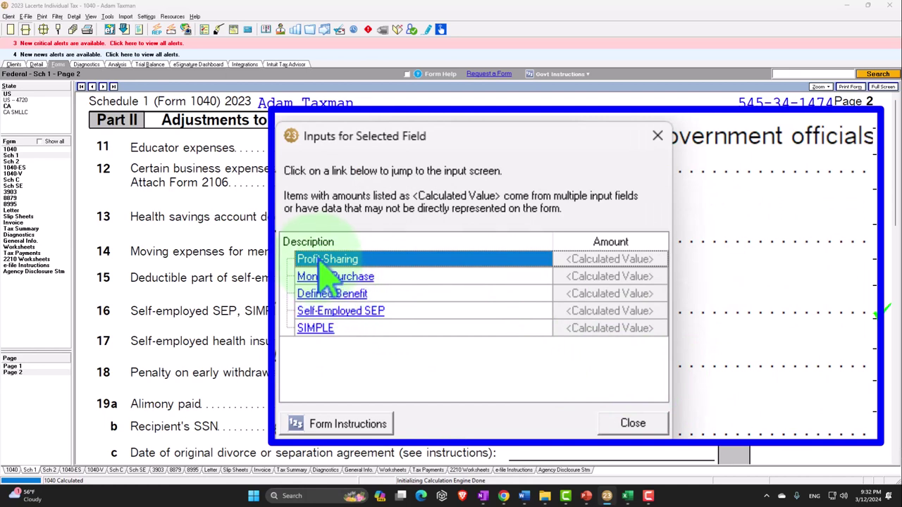
{"action": "left_click", "coordinate": [356, 311]}
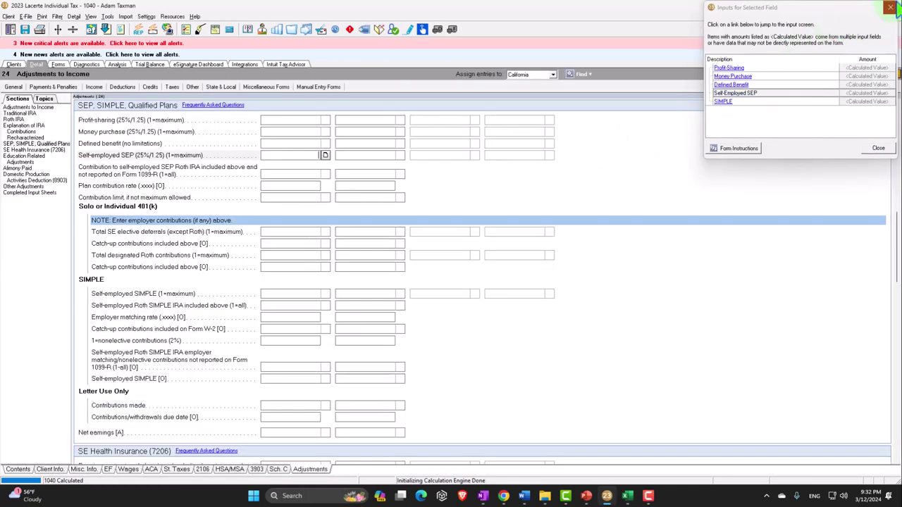
{"action": "left_click", "coordinate": [889, 7]}
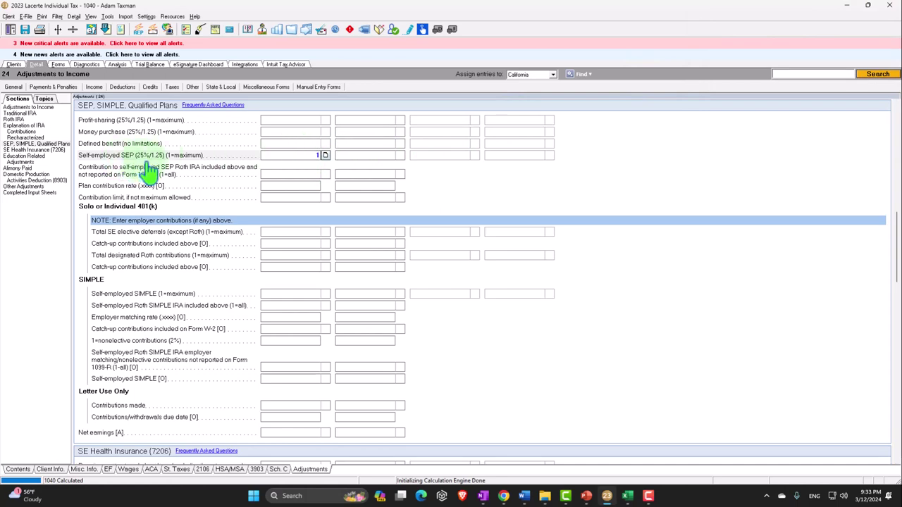
{"action": "key", "text": "Tab"}
- Check the self-employed plan deduction on Schedule 1 line 16 against the adjustments down to the IRA deduction on line 20
{"action": "left_click", "coordinate": [57, 64]}
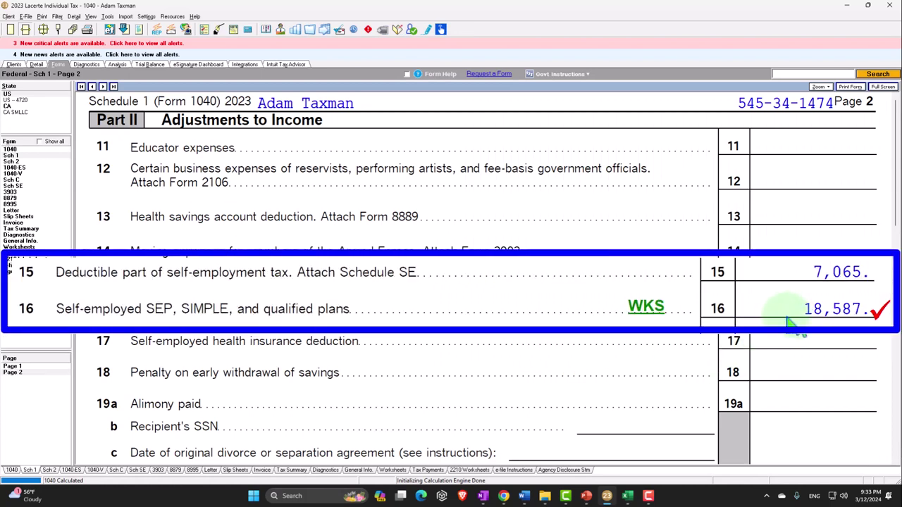
{"action": "scroll", "coordinate": [800, 326], "scroll_direction": "down", "scroll_amount": 5}
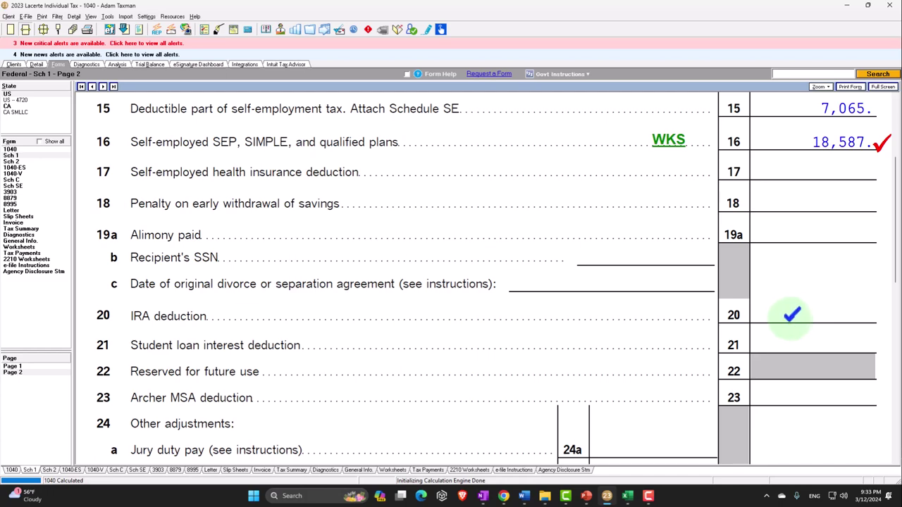
{"action": "scroll", "coordinate": [792, 315], "scroll_direction": "up", "scroll_amount": 3}
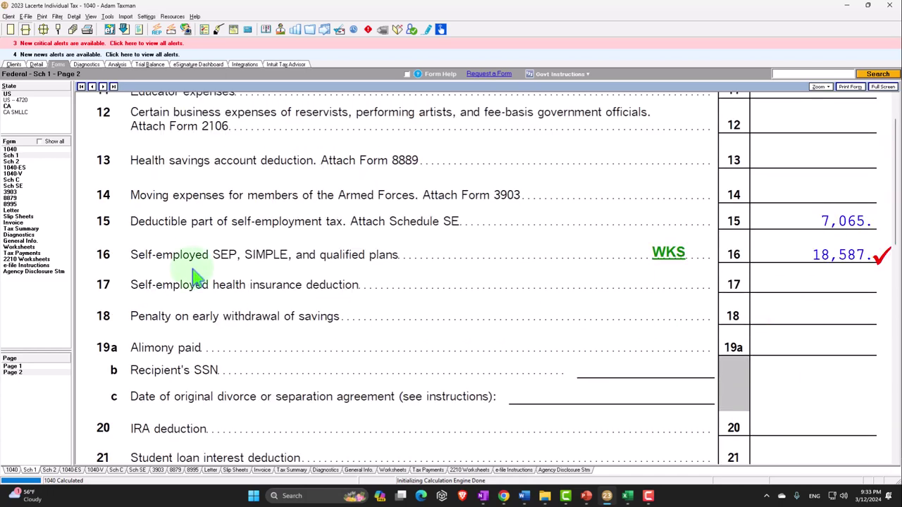
- Trace the adjustments through Form 1040 page 1, lines 8 to 15, and return to the adjustments on Schedule 1 page 2
{"action": "left_click", "coordinate": [19, 150]}
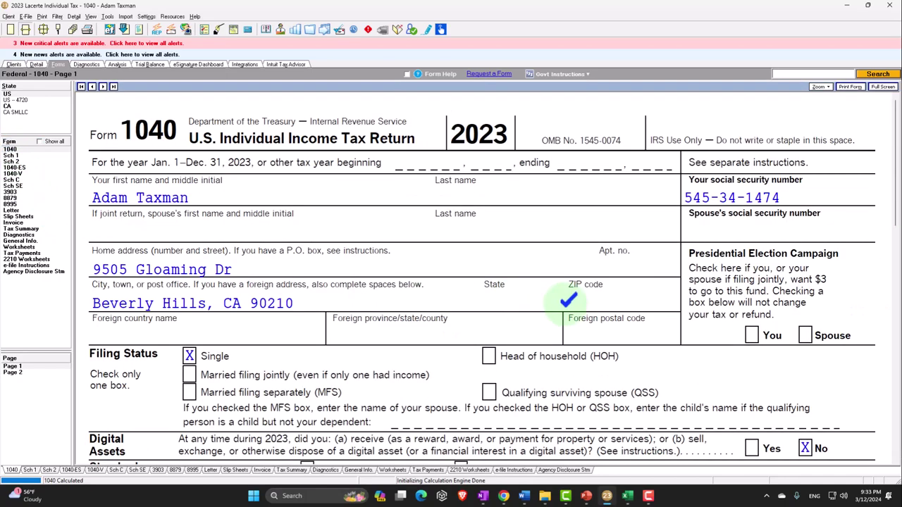
{"action": "scroll", "coordinate": [572, 310], "scroll_direction": "down", "scroll_amount": 7}
{"action": "scroll", "coordinate": [572, 315], "scroll_direction": "down", "scroll_amount": 8}
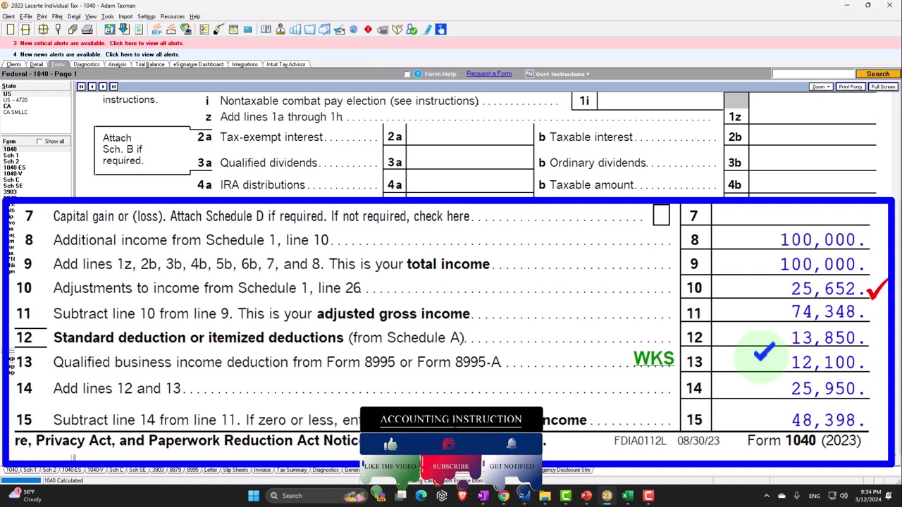
{"action": "left_click", "coordinate": [13, 155]}
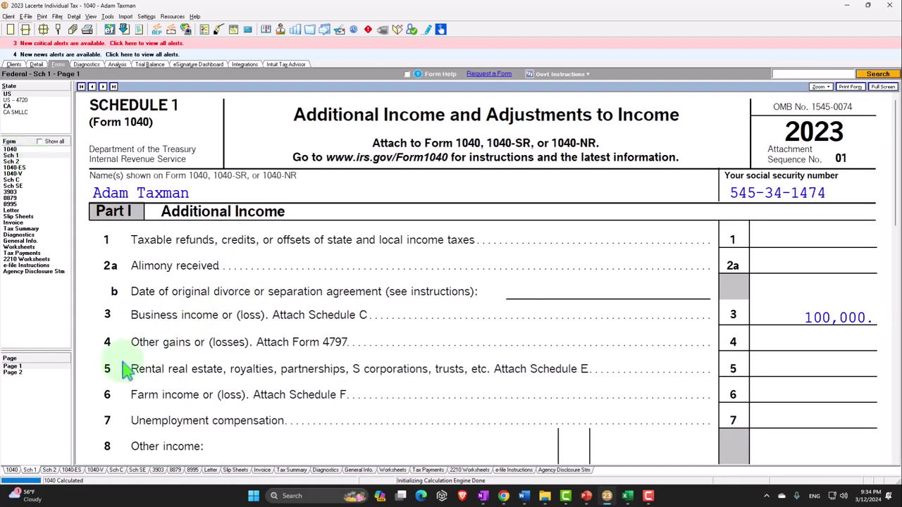
{"action": "left_click", "coordinate": [12, 372]}
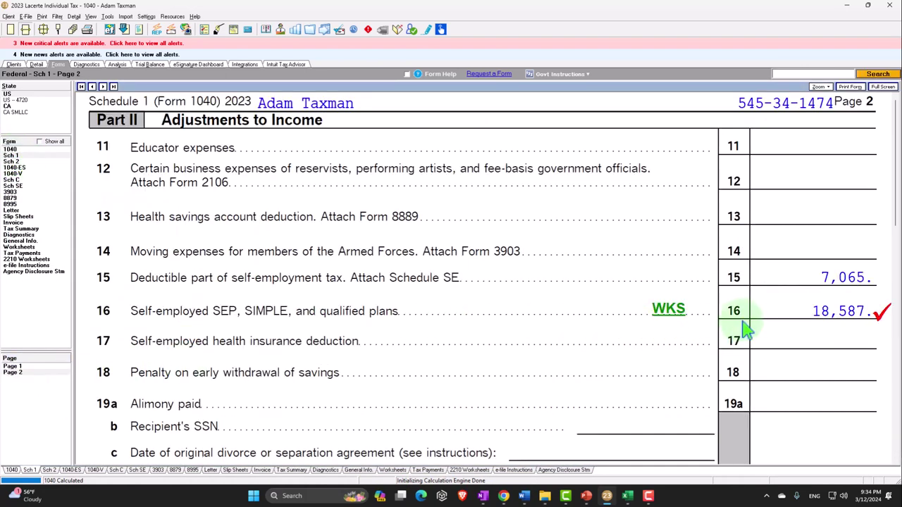